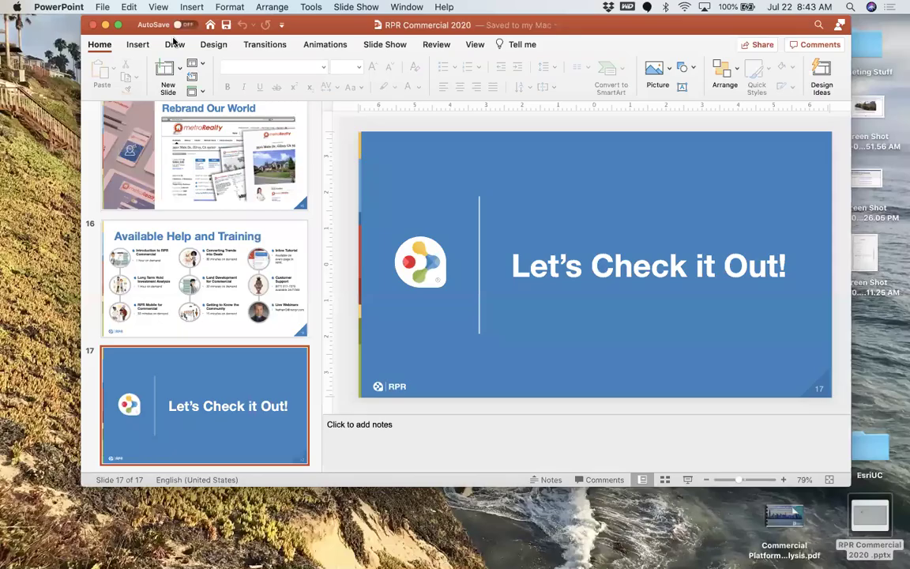
Hide the presentation and bring up RPR Commercial's property search in Chrome.
{"action": "key", "text": "super+m"}
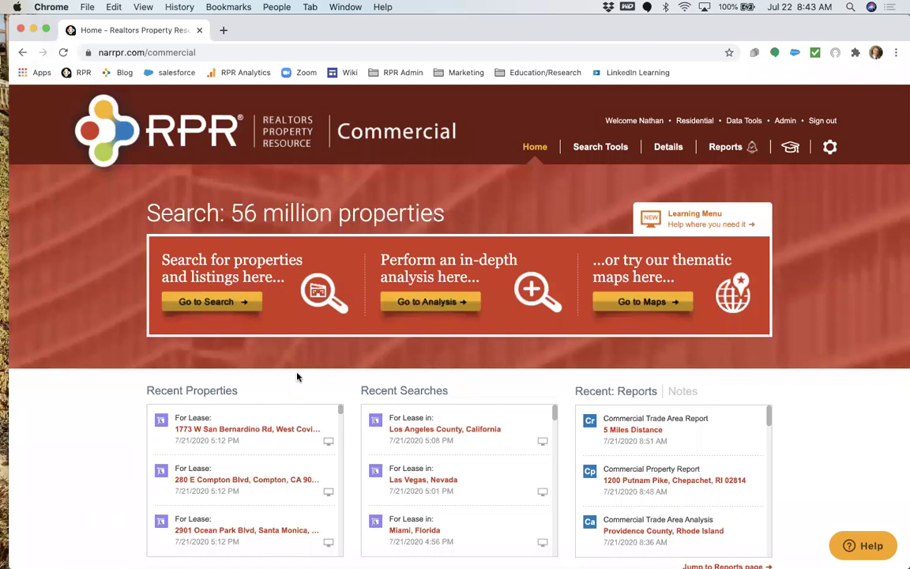
{"action": "left_click", "coordinate": [204, 302]}
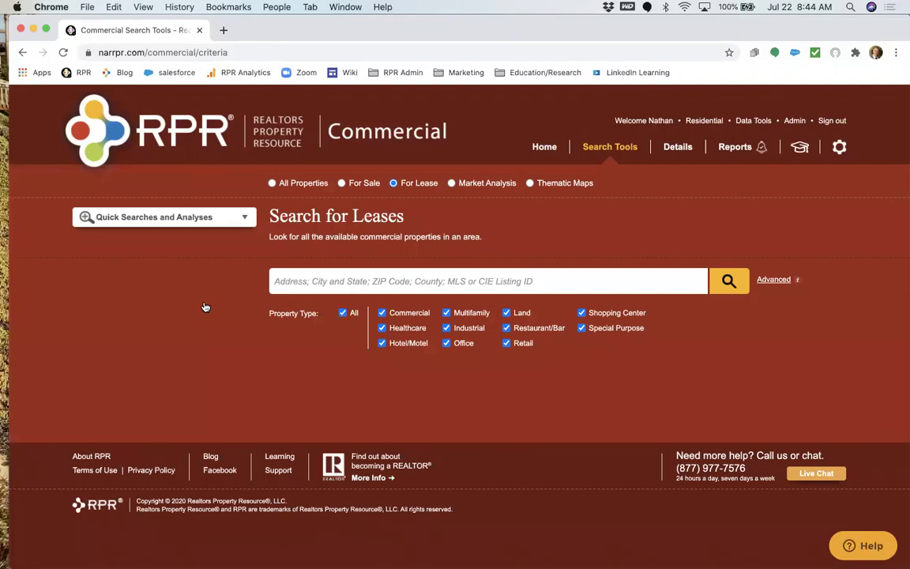
Try the All Properties, For Sale and For Lease search options, leaving For Sale selected.
{"action": "left_click", "coordinate": [314, 185]}
{"action": "left_click", "coordinate": [355, 184]}
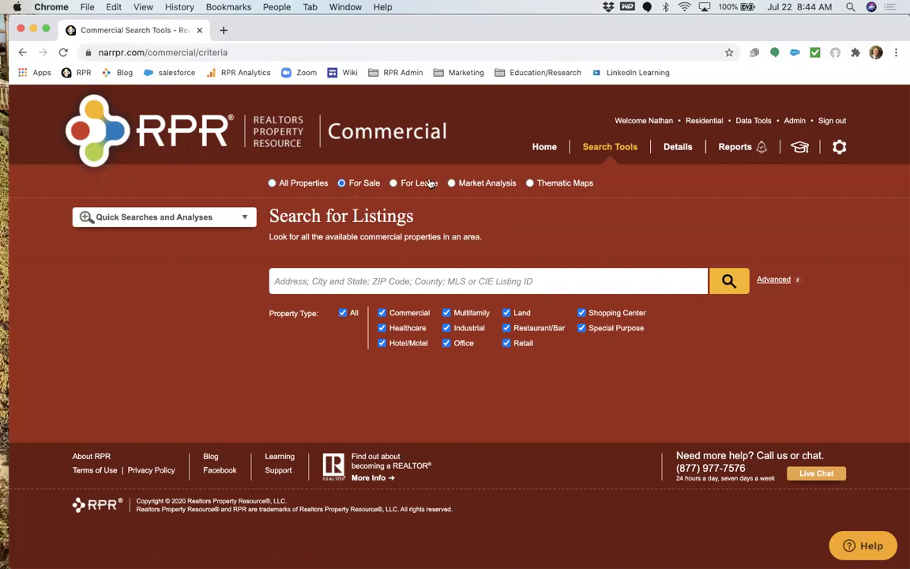
{"action": "left_click", "coordinate": [409, 183]}
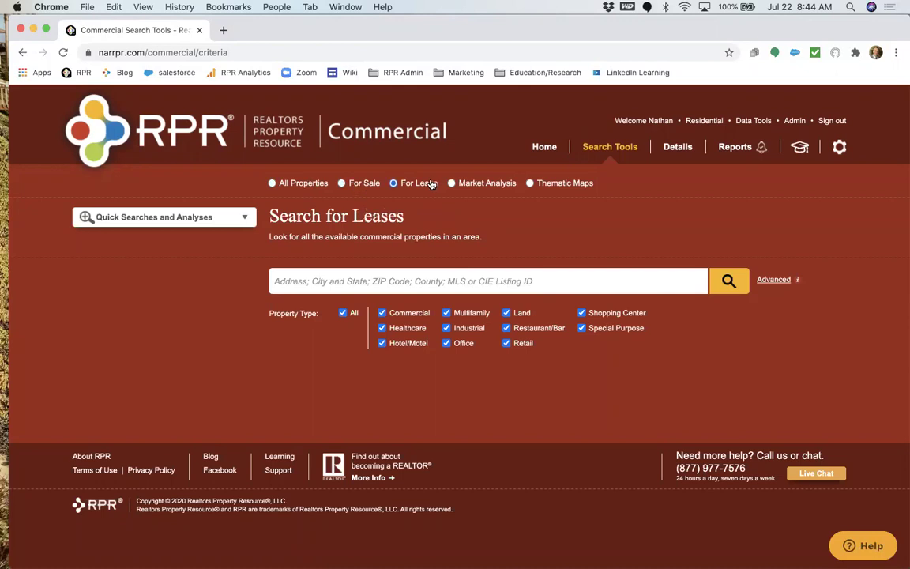
{"action": "left_click", "coordinate": [298, 184]}
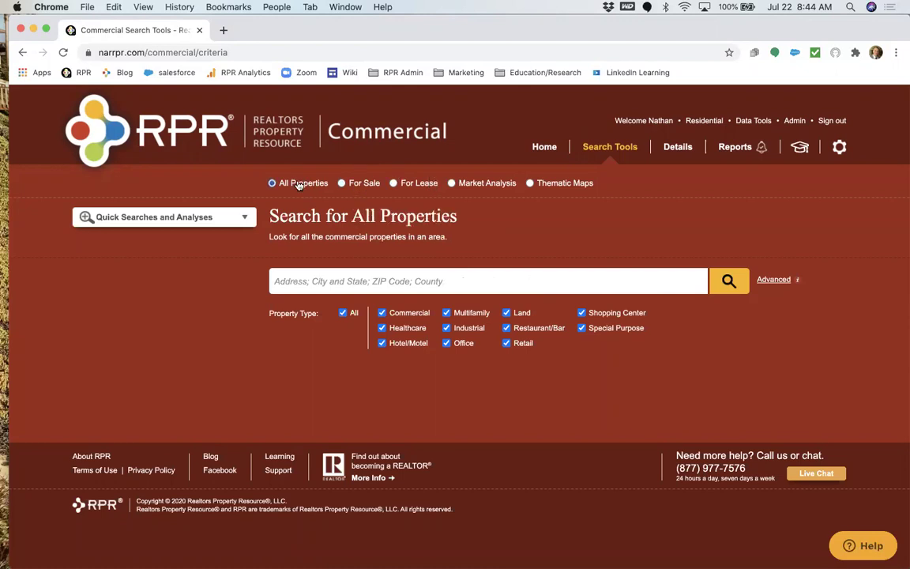
{"action": "left_click", "coordinate": [350, 184]}
{"action": "left_click", "coordinate": [403, 183]}
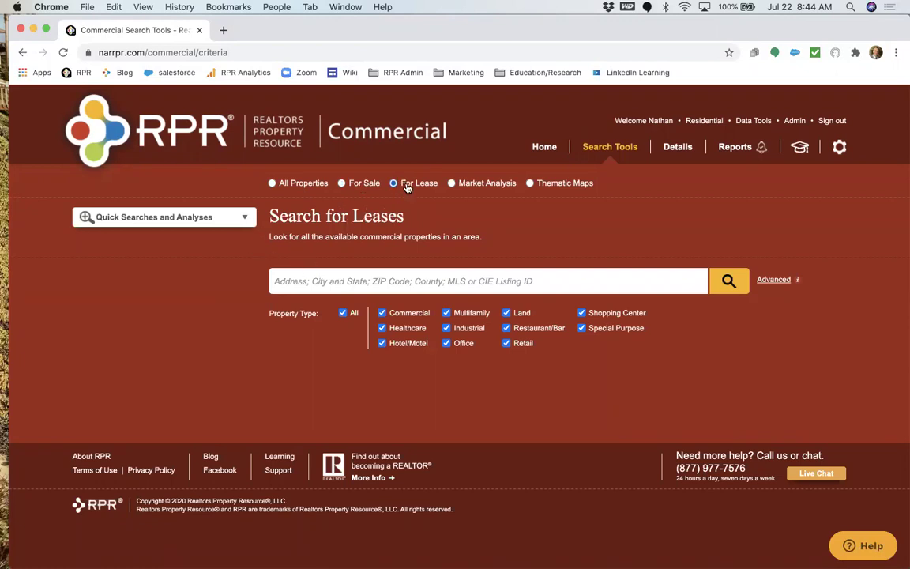
{"action": "left_click", "coordinate": [364, 184]}
{"action": "left_click", "coordinate": [285, 187]}
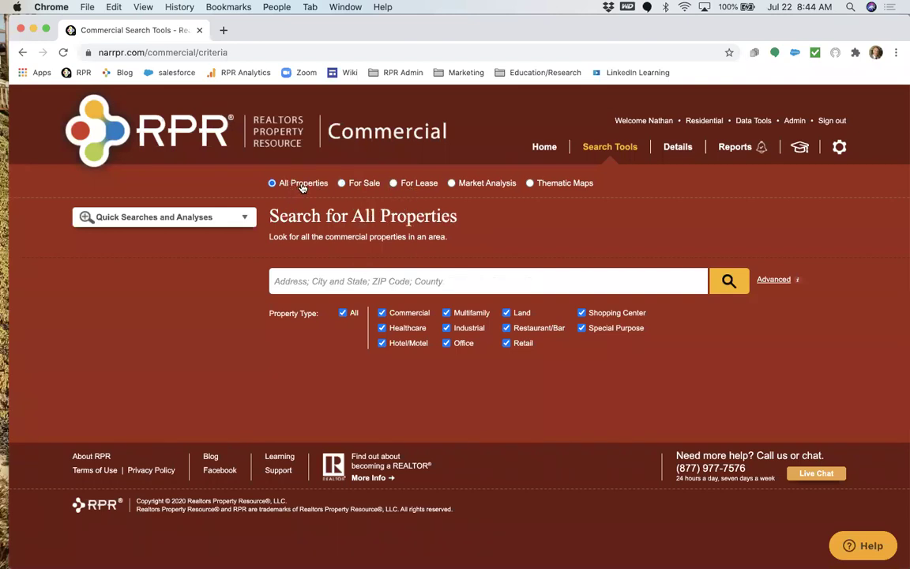
{"action": "left_click", "coordinate": [364, 184]}
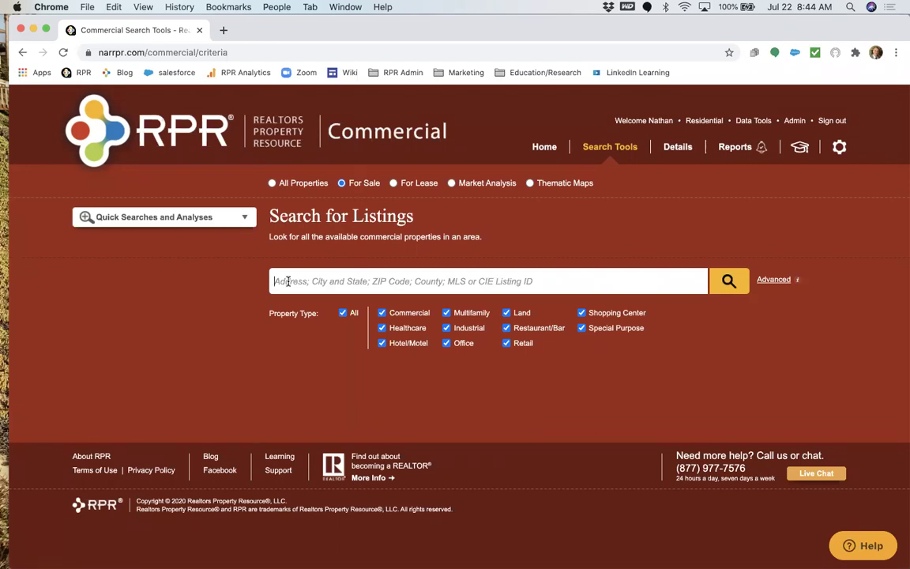
Enter 'East Baton Rouge' and select East Baton Rouge Parish, Louisiana as the location.
{"action": "type", "text": "East "}
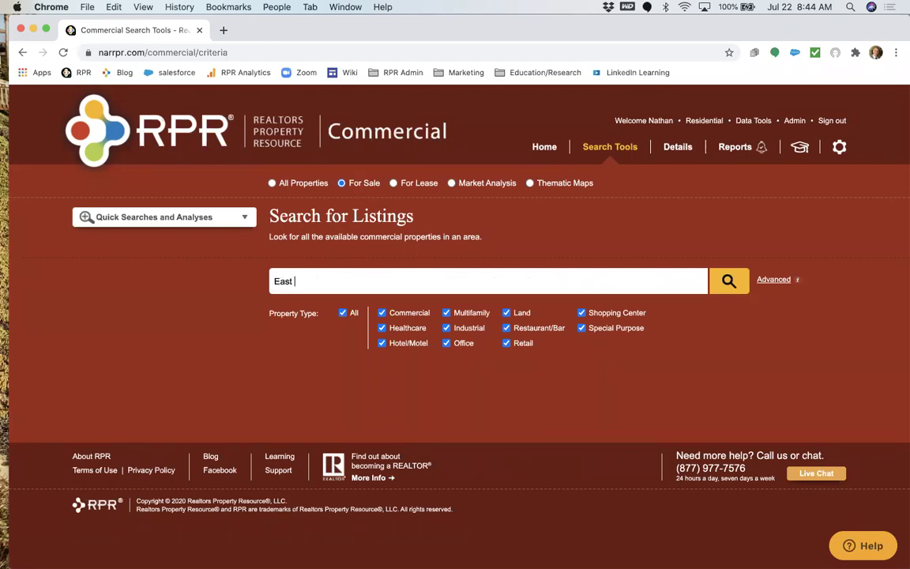
{"action": "type", "text": "Baton Rouge"}
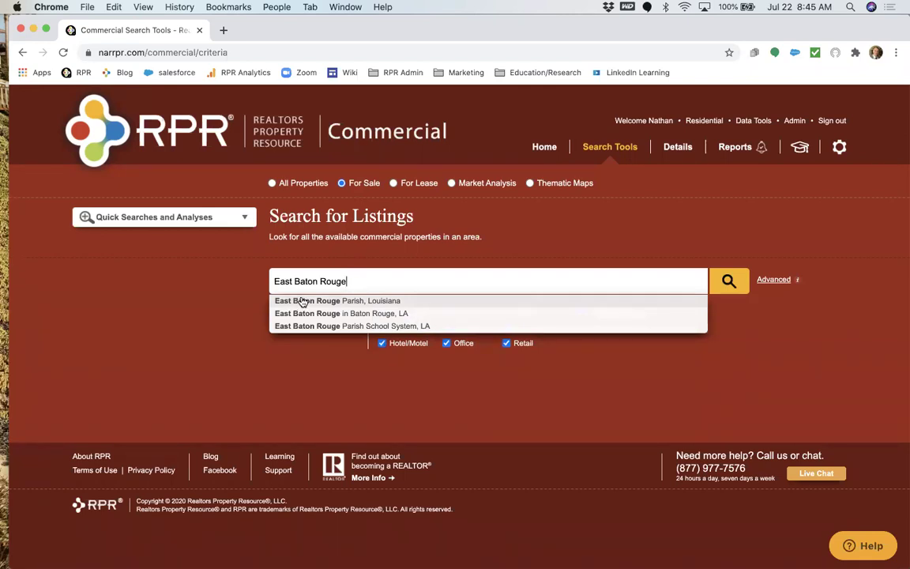
{"action": "left_click", "coordinate": [302, 301]}
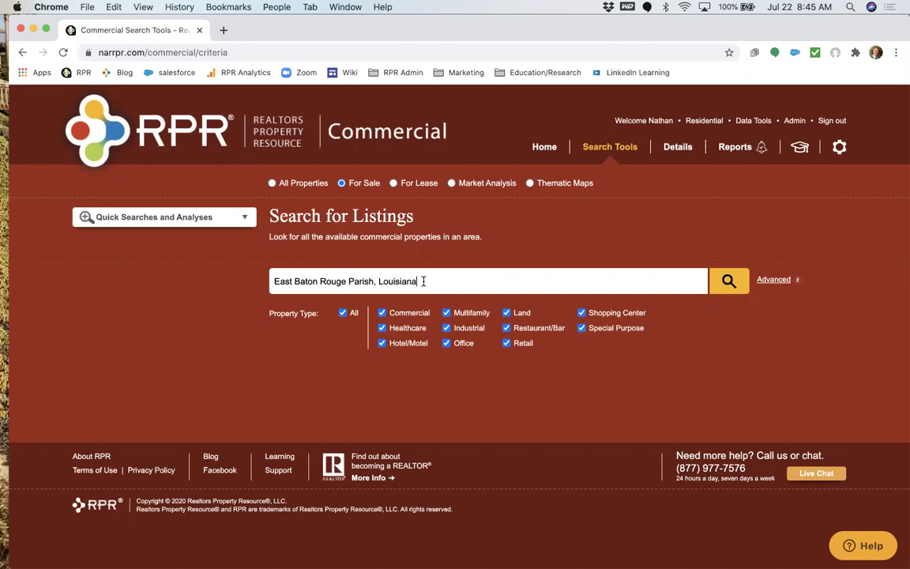
{"action": "key", "text": "BackSpace"}
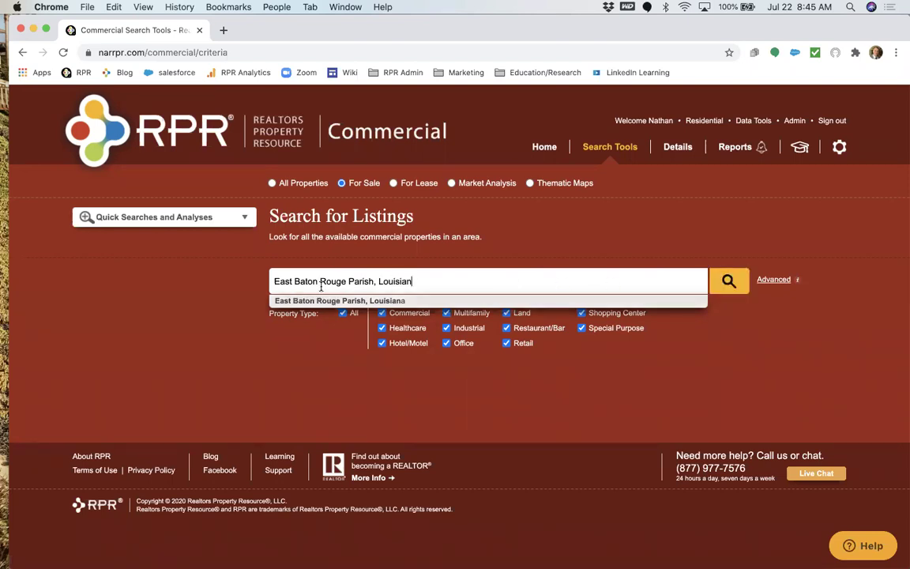
{"action": "left_click", "coordinate": [290, 301]}
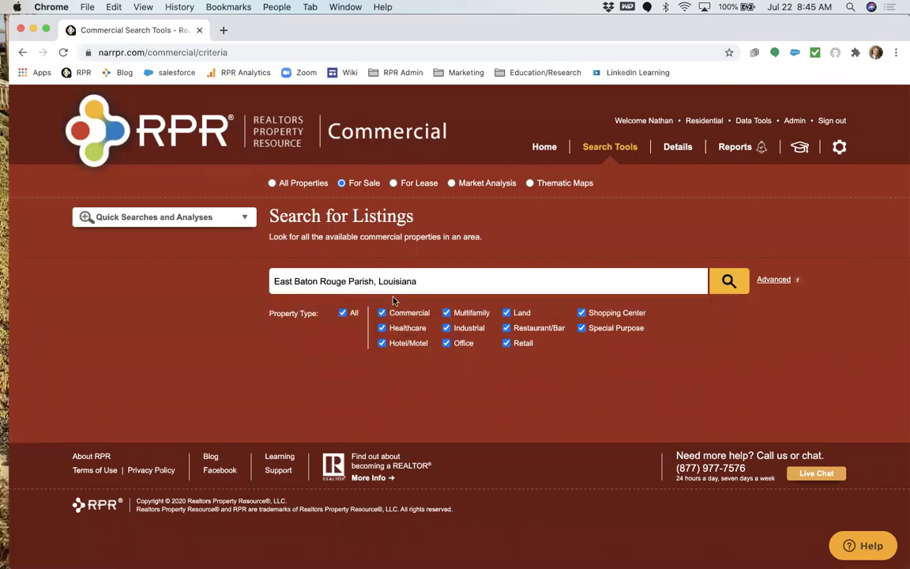
Expand and review the Advanced criteria, then run the East Baton Rouge Parish search.
{"action": "left_click", "coordinate": [773, 281]}
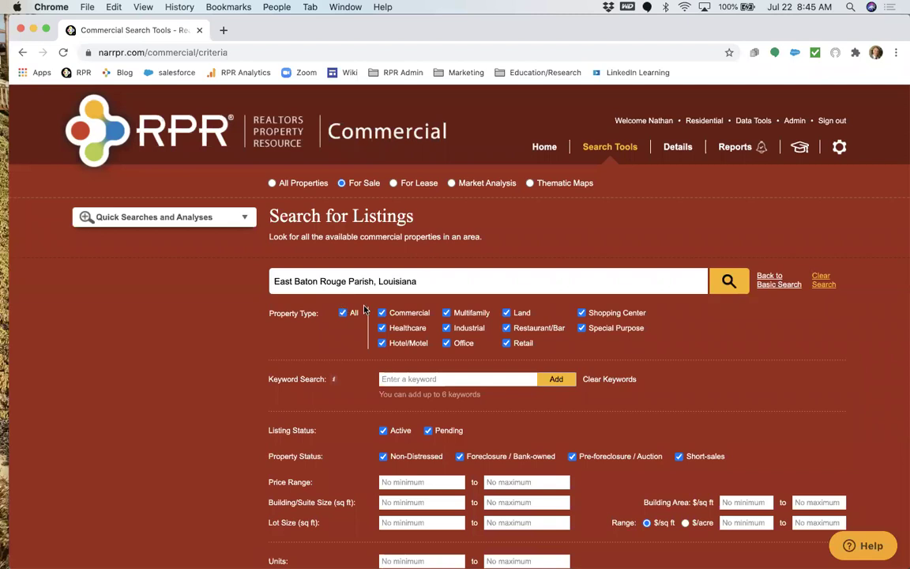
{"action": "scroll", "coordinate": [363, 309], "scroll_direction": "down", "scroll_amount": 2}
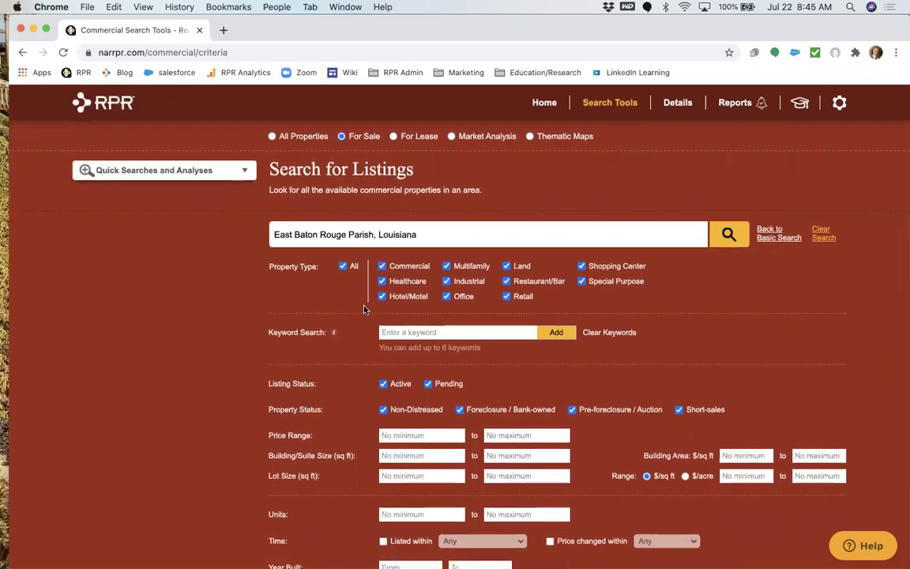
{"action": "scroll", "coordinate": [365, 306], "scroll_direction": "down", "scroll_amount": 2}
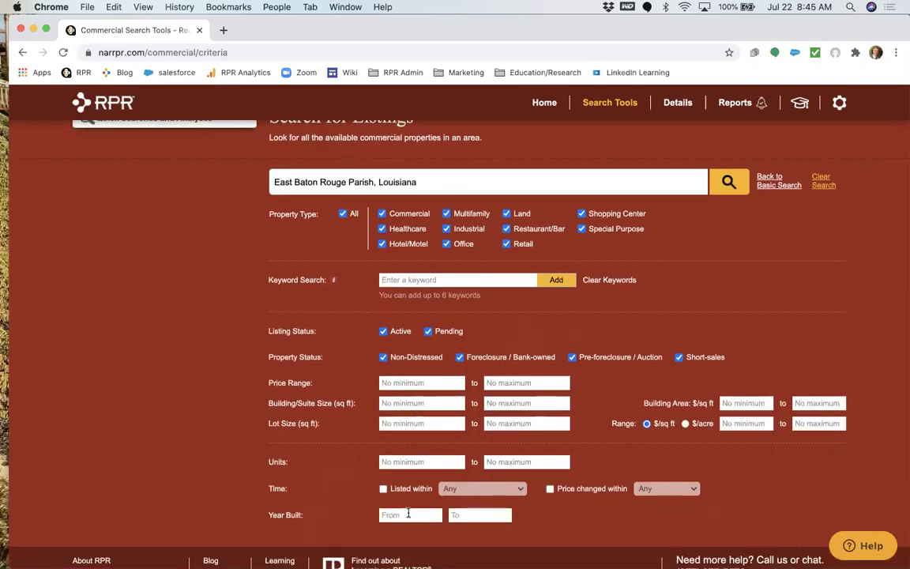
{"action": "scroll", "coordinate": [407, 514], "scroll_direction": "up", "scroll_amount": 3}
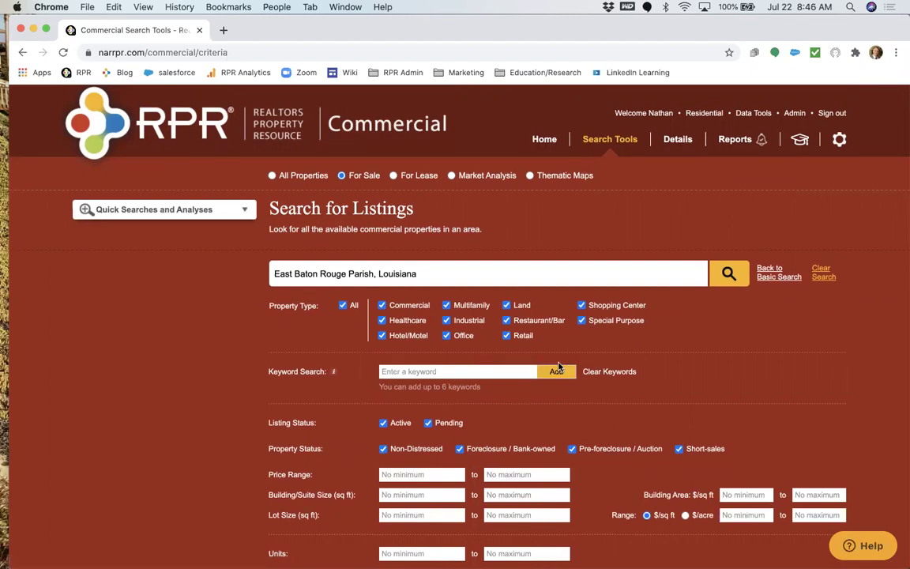
{"action": "left_click", "coordinate": [729, 276]}
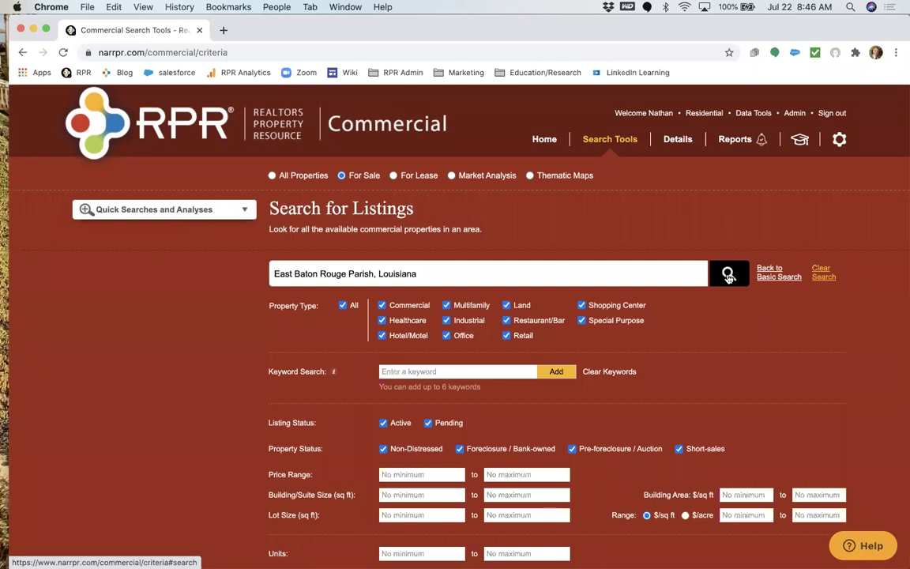
Run the search to load the 869 for-sale East Baton Rouge Parish listings.
{"action": "left_click", "coordinate": [729, 275]}
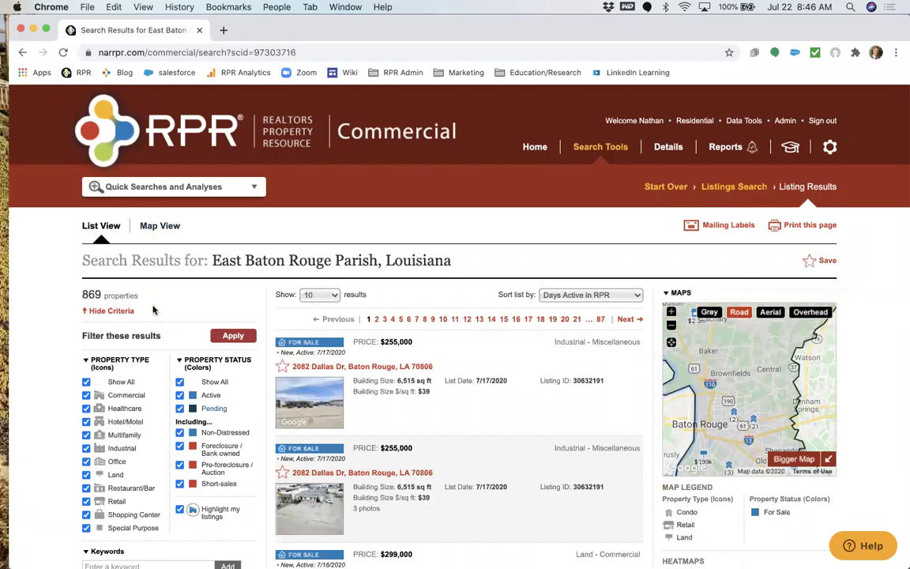
{"action": "scroll", "coordinate": [153, 310], "scroll_direction": "down", "scroll_amount": 2}
Uncheck Show All and check only Retail under Property Type.
{"action": "left_click", "coordinate": [86, 319]}
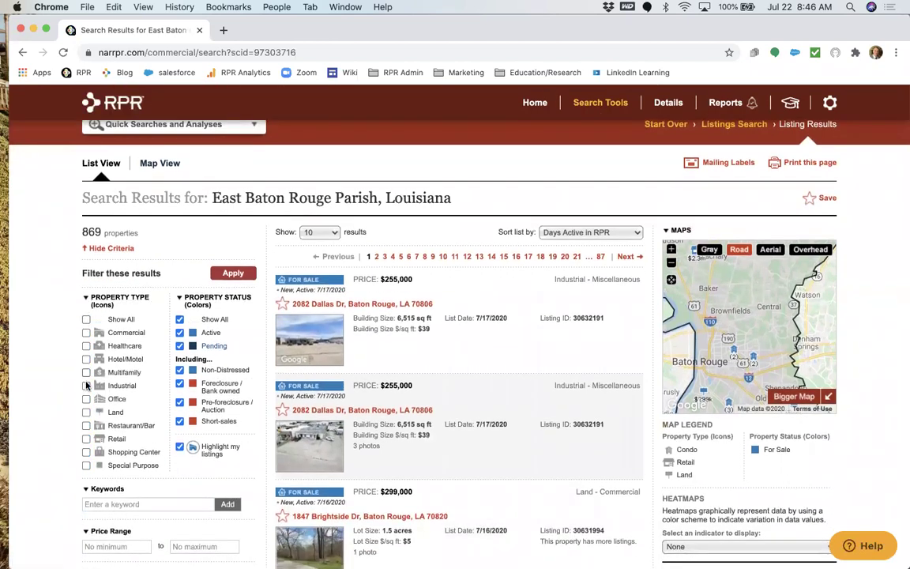
{"action": "left_click", "coordinate": [87, 438]}
{"action": "scroll", "coordinate": [86, 440], "scroll_direction": "down", "scroll_amount": 4}
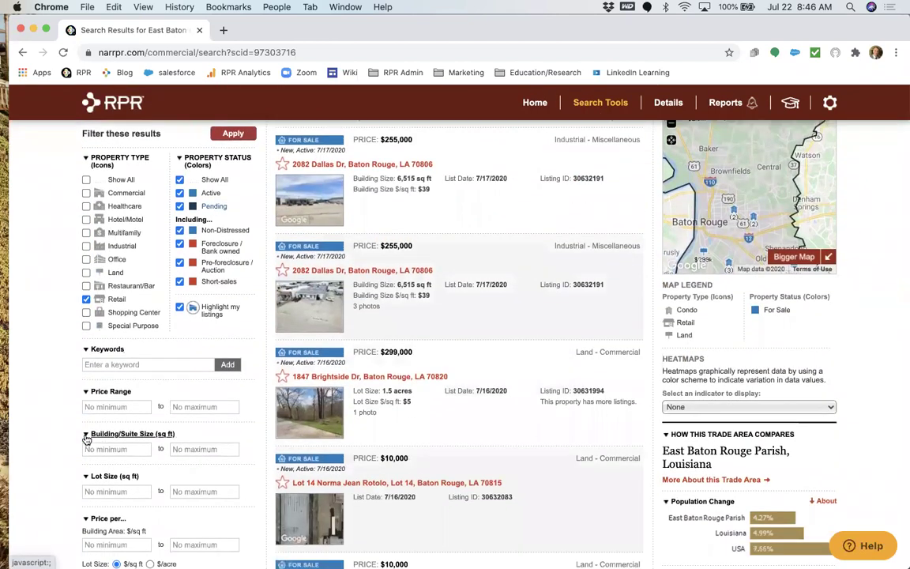
Set Building/Suite Size to 3,000–5,000 sq ft and apply the filters.
{"action": "left_click", "coordinate": [93, 449]}
{"action": "type", "text": "3,0"}
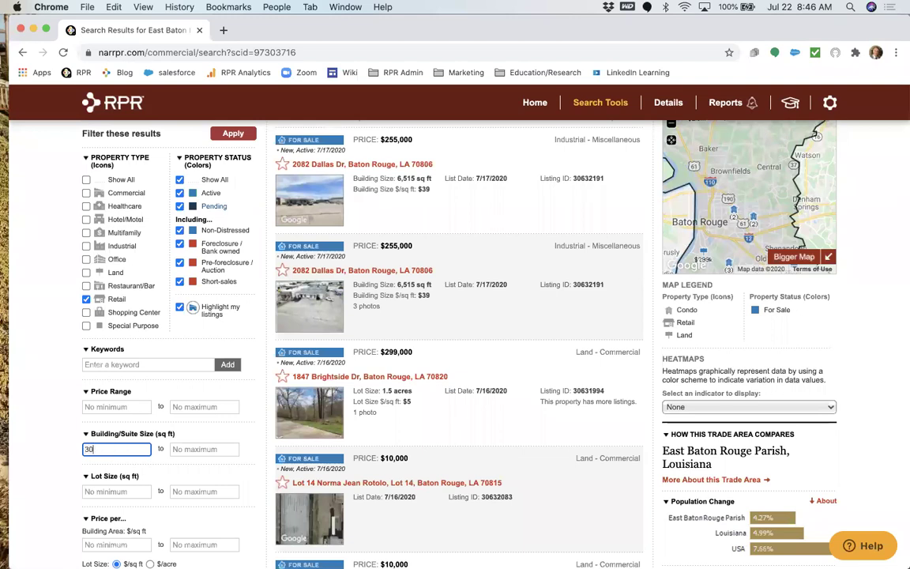
{"action": "type", "text": "00"}
{"action": "key", "text": "Tab"}
{"action": "type", "text": "5000"}
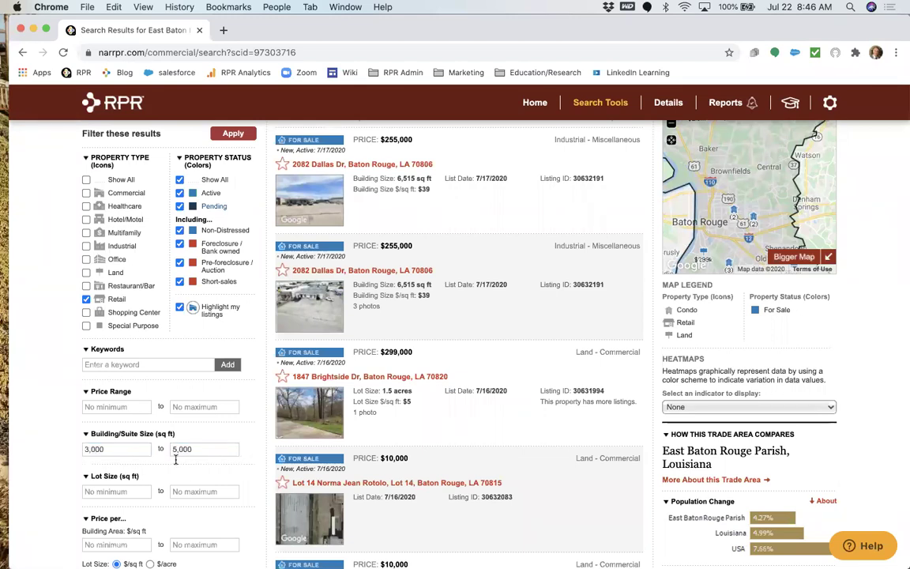
{"action": "scroll", "coordinate": [179, 459], "scroll_direction": "down", "scroll_amount": 4}
{"action": "scroll", "coordinate": [188, 448], "scroll_direction": "down", "scroll_amount": 2}
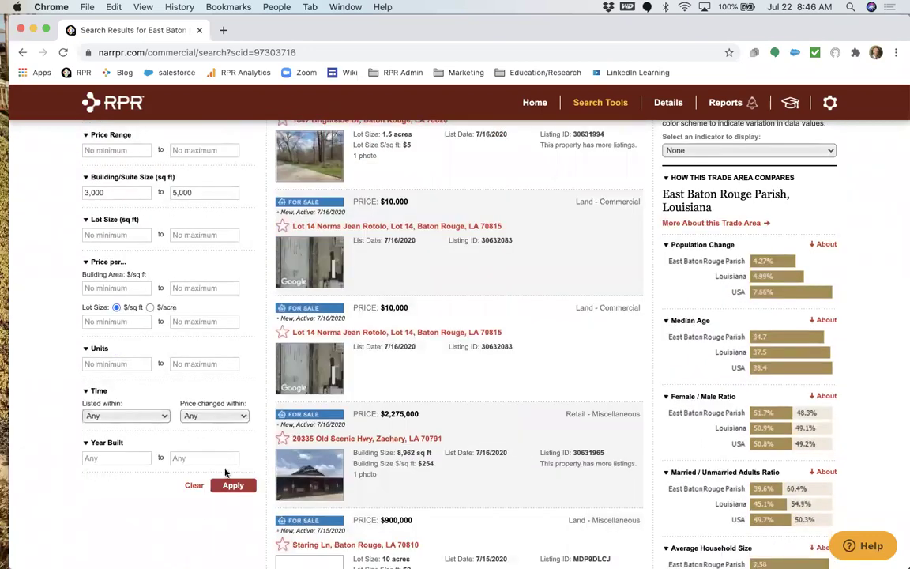
{"action": "left_click", "coordinate": [231, 486]}
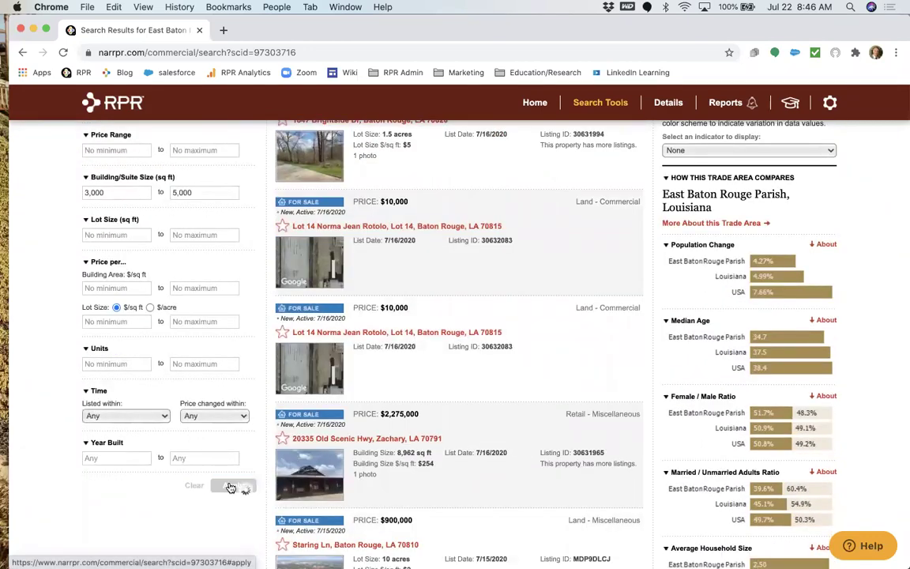
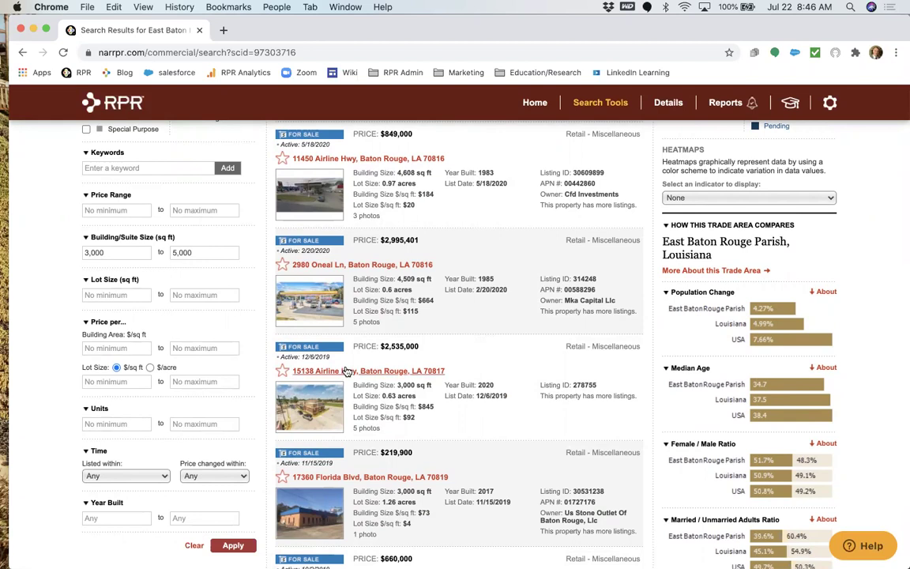
{"action": "left_click", "coordinate": [345, 373]}
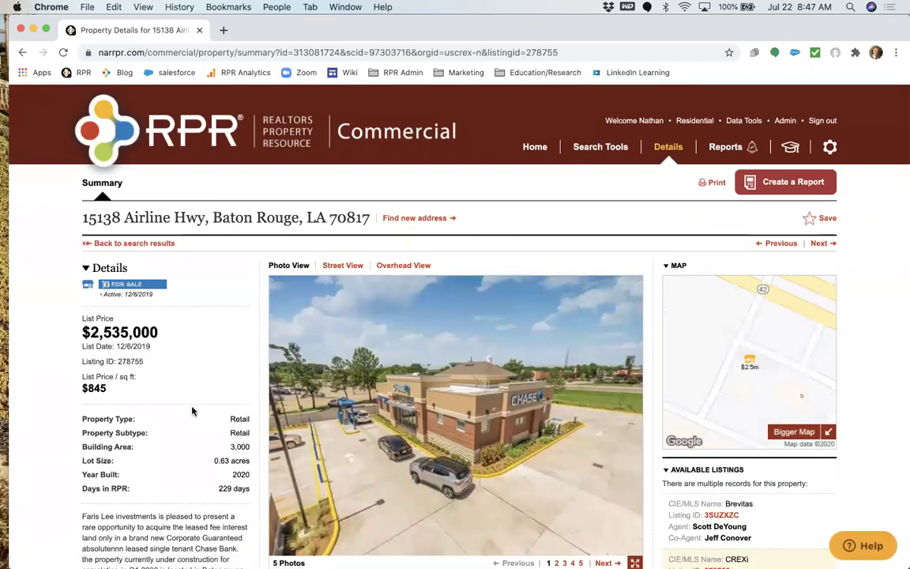
{"action": "scroll", "coordinate": [192, 411], "scroll_direction": "down", "scroll_amount": 2}
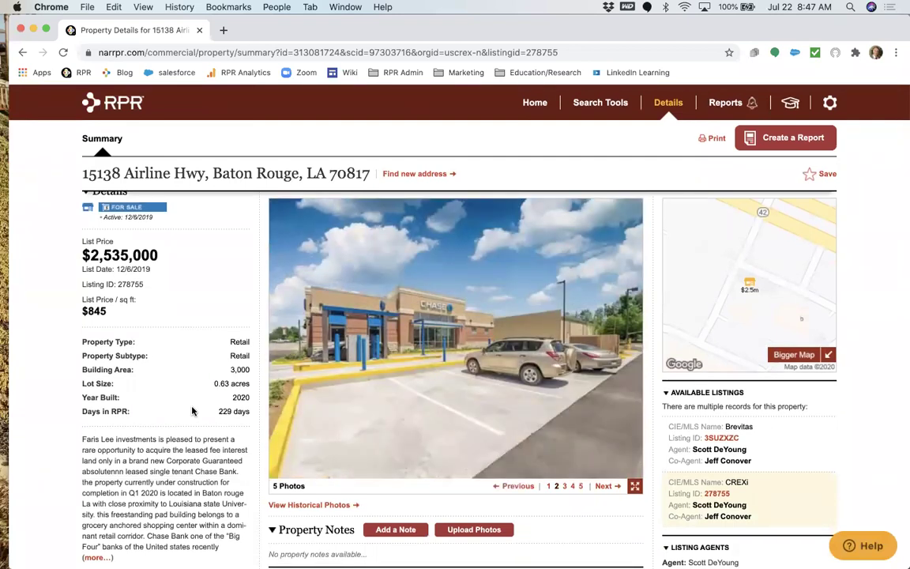
{"action": "scroll", "coordinate": [192, 410], "scroll_direction": "down", "scroll_amount": 1}
{"action": "scroll", "coordinate": [192, 411], "scroll_direction": "down", "scroll_amount": 1}
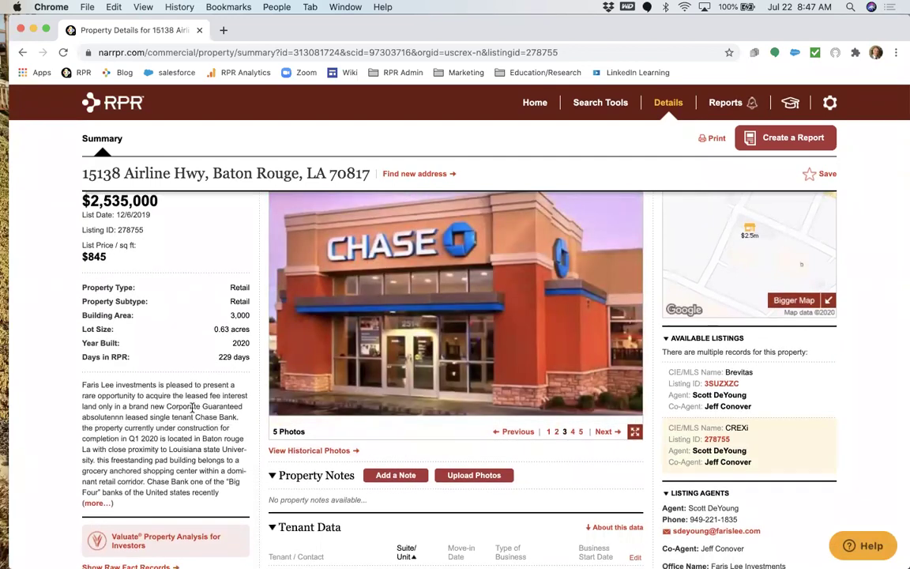
{"action": "scroll", "coordinate": [180, 437], "scroll_direction": "down", "scroll_amount": 10}
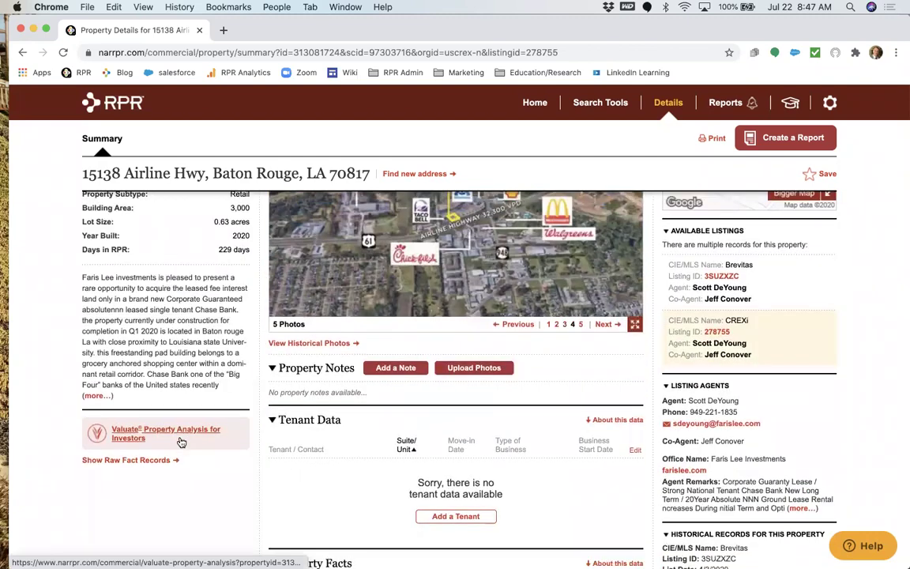
{"action": "scroll", "coordinate": [179, 440], "scroll_direction": "down", "scroll_amount": 6}
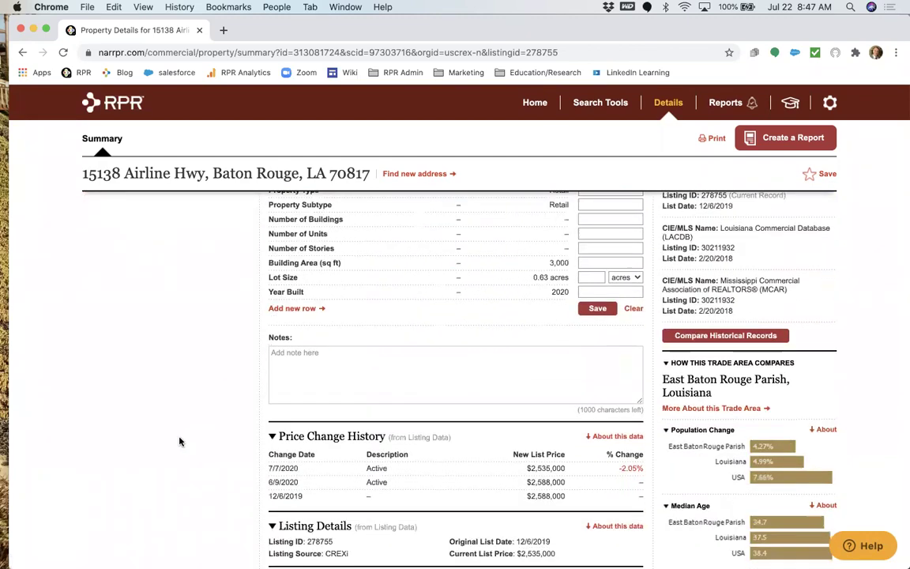
{"action": "scroll", "coordinate": [179, 441], "scroll_direction": "down", "scroll_amount": 4}
{"action": "scroll", "coordinate": [179, 441], "scroll_direction": "up", "scroll_amount": 8}
{"action": "scroll", "coordinate": [179, 441], "scroll_direction": "up", "scroll_amount": 8}
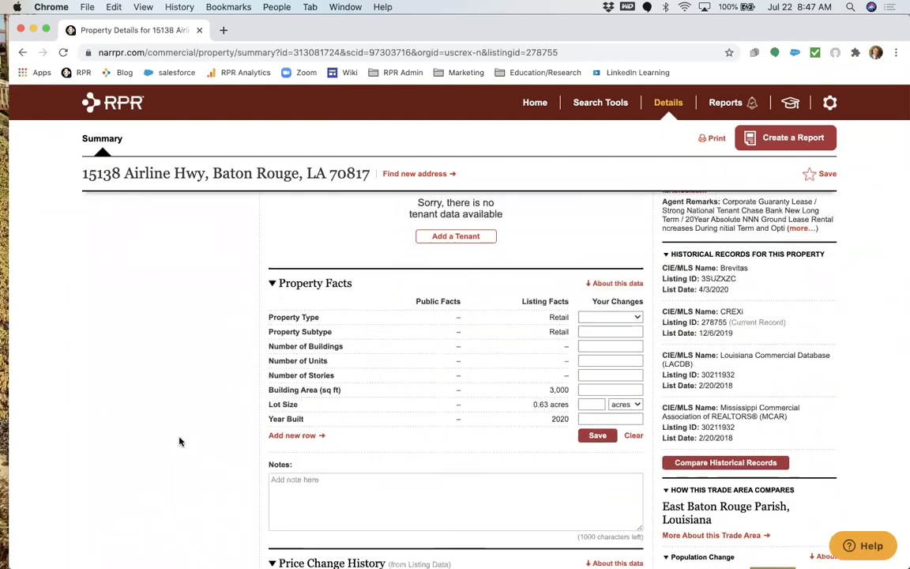
{"action": "scroll", "coordinate": [179, 441], "scroll_direction": "up", "scroll_amount": 5}
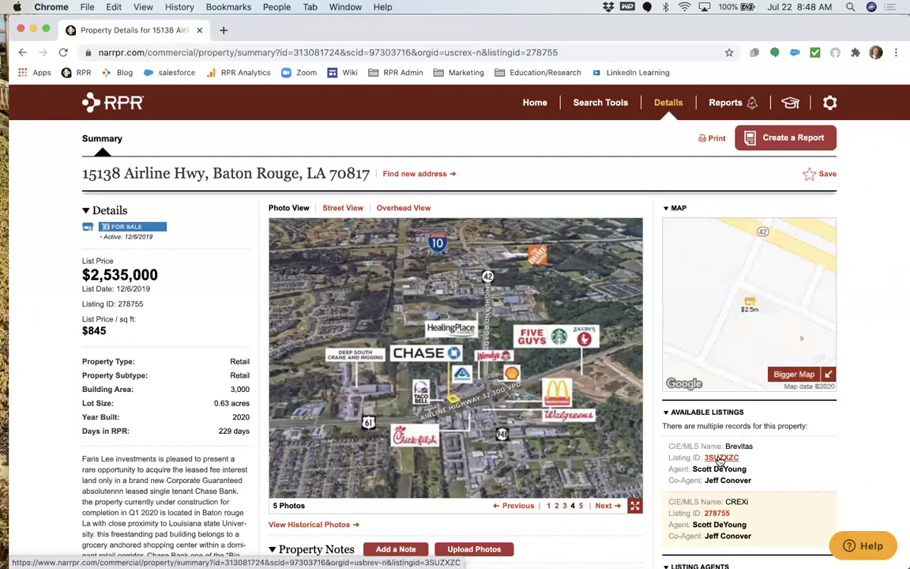
View the Brevitas listing record for the 3,000 sq ft Chase Bank retail property, dated 4/3/2020.
{"action": "left_click", "coordinate": [719, 458]}
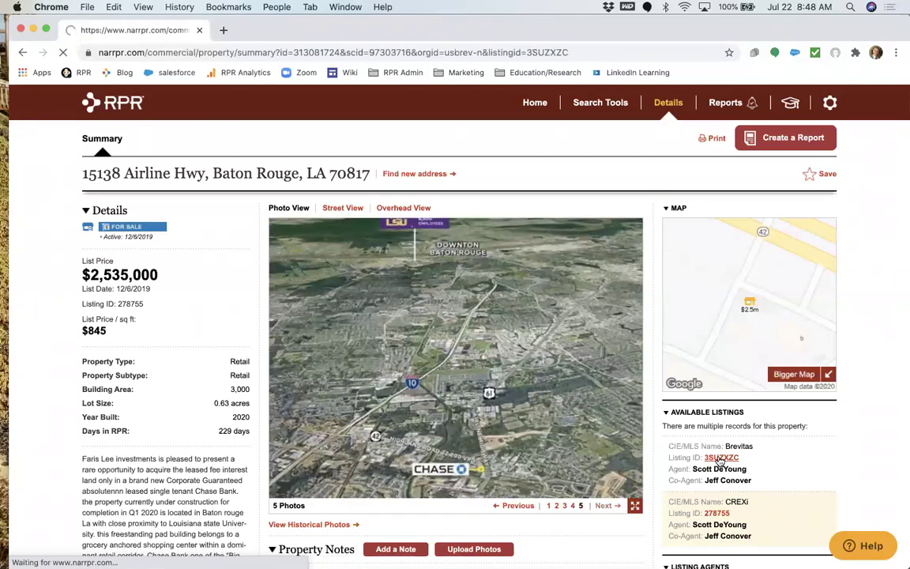
{"action": "scroll", "coordinate": [575, 444], "scroll_direction": "down", "scroll_amount": 3}
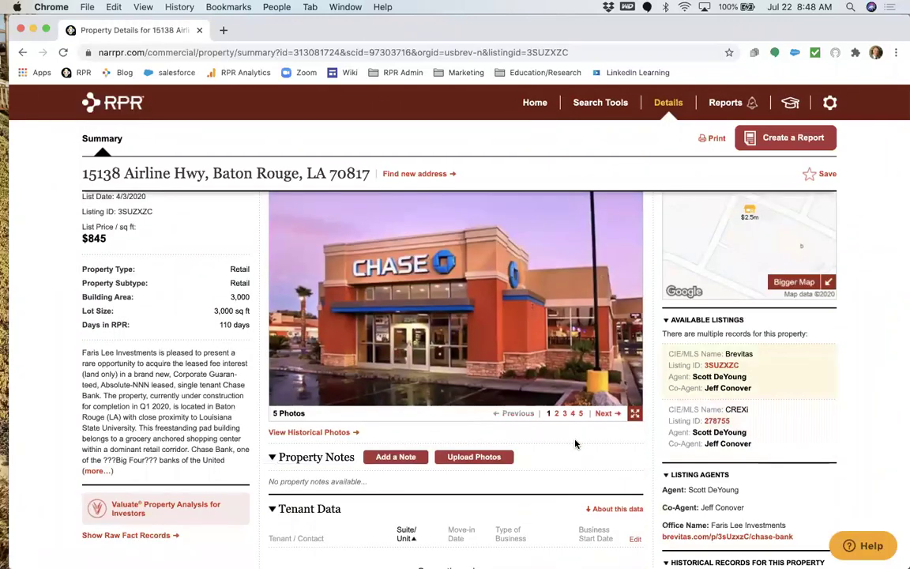
{"action": "scroll", "coordinate": [671, 460], "scroll_direction": "down", "scroll_amount": 2}
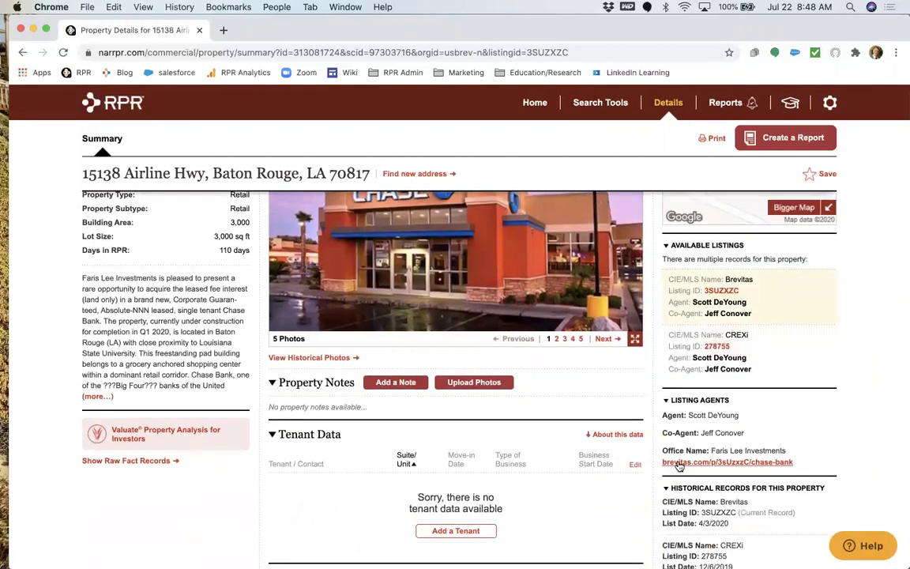
Open the brevitas.com listing in a new tab and read the Chase Bank ground lease description.
{"action": "left_click", "coordinate": [736, 463]}
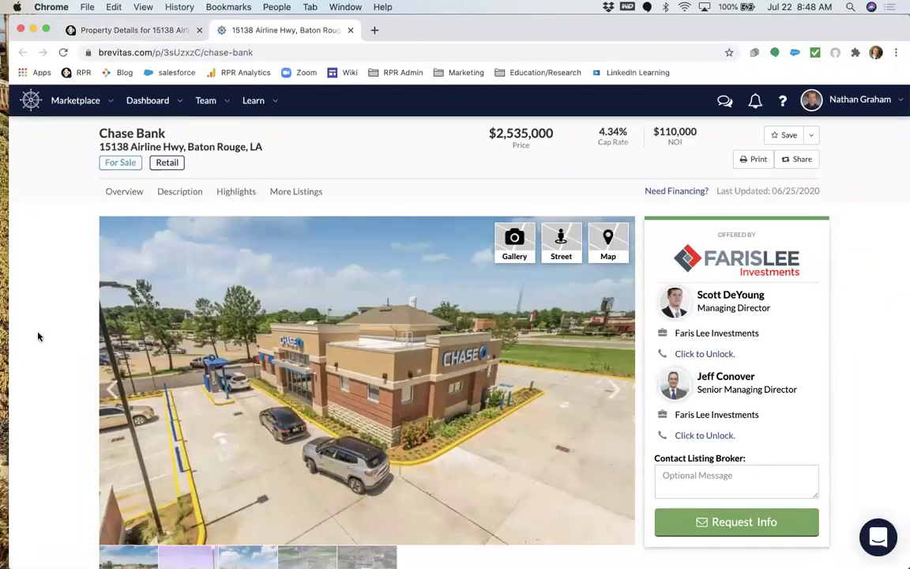
{"action": "scroll", "coordinate": [38, 337], "scroll_direction": "down", "scroll_amount": 5}
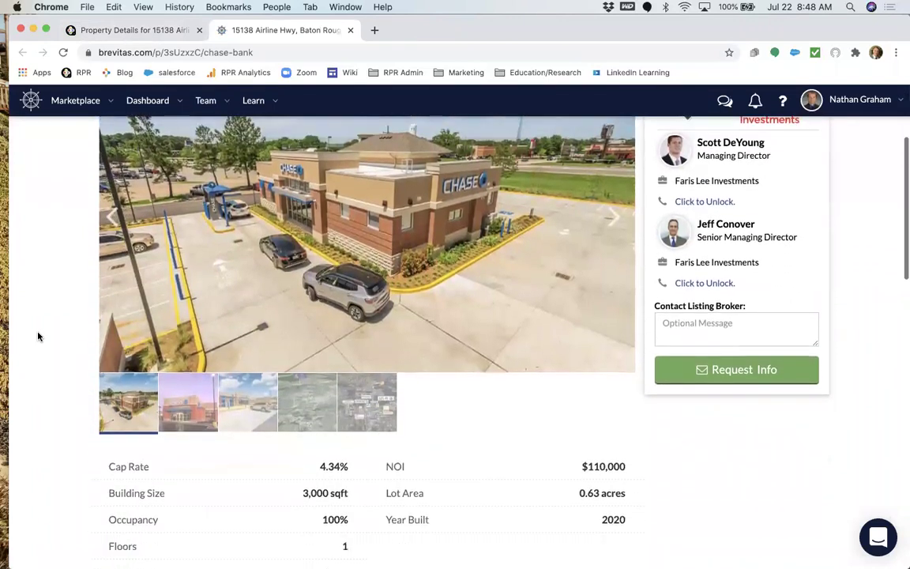
{"action": "scroll", "coordinate": [38, 336], "scroll_direction": "down", "scroll_amount": 2}
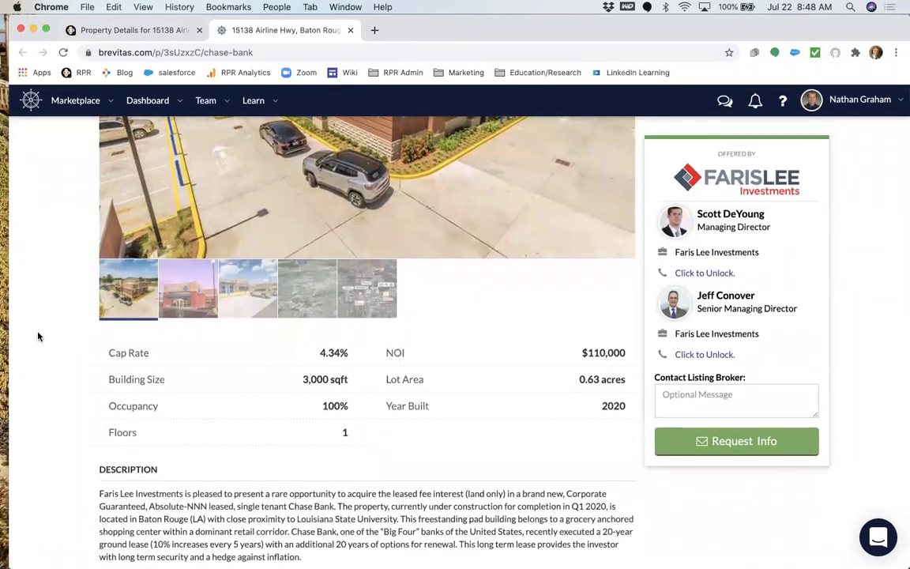
{"action": "scroll", "coordinate": [38, 336], "scroll_direction": "down", "scroll_amount": 6}
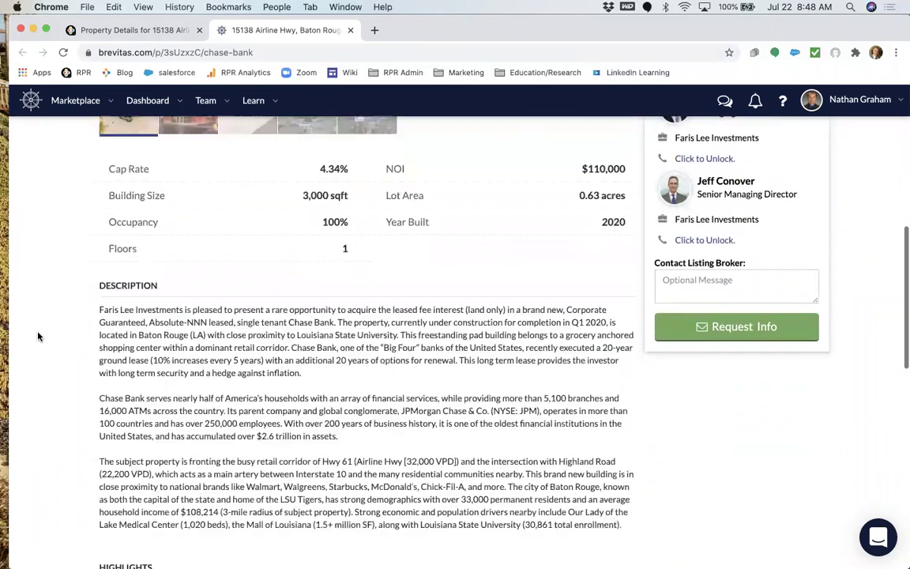
{"action": "scroll", "coordinate": [38, 336], "scroll_direction": "down", "scroll_amount": 5}
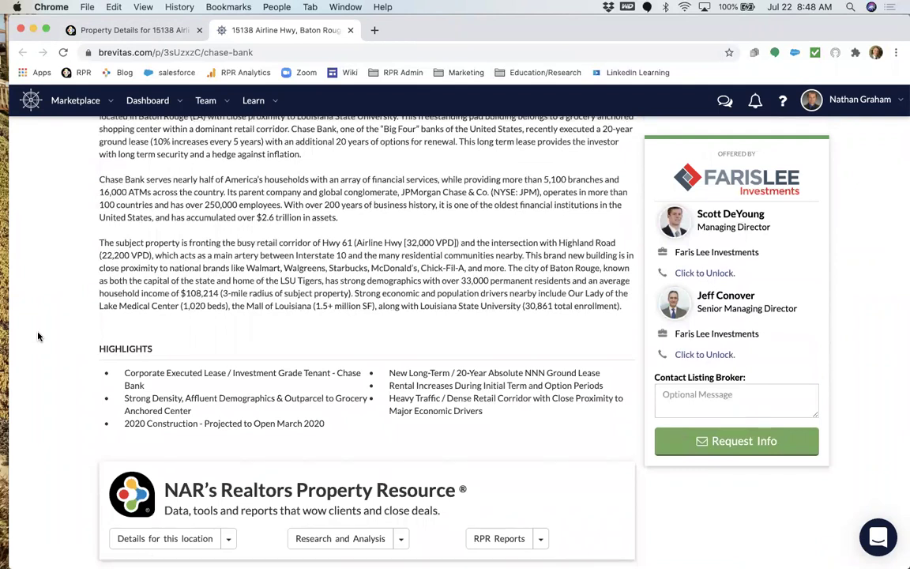
{"action": "scroll", "coordinate": [38, 337], "scroll_direction": "down", "scroll_amount": 3}
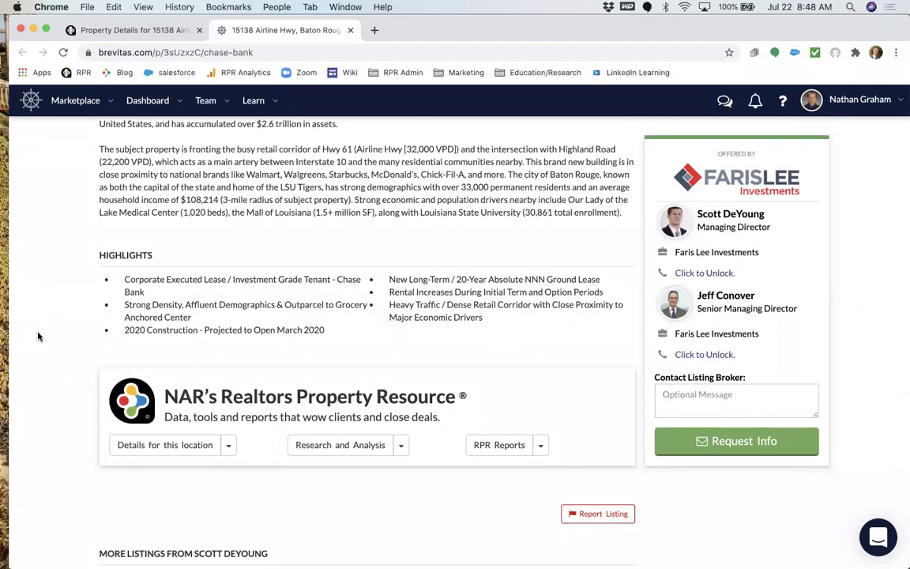
{"action": "scroll", "coordinate": [37, 336], "scroll_direction": "down", "scroll_amount": 2}
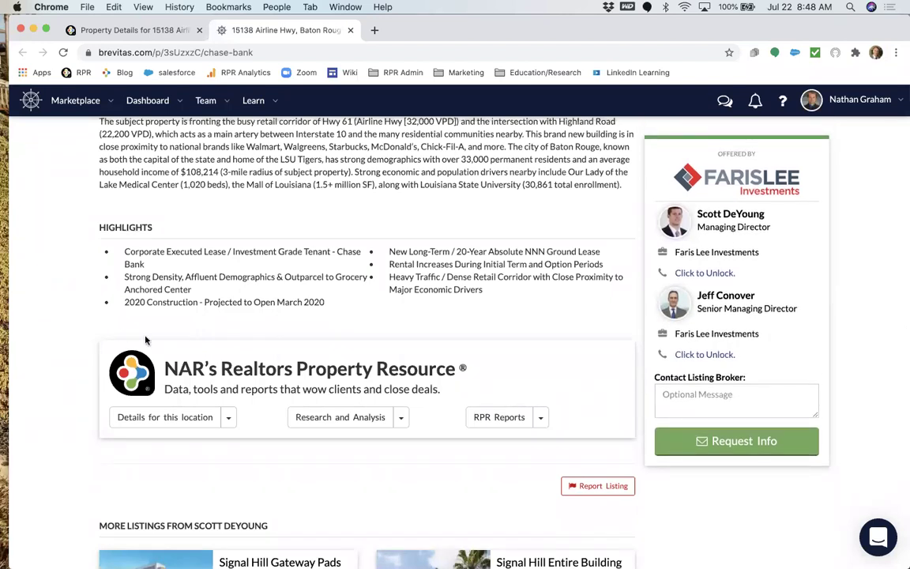
Check the location's RPR details options, then return to the RPR Property Details tab.
{"action": "left_click", "coordinate": [229, 420]}
{"action": "left_click", "coordinate": [229, 423]}
{"action": "scroll", "coordinate": [244, 363], "scroll_direction": "up", "scroll_amount": 3}
{"action": "scroll", "coordinate": [244, 365], "scroll_direction": "up", "scroll_amount": 8}
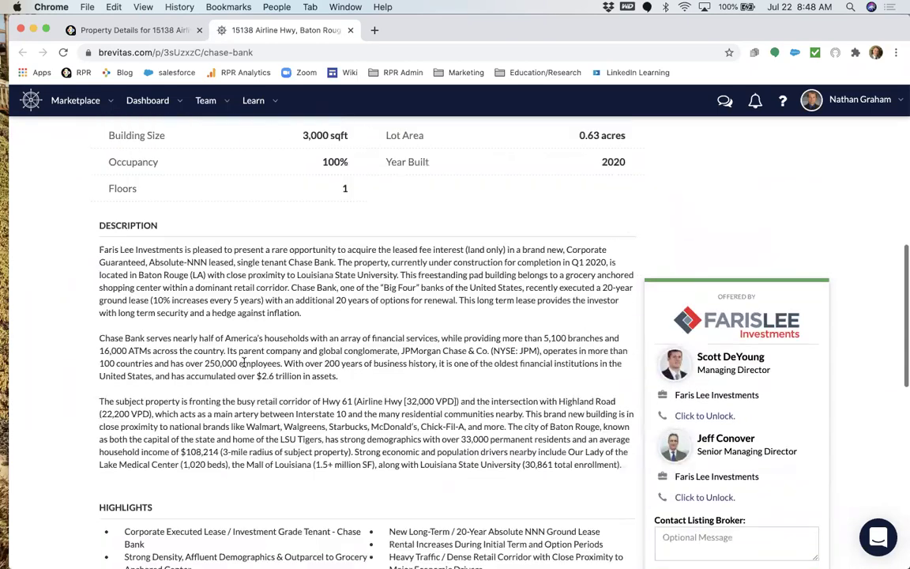
{"action": "scroll", "coordinate": [244, 365], "scroll_direction": "up", "scroll_amount": 8}
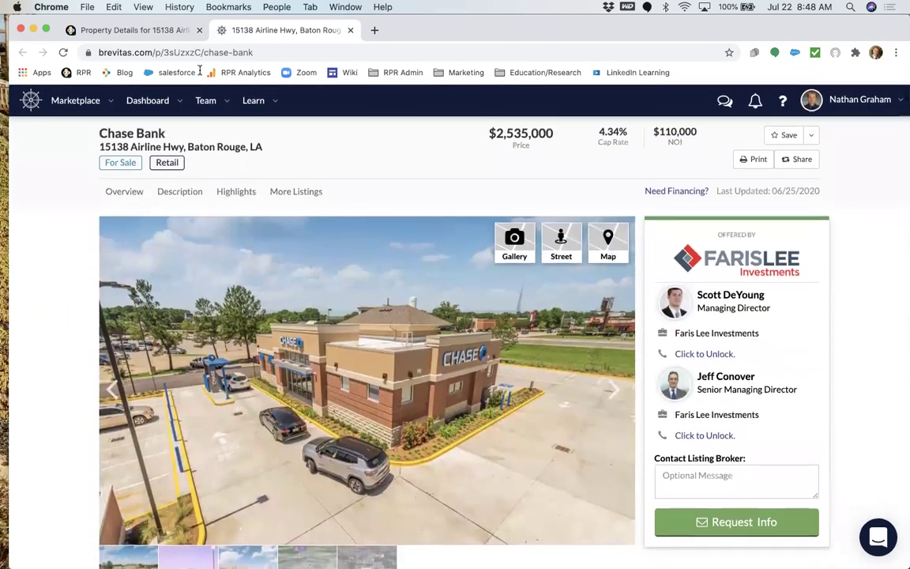
{"action": "left_click", "coordinate": [141, 30]}
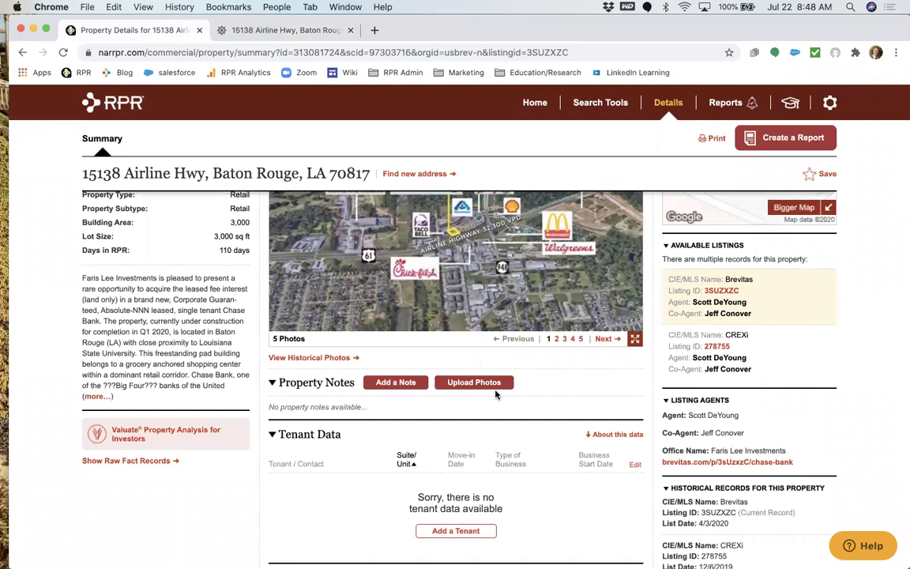
Go to the RPR home page and open the Search for Listings page (For Sale, Retail).
{"action": "left_click", "coordinate": [699, 344]}
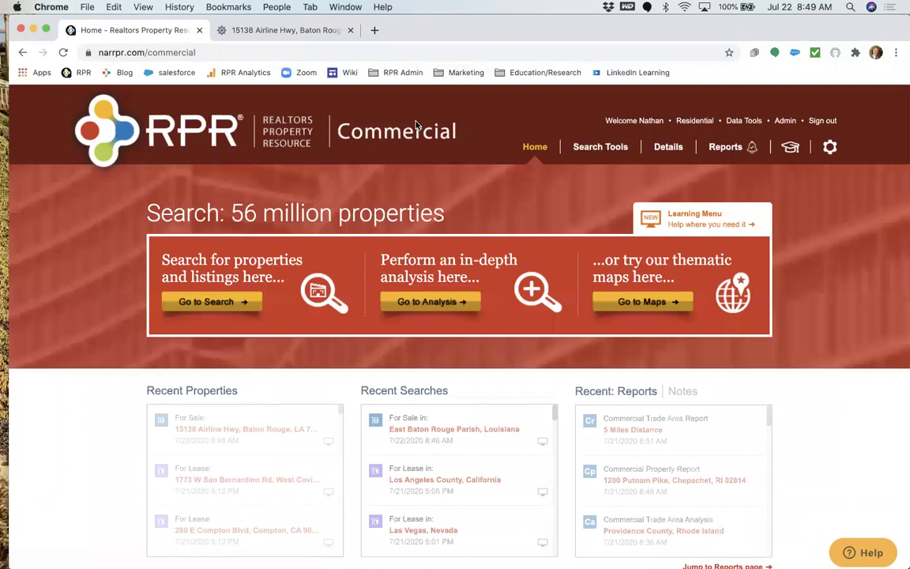
{"action": "left_click", "coordinate": [243, 300]}
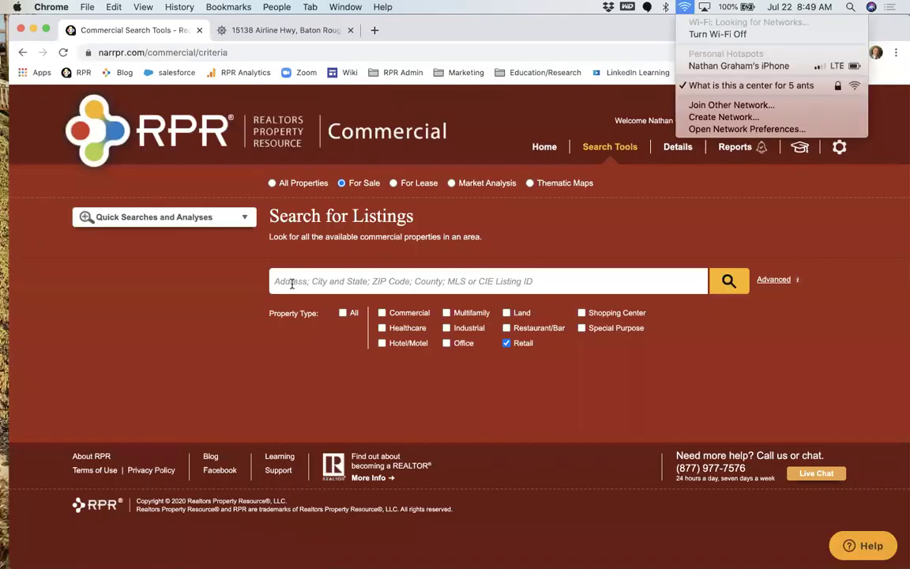
Search all properties in Orleans Parish, Louisiana, limited to the Office property type.
{"action": "left_click", "coordinate": [362, 278]}
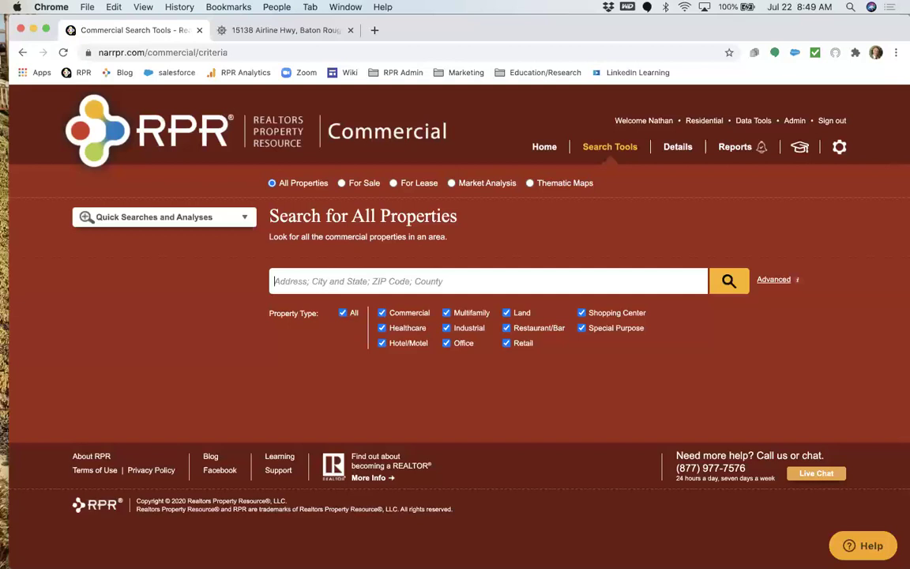
{"action": "type", "text": "Orleans Parish, l"}
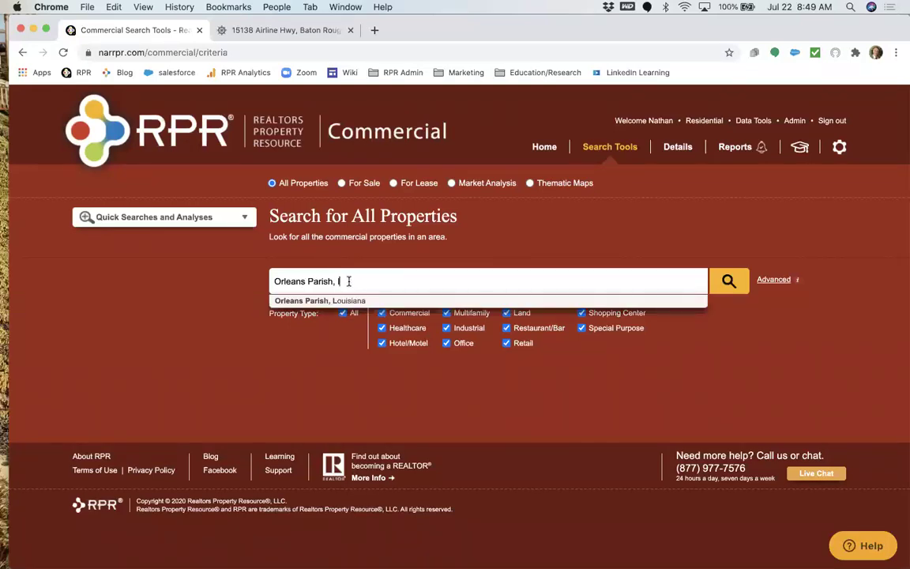
{"action": "left_click", "coordinate": [324, 301]}
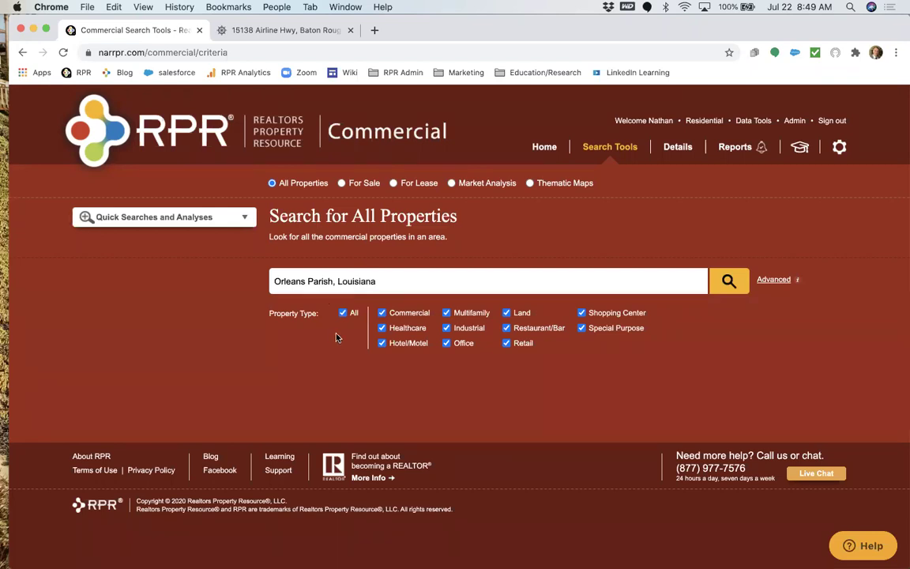
{"action": "left_click", "coordinate": [343, 314]}
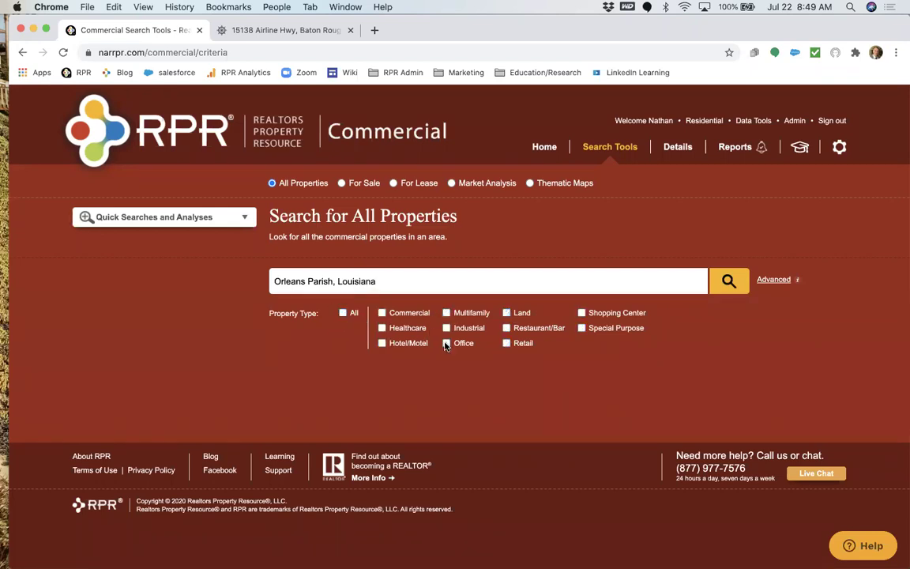
{"action": "left_click", "coordinate": [446, 344]}
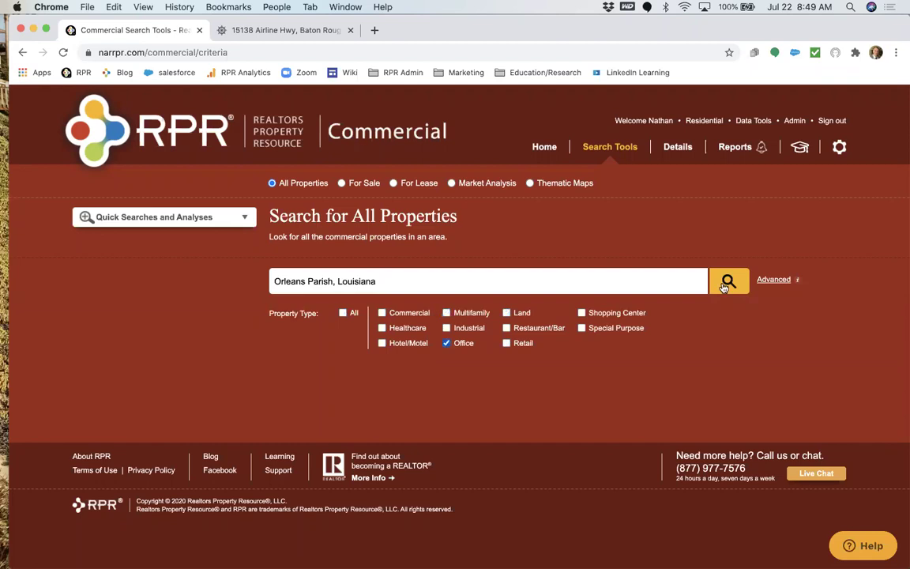
In the advanced criteria, limit the sold date to within the past 1 year.
{"action": "left_click", "coordinate": [775, 281]}
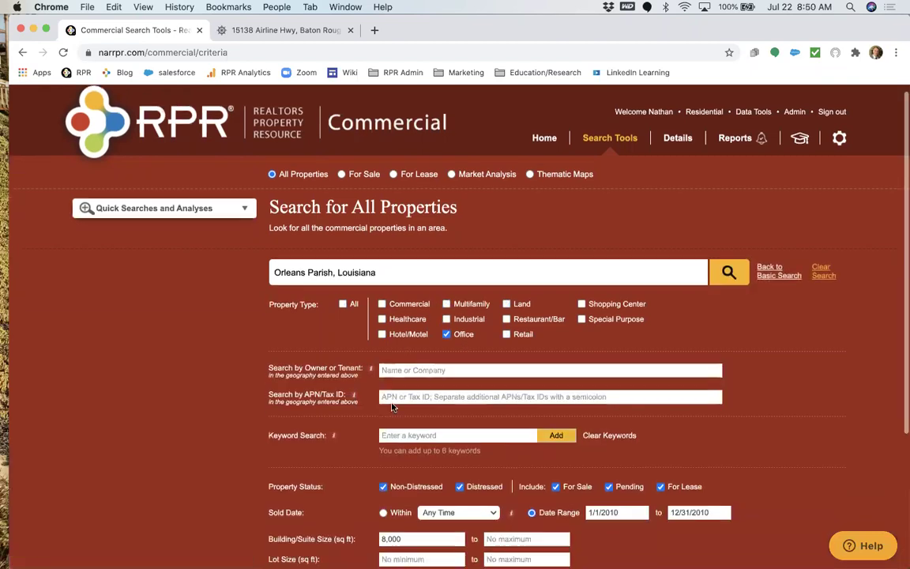
{"action": "scroll", "coordinate": [356, 394], "scroll_direction": "down", "scroll_amount": 3}
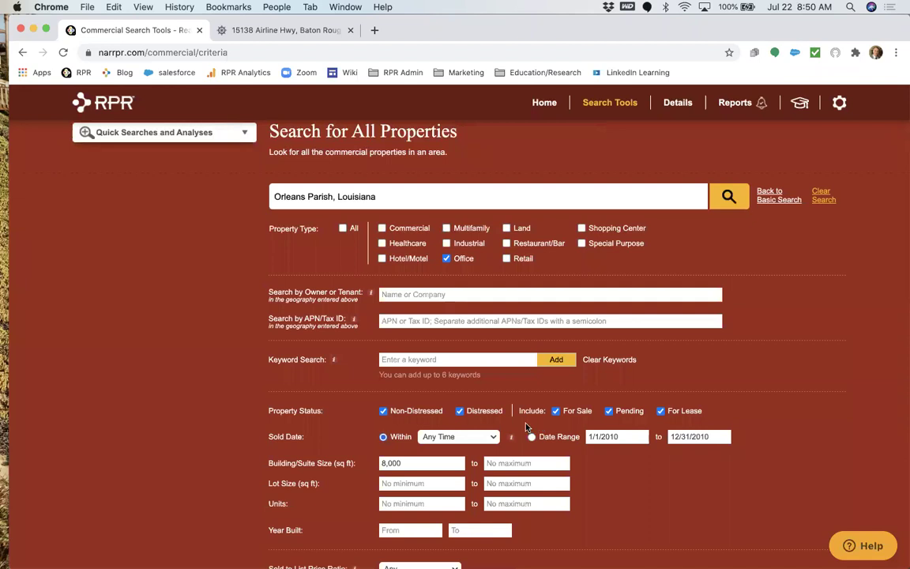
{"action": "left_click", "coordinate": [469, 436]}
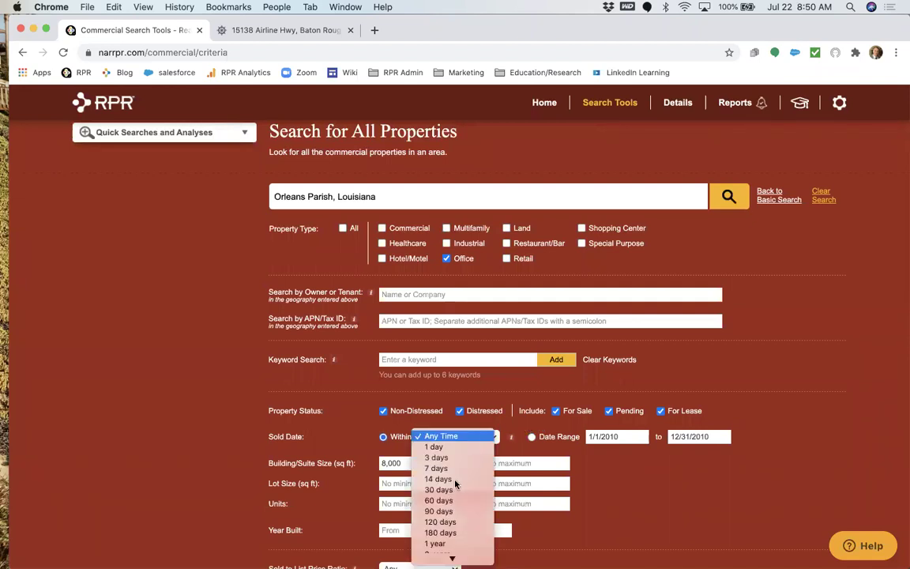
{"action": "left_click", "coordinate": [457, 544]}
{"action": "left_click", "coordinate": [482, 441]}
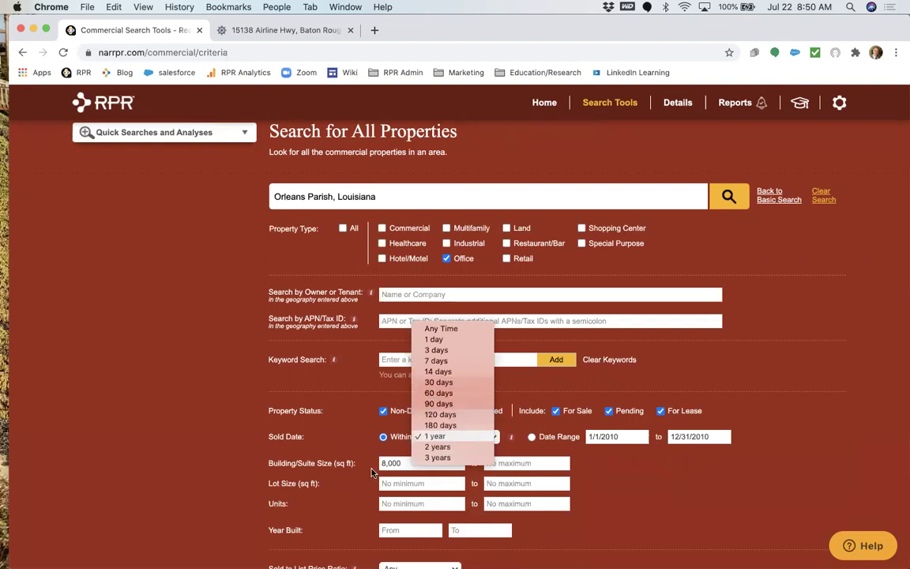
{"action": "left_click", "coordinate": [409, 462]}
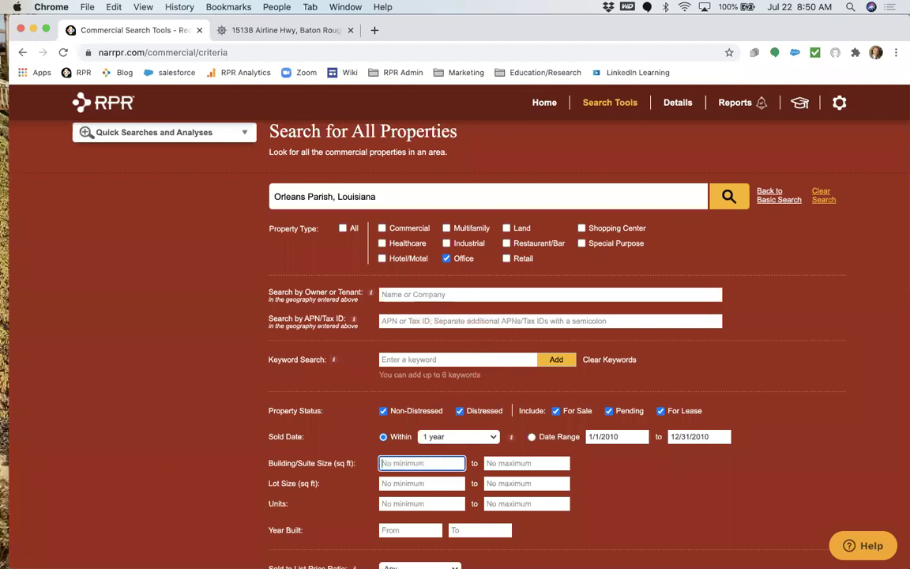
{"action": "scroll", "coordinate": [333, 431], "scroll_direction": "down", "scroll_amount": 3}
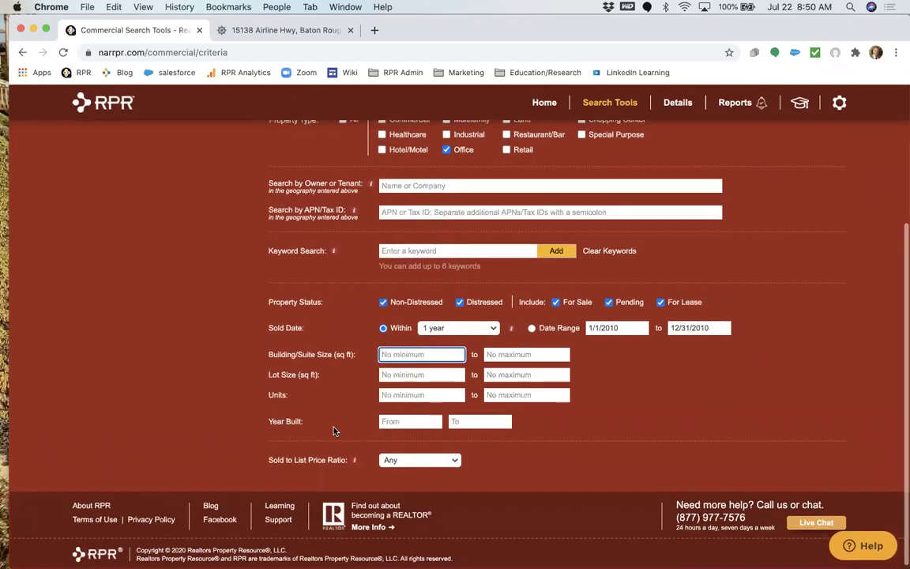
{"action": "scroll", "coordinate": [333, 430], "scroll_direction": "up", "scroll_amount": 5}
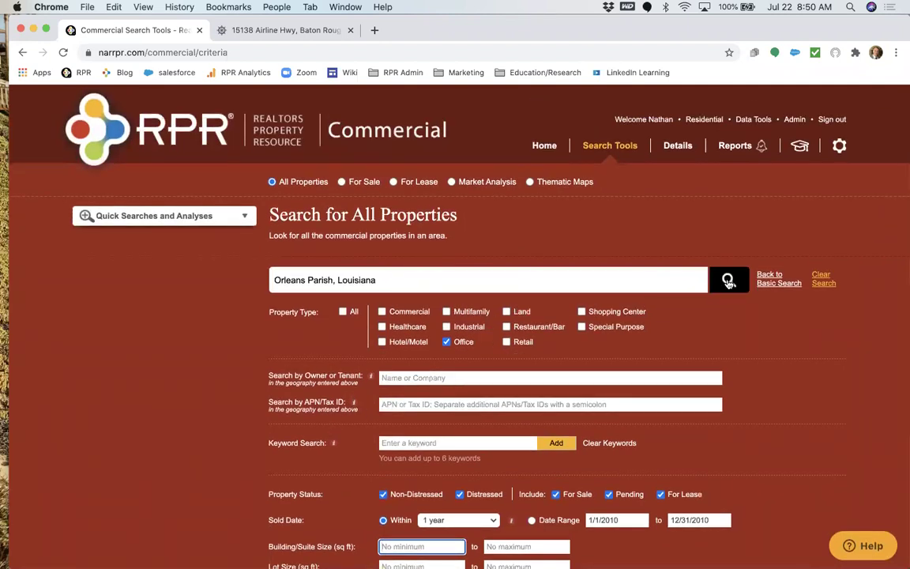
Run the search and review the 43 Orleans Parish office results, keeping the 1-year sold-date filter.
{"action": "left_click", "coordinate": [728, 279]}
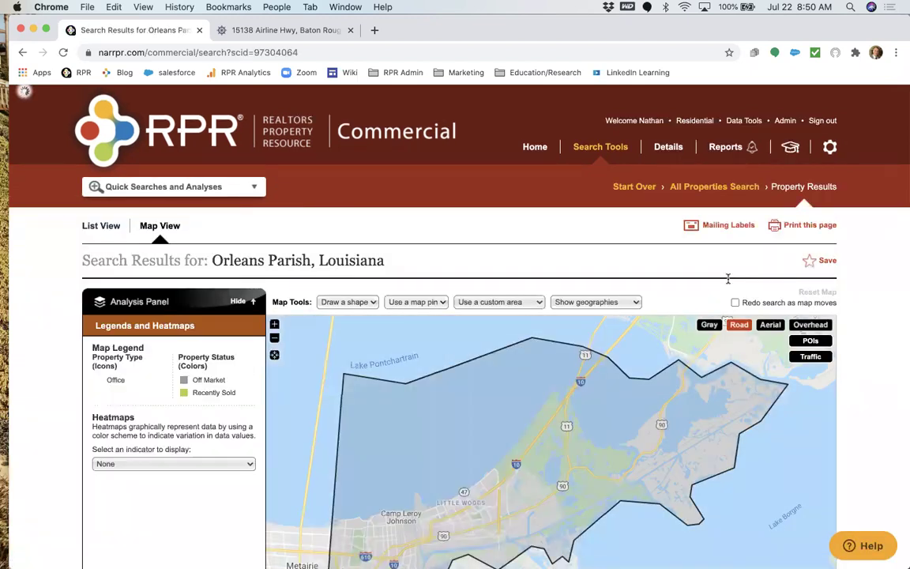
{"action": "scroll", "coordinate": [727, 278], "scroll_direction": "down", "scroll_amount": 3}
{"action": "scroll", "coordinate": [781, 465], "scroll_direction": "down", "scroll_amount": 3}
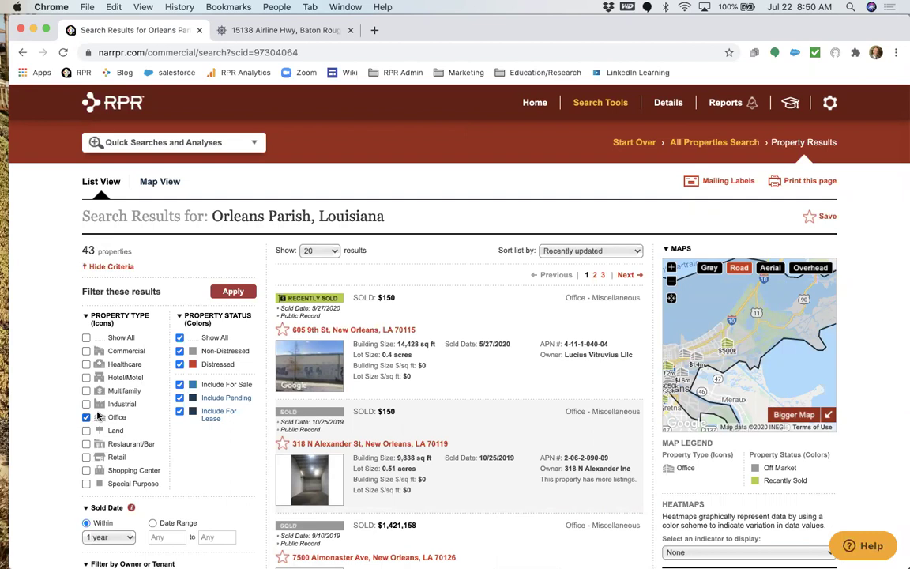
{"action": "scroll", "coordinate": [98, 416], "scroll_direction": "down", "scroll_amount": 1}
{"action": "left_click", "coordinate": [107, 481]}
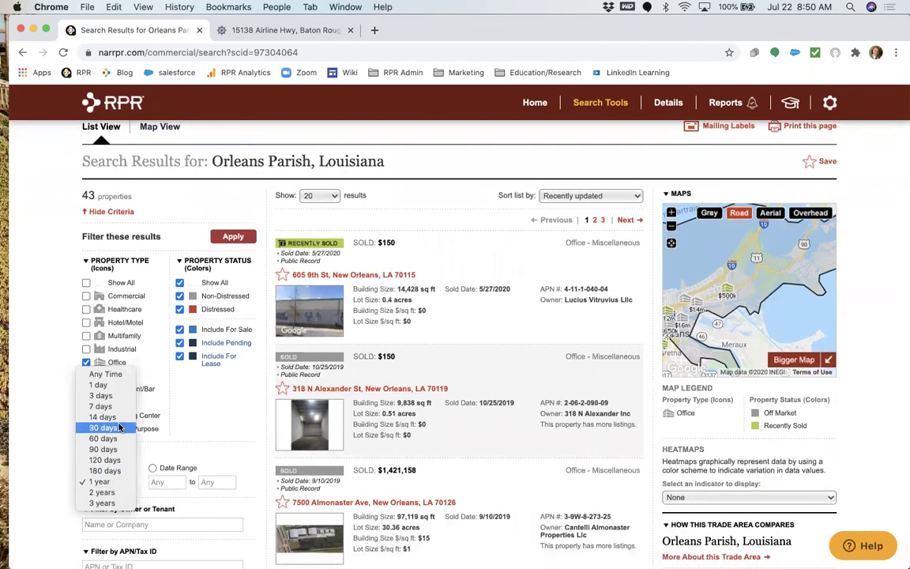
{"action": "left_click", "coordinate": [58, 362]}
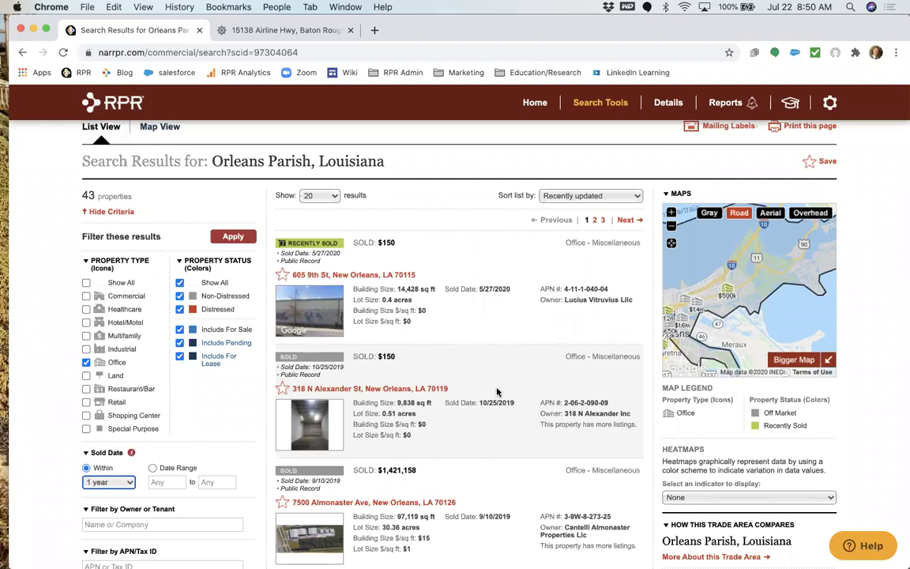
{"action": "scroll", "coordinate": [447, 406], "scroll_direction": "down", "scroll_amount": 3}
{"action": "scroll", "coordinate": [411, 431], "scroll_direction": "down", "scroll_amount": 4}
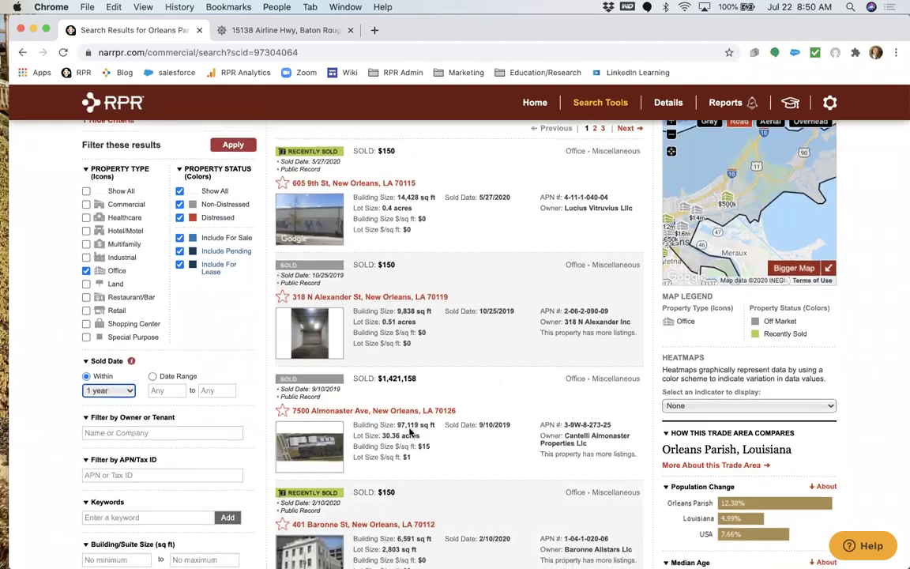
{"action": "scroll", "coordinate": [346, 409], "scroll_direction": "down", "scroll_amount": 7}
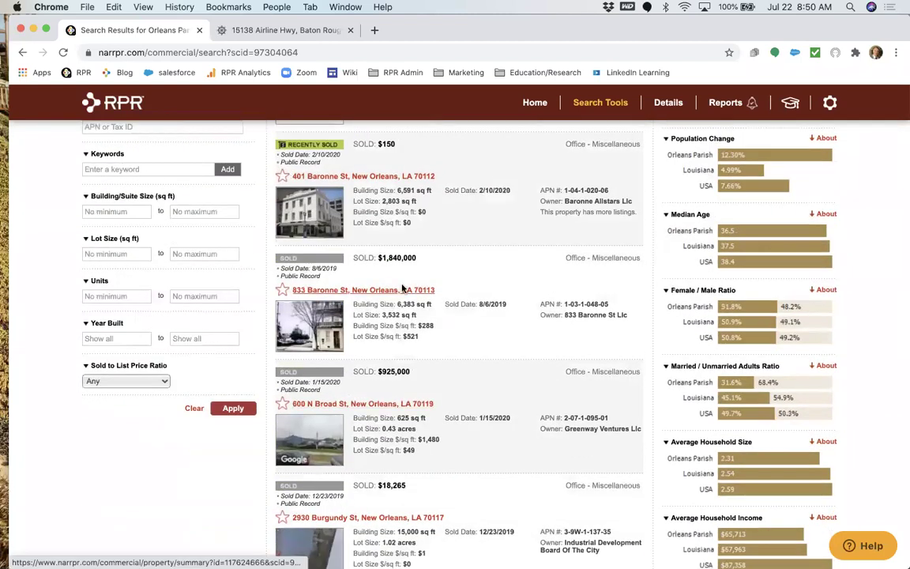
{"action": "left_click", "coordinate": [403, 290]}
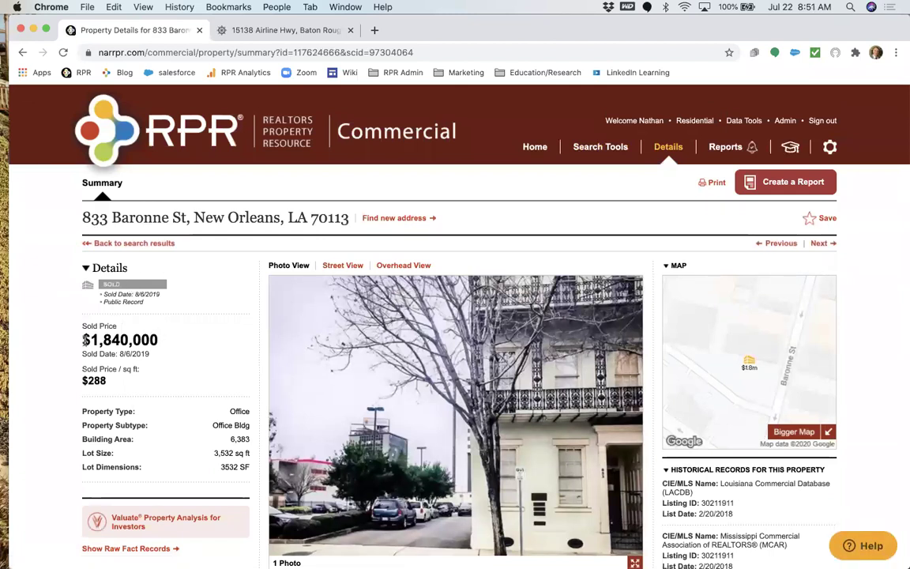
{"action": "scroll", "coordinate": [101, 377], "scroll_direction": "down", "scroll_amount": 5}
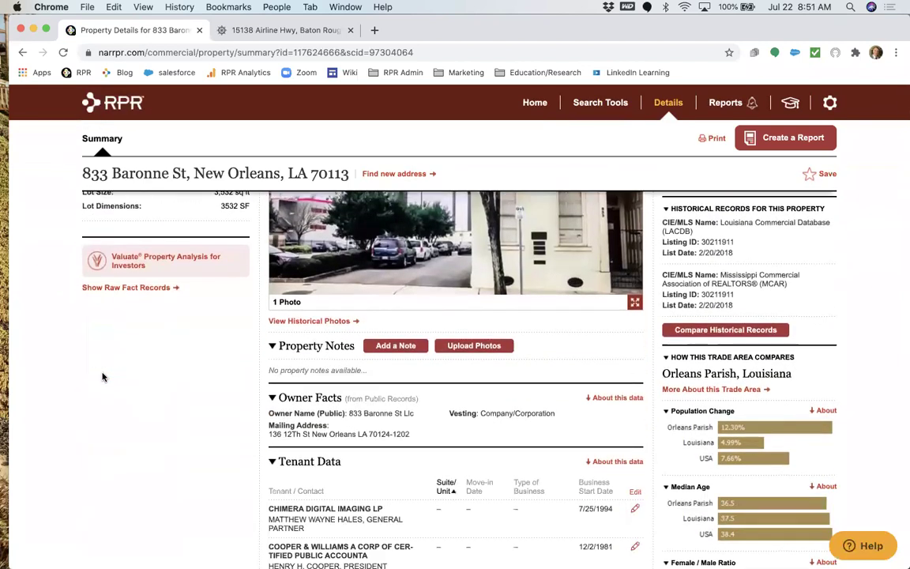
{"action": "scroll", "coordinate": [102, 376], "scroll_direction": "down", "scroll_amount": 2}
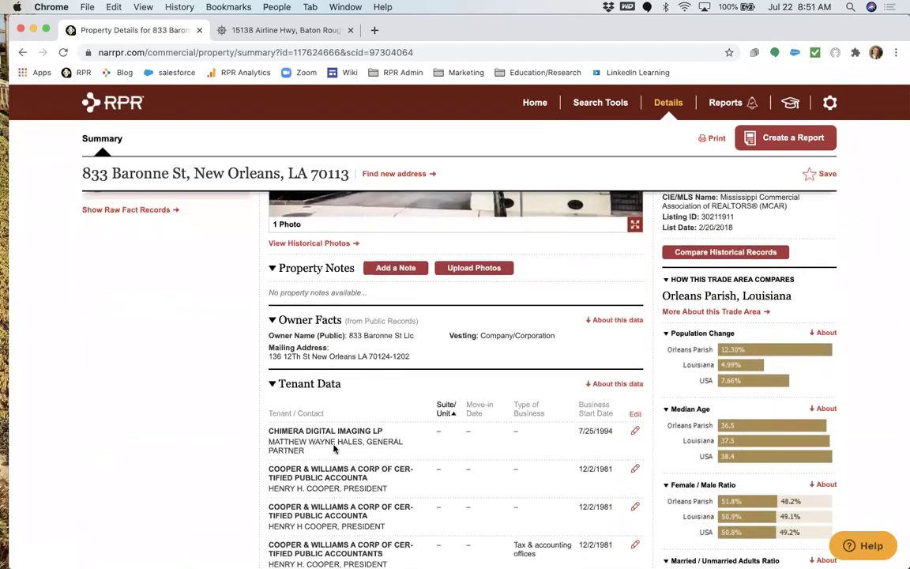
{"action": "scroll", "coordinate": [343, 403], "scroll_direction": "down", "scroll_amount": 1}
{"action": "triple_click", "coordinate": [391, 292]}
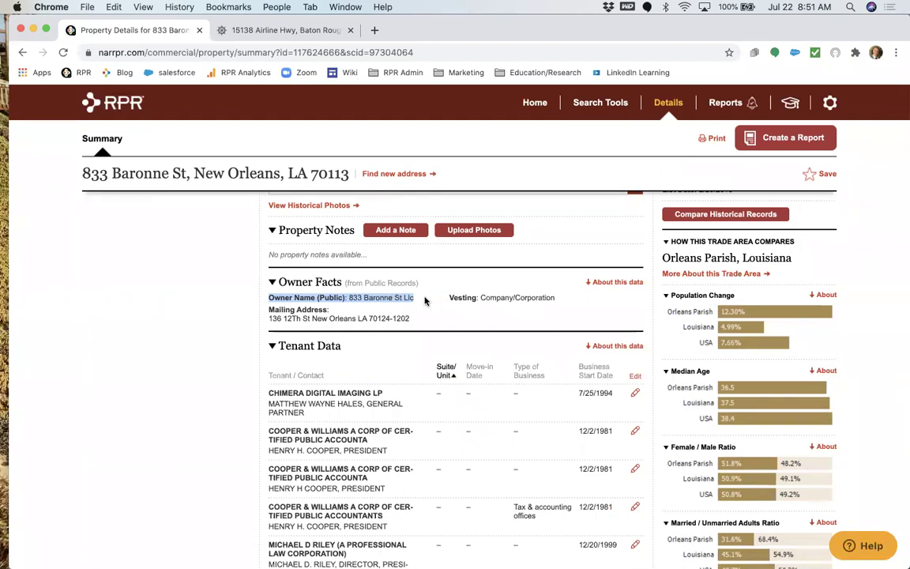
{"action": "left_click", "coordinate": [423, 298]}
{"action": "triple_click", "coordinate": [411, 299]}
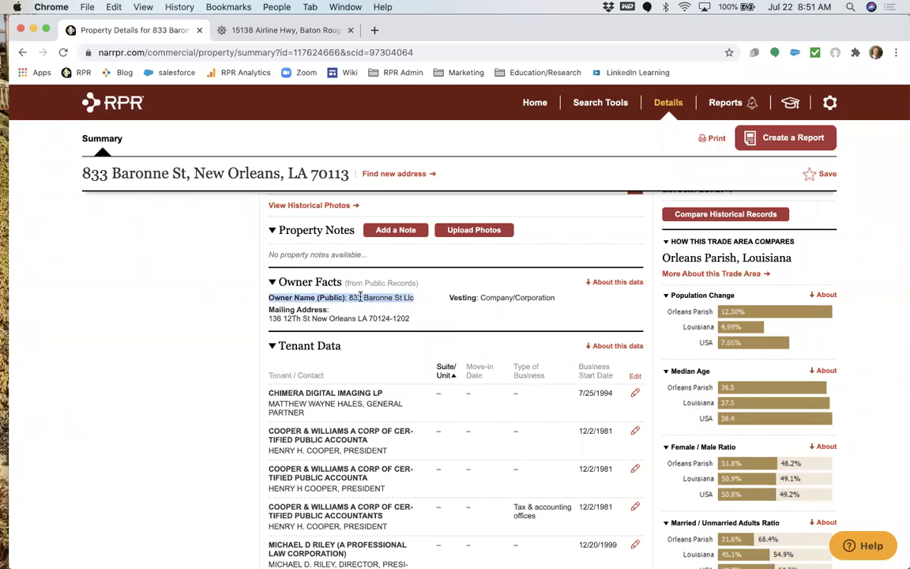
{"action": "left_click", "coordinate": [348, 297]}
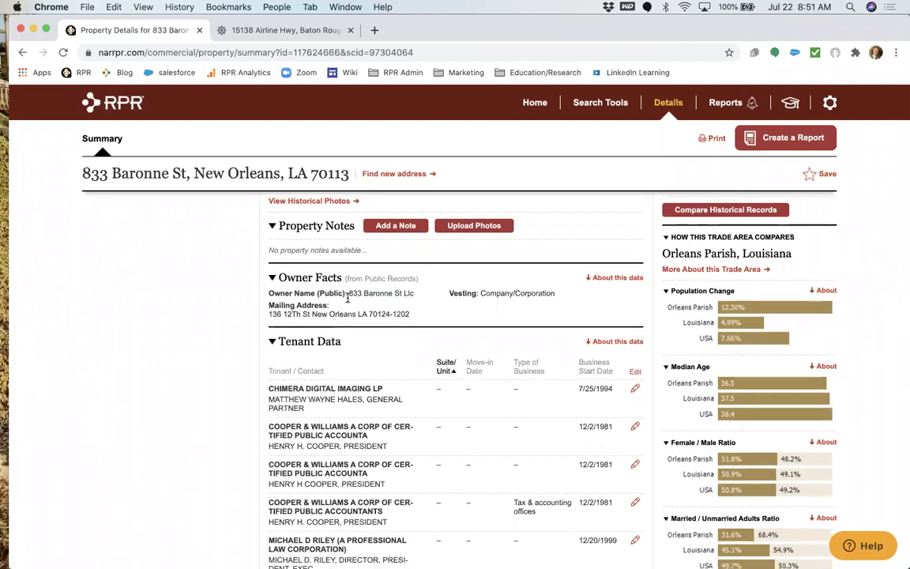
Review the Tenant Data, Property Facts, Tax Info and Deed Records sections.
{"action": "scroll", "coordinate": [351, 316], "scroll_direction": "down", "scroll_amount": 4}
{"action": "scroll", "coordinate": [365, 428], "scroll_direction": "down", "scroll_amount": 1}
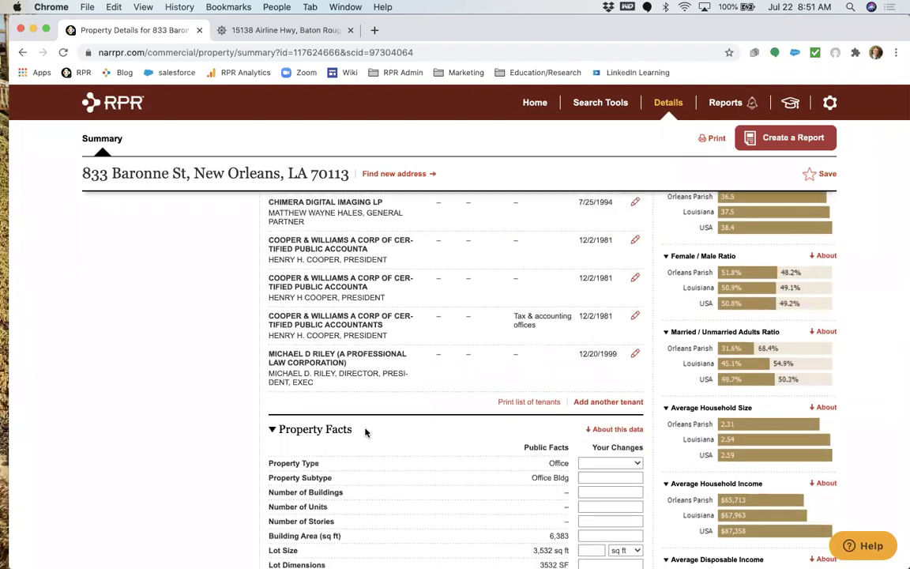
{"action": "scroll", "coordinate": [365, 431], "scroll_direction": "down", "scroll_amount": 4}
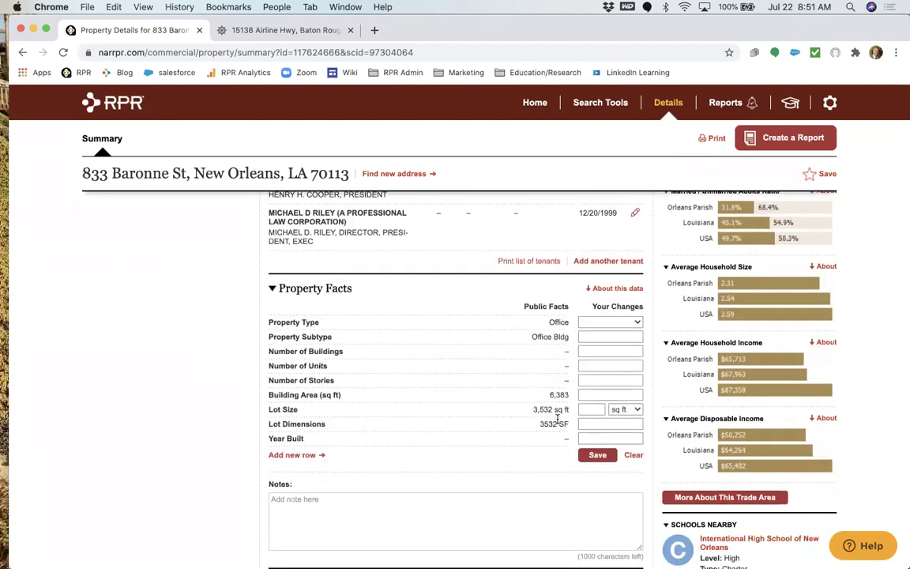
{"action": "scroll", "coordinate": [557, 420], "scroll_direction": "down", "scroll_amount": 9}
{"action": "scroll", "coordinate": [557, 421], "scroll_direction": "down", "scroll_amount": 5}
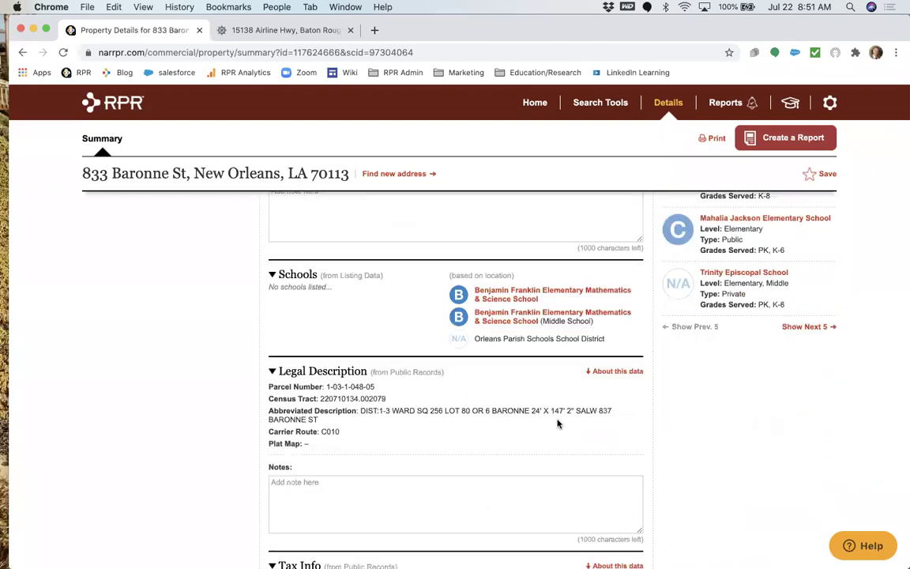
{"action": "scroll", "coordinate": [557, 424], "scroll_direction": "down", "scroll_amount": 8}
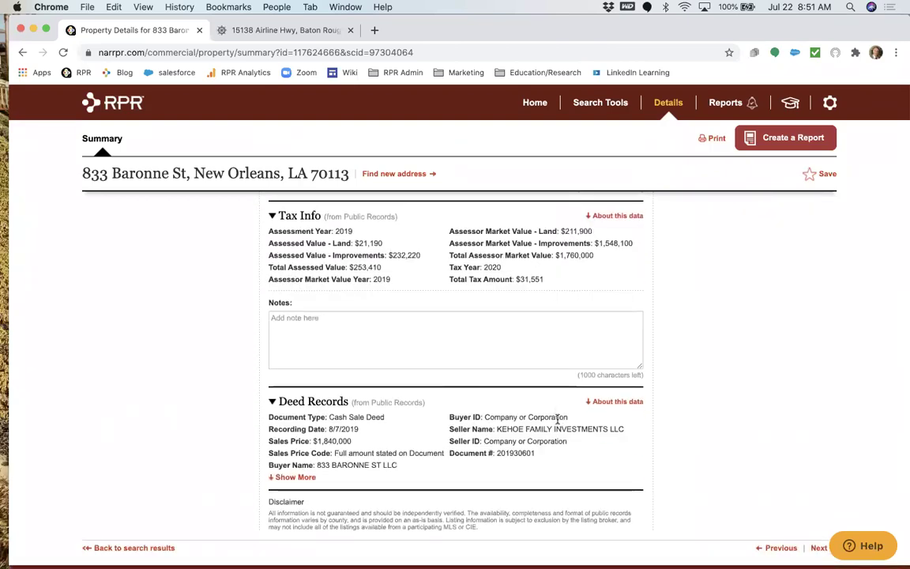
{"action": "scroll", "coordinate": [557, 420], "scroll_direction": "up", "scroll_amount": 20}
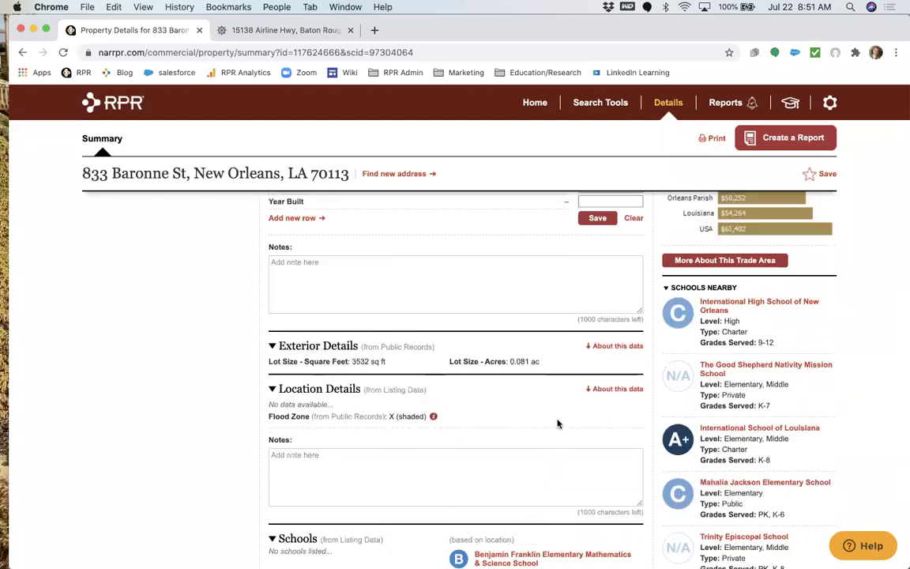
{"action": "scroll", "coordinate": [558, 423], "scroll_direction": "up", "scroll_amount": 1}
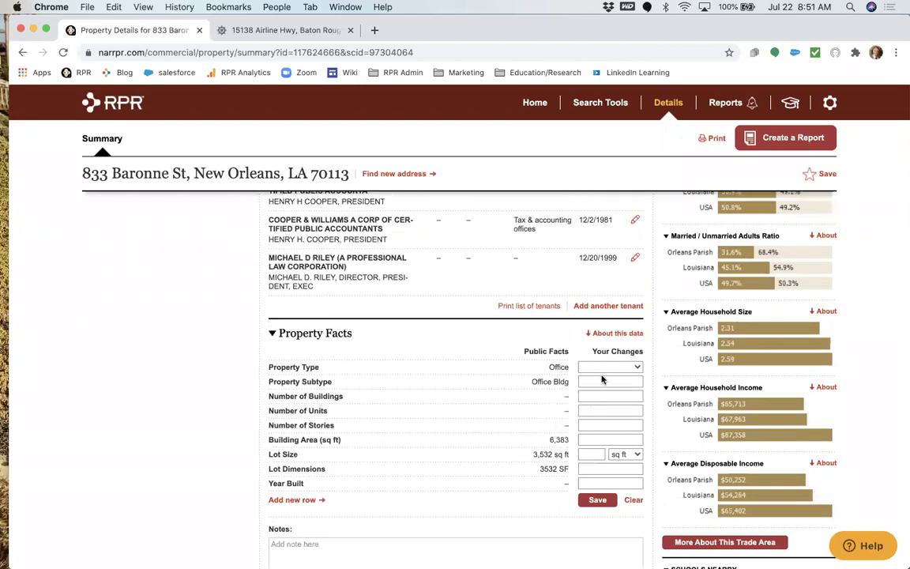
Add a custom Parking Spaces fact with value 10 and save it.
{"action": "left_click", "coordinate": [289, 499]}
{"action": "type", "text": "Parking"}
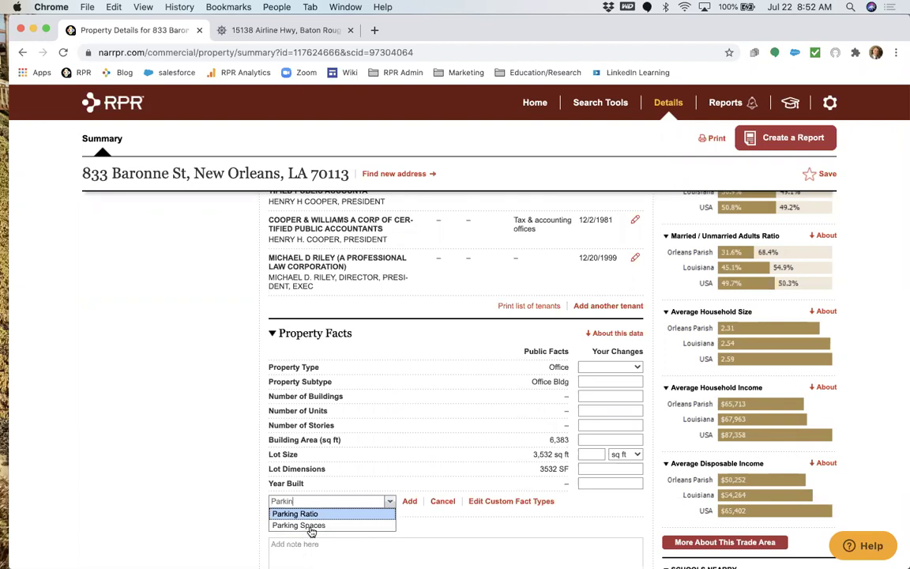
{"action": "left_click", "coordinate": [309, 524]}
{"action": "type", "text": "10"}
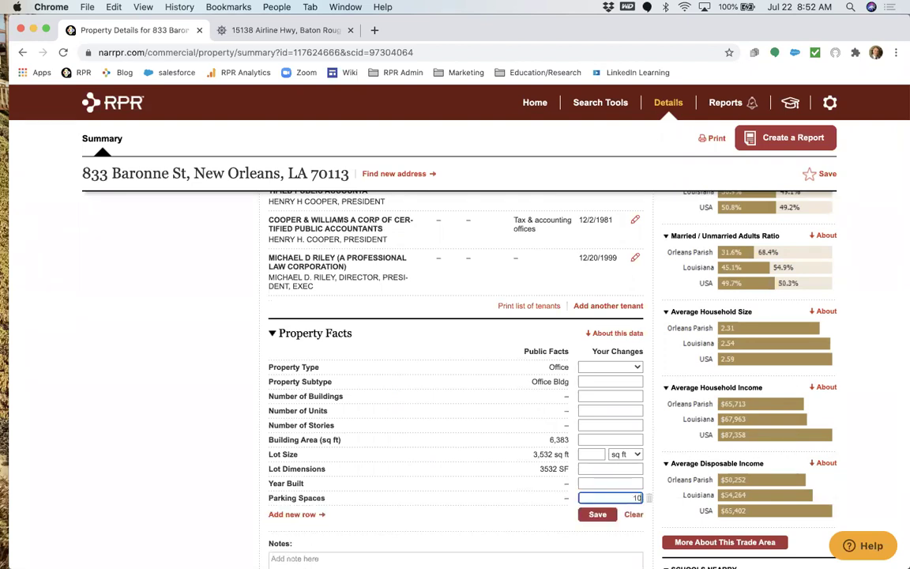
{"action": "left_click", "coordinate": [591, 514]}
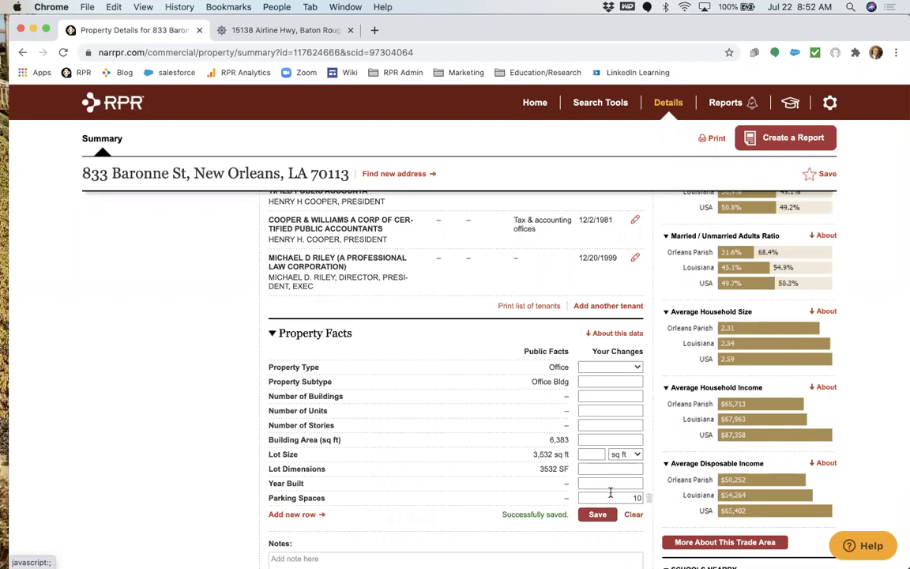
Set the Number of Units fact to 4 and save it.
{"action": "left_click", "coordinate": [591, 454]}
{"action": "left_click", "coordinate": [602, 440]}
{"action": "left_click", "coordinate": [610, 409]}
{"action": "type", "text": "4"}
{"action": "left_click", "coordinate": [594, 513]}
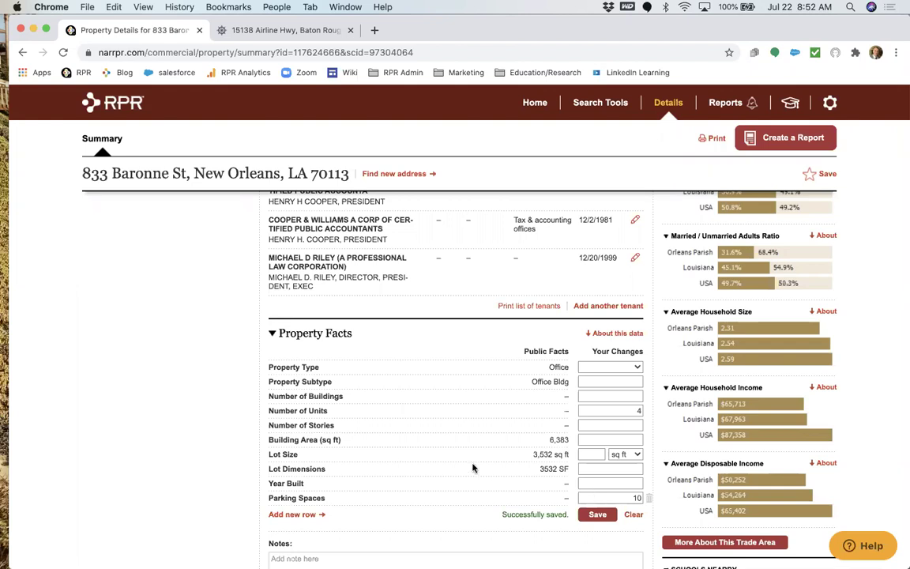
{"action": "scroll", "coordinate": [473, 468], "scroll_direction": "up", "scroll_amount": 5}
{"action": "scroll", "coordinate": [472, 468], "scroll_direction": "up", "scroll_amount": 6}
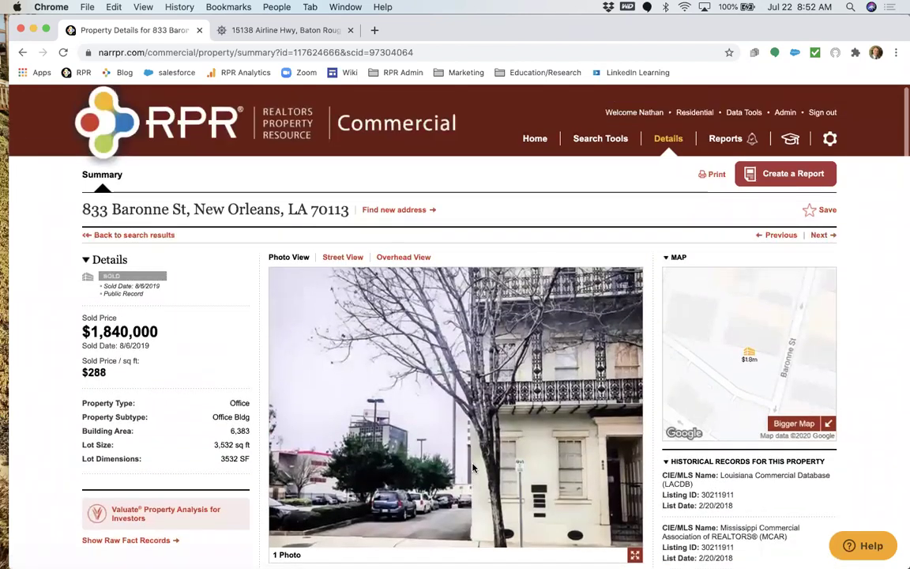
Back in the Orleans Parish results, switch the sold-date filter from 1 year to a custom range.
{"action": "left_click", "coordinate": [155, 245]}
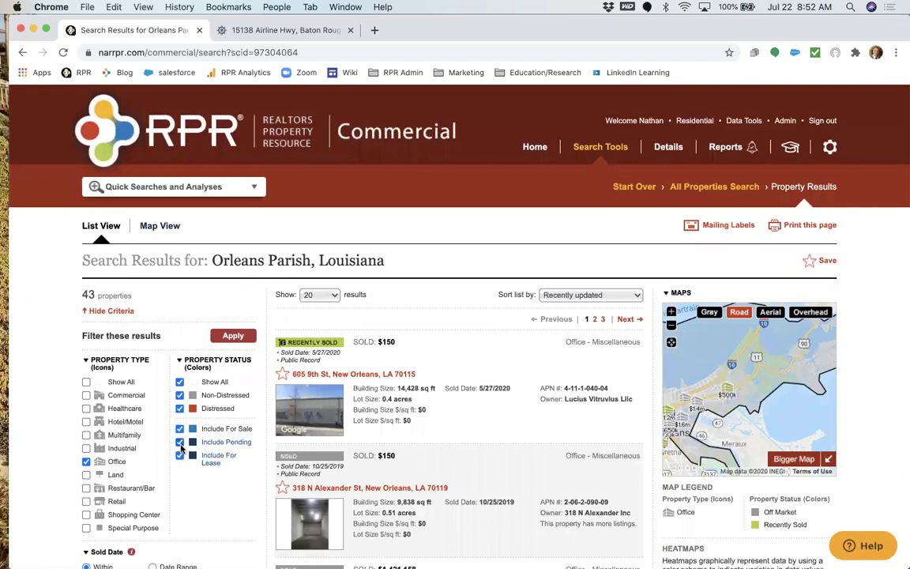
{"action": "scroll", "coordinate": [84, 257], "scroll_direction": "down", "scroll_amount": 3}
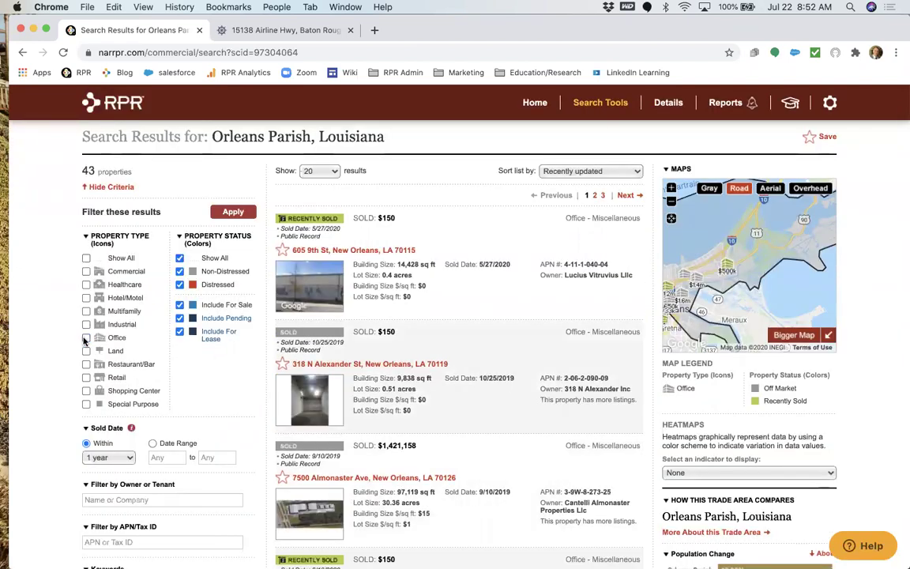
{"action": "left_click", "coordinate": [103, 456]}
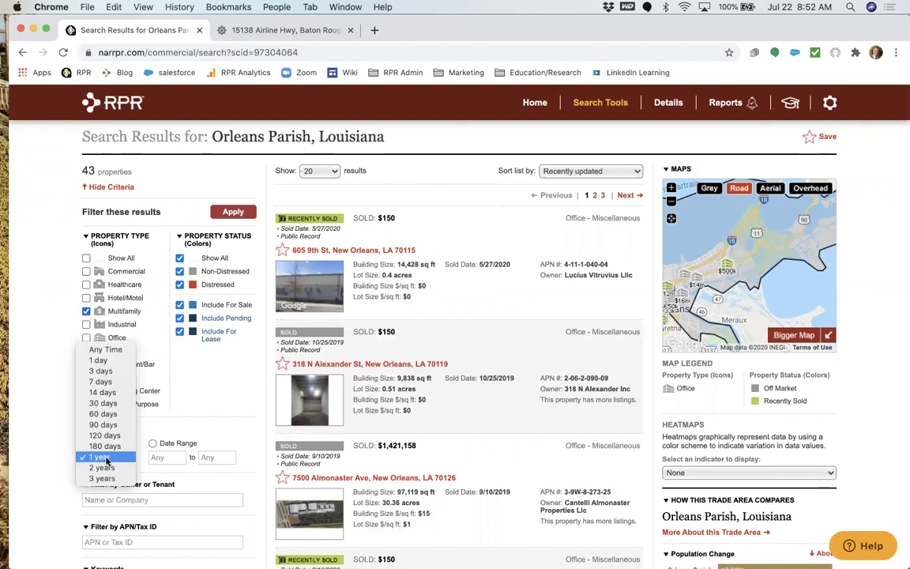
{"action": "left_click", "coordinate": [118, 350]}
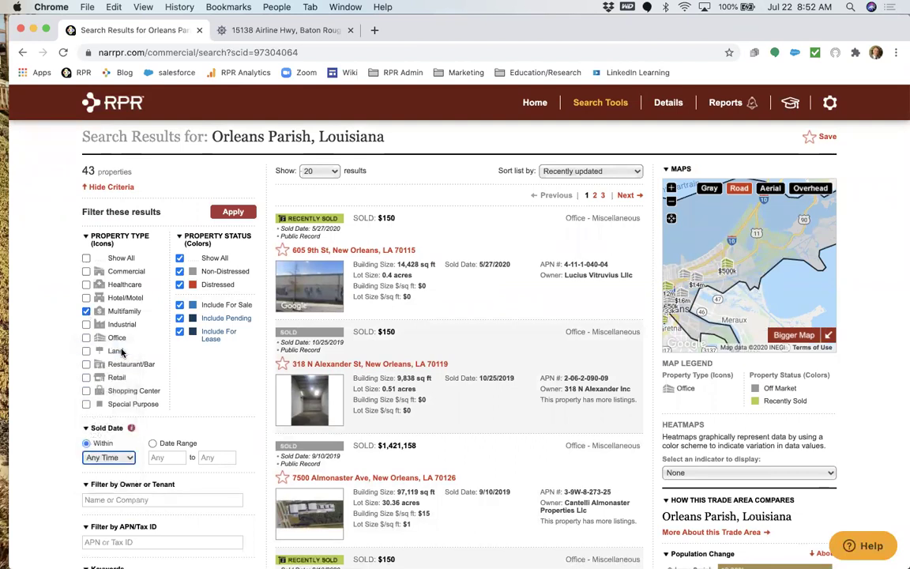
{"action": "left_click", "coordinate": [158, 457]}
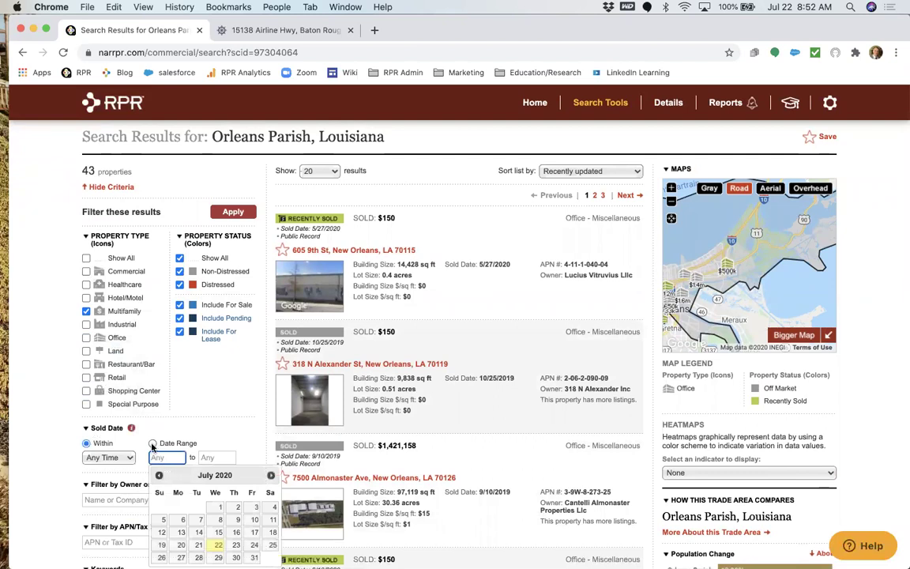
{"action": "left_click", "coordinate": [166, 457]}
Enter a sold-date range from 01/01/2010 to 12/31/2019.
{"action": "left_click", "coordinate": [171, 457]}
{"action": "type", "text": "01"}
{"action": "type", "text": "/01/2010"}
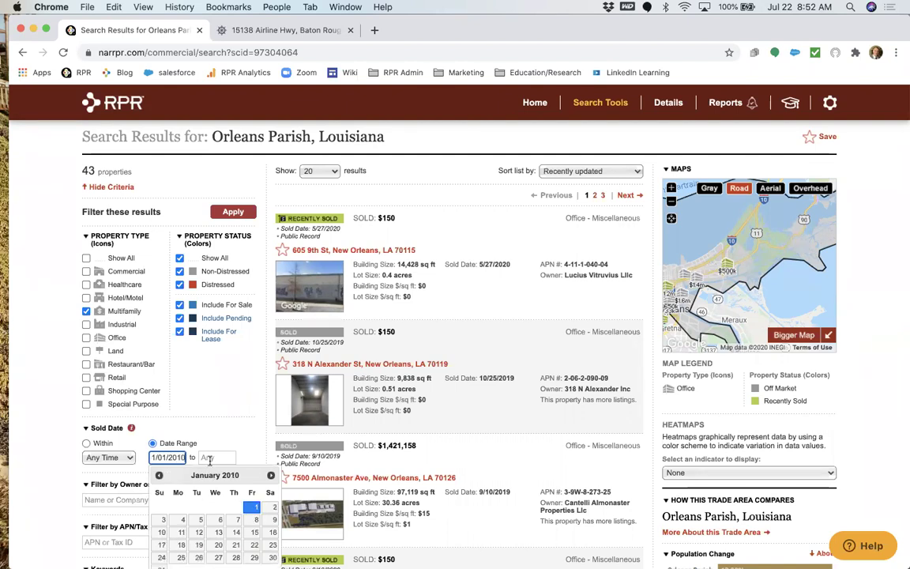
{"action": "left_click", "coordinate": [208, 457]}
{"action": "type", "text": "12/31/20"}
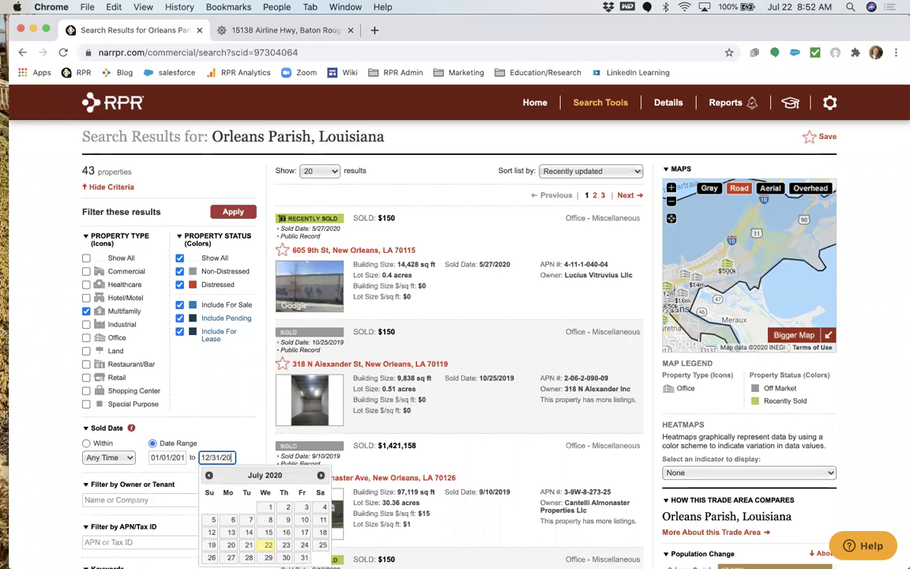
{"action": "type", "text": "19"}
{"action": "key", "text": "Tab"}
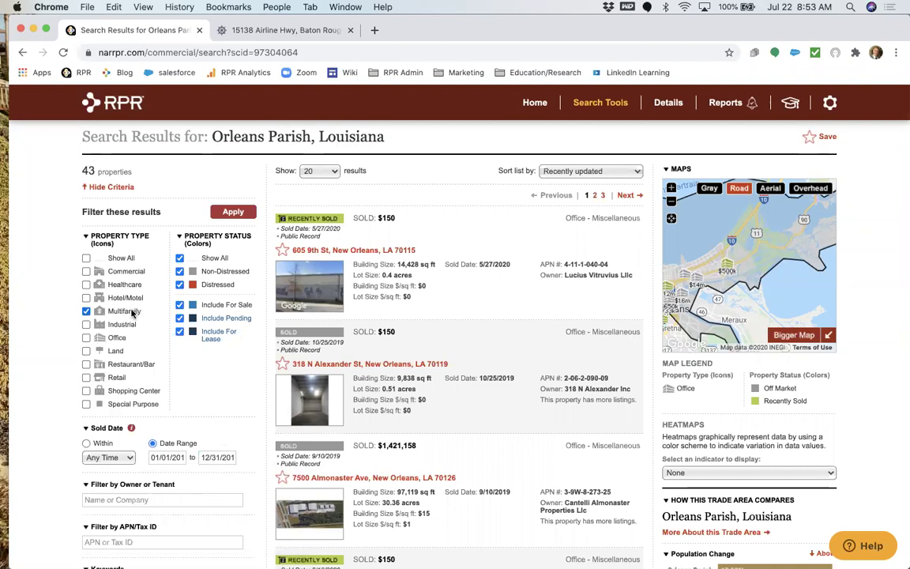
Apply the date range, returning 796 Multifamily properties with 2010 sales listed.
{"action": "scroll", "coordinate": [158, 379], "scroll_direction": "down", "scroll_amount": 5}
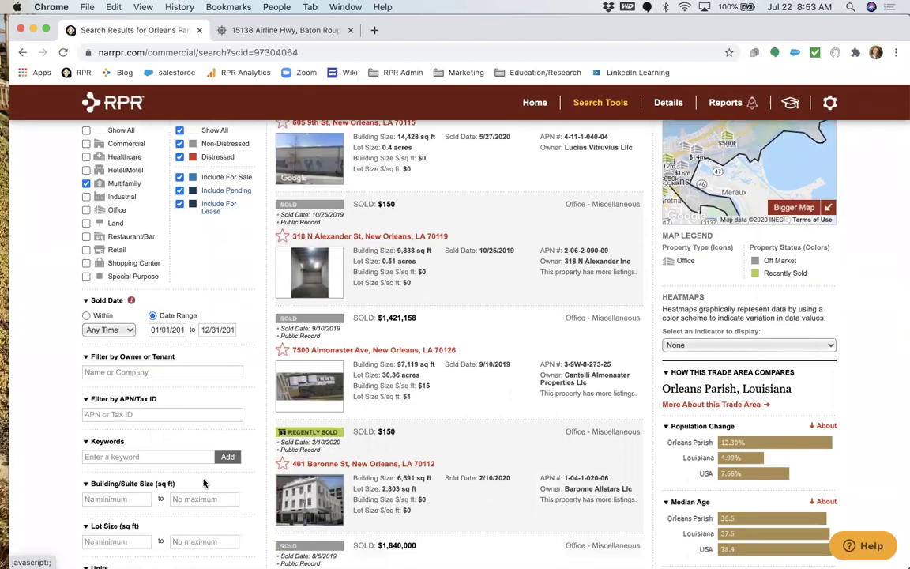
{"action": "scroll", "coordinate": [204, 482], "scroll_direction": "down", "scroll_amount": 2}
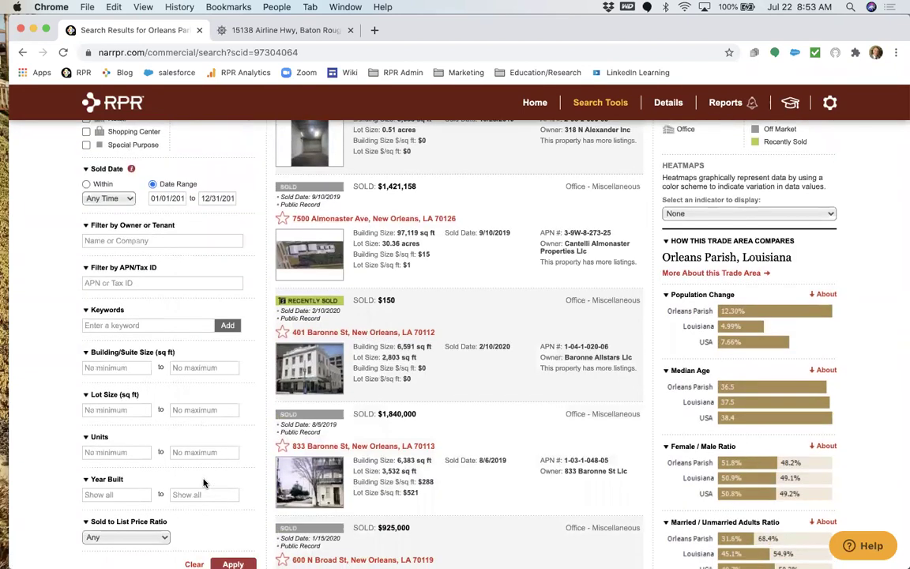
{"action": "scroll", "coordinate": [220, 465], "scroll_direction": "down", "scroll_amount": 2}
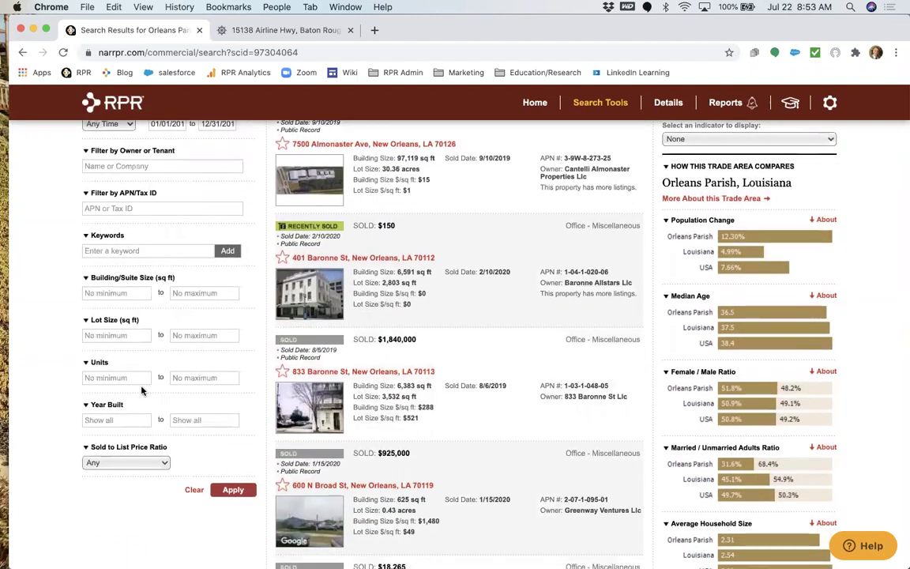
{"action": "left_click", "coordinate": [230, 492]}
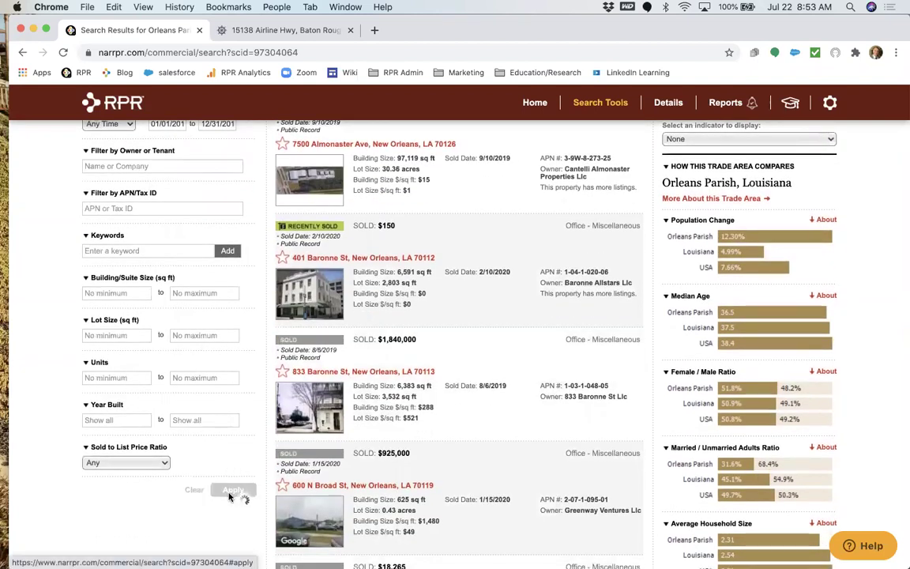
{"action": "scroll", "coordinate": [405, 428], "scroll_direction": "up", "scroll_amount": 6}
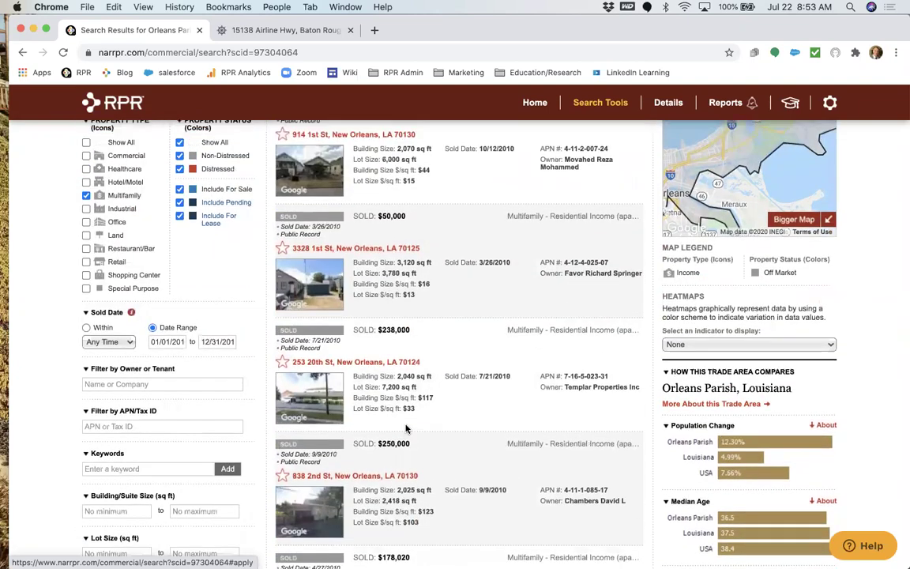
{"action": "scroll", "coordinate": [406, 428], "scroll_direction": "up", "scroll_amount": 2}
{"action": "scroll", "coordinate": [405, 428], "scroll_direction": "up", "scroll_amount": 2}
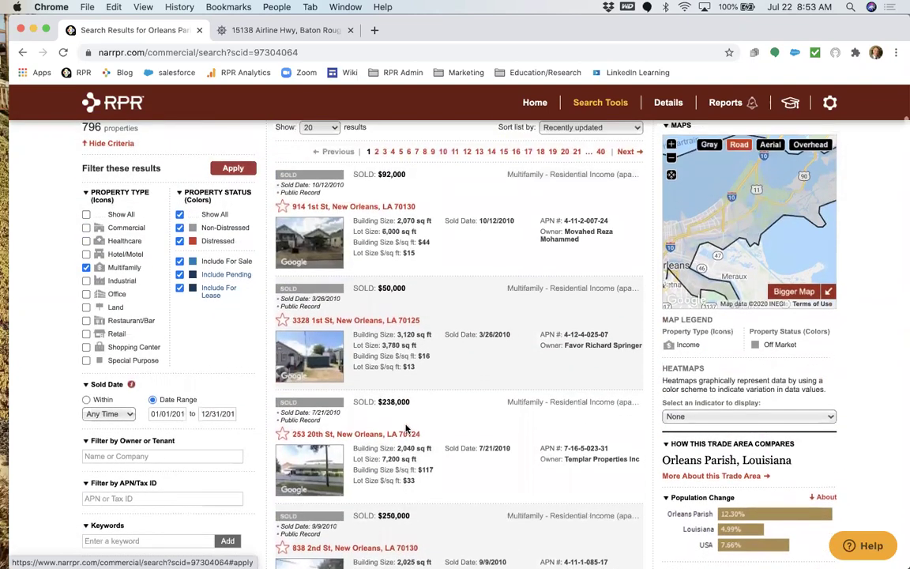
{"action": "scroll", "coordinate": [405, 428], "scroll_direction": "up", "scroll_amount": 2}
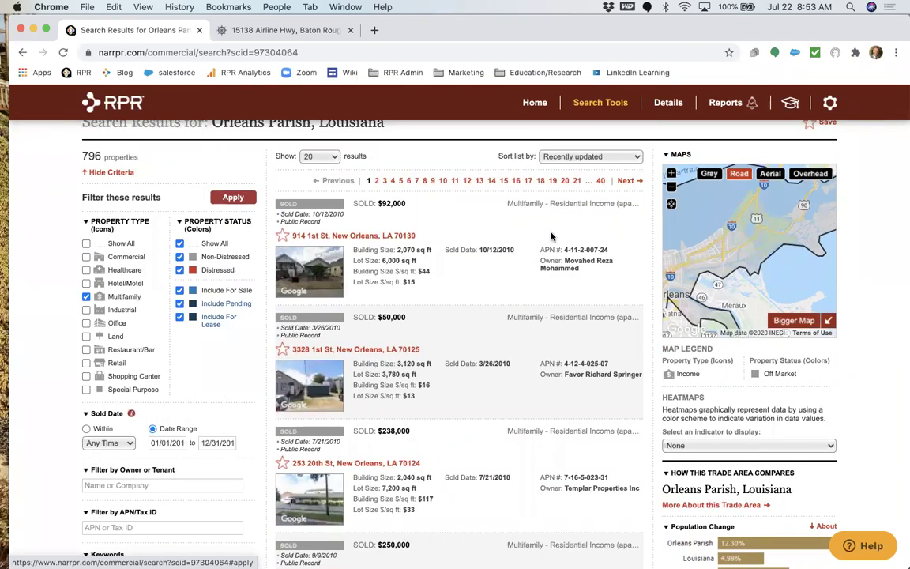
{"action": "scroll", "coordinate": [551, 236], "scroll_direction": "up", "scroll_amount": 2}
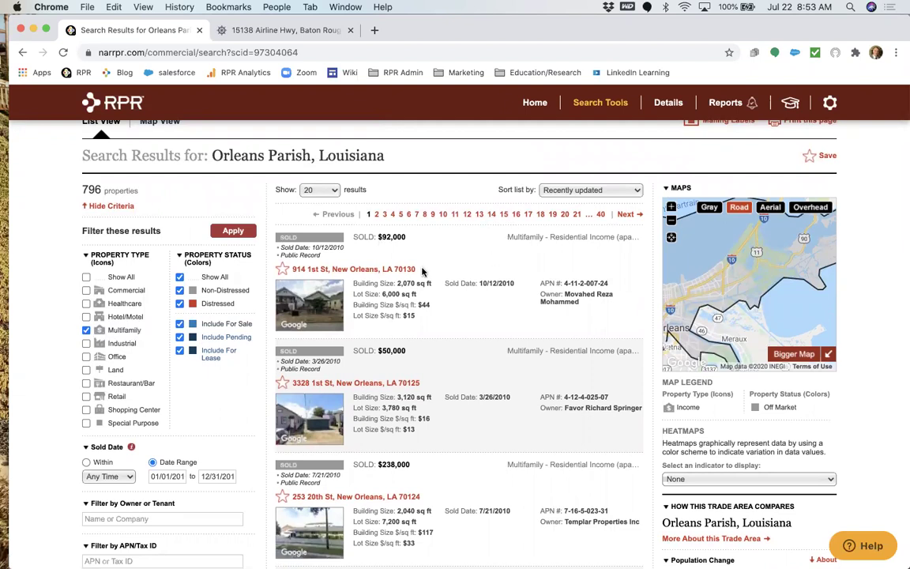
Enlarge the map, zoom in on New Orleans, and show the Opportunity Zones geography overlay.
{"action": "left_click", "coordinate": [784, 351]}
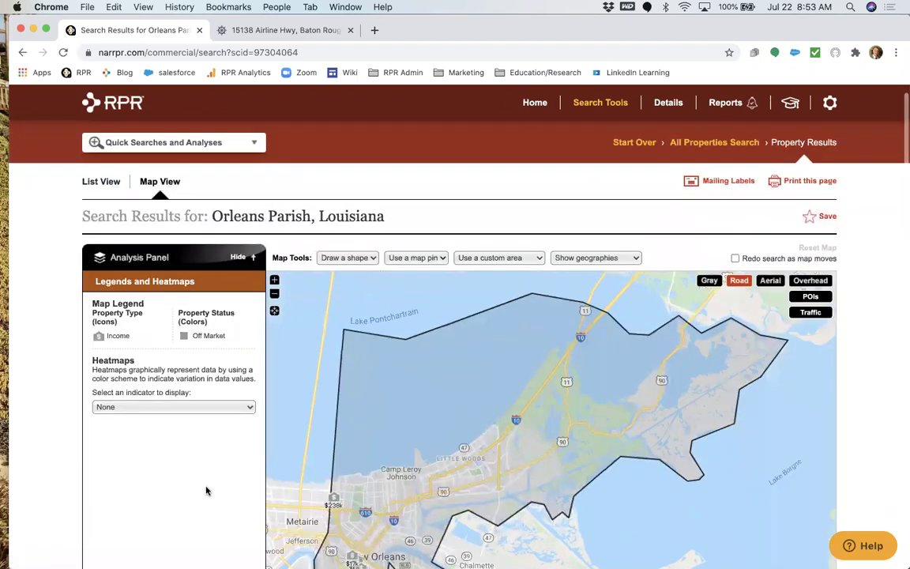
{"action": "scroll", "coordinate": [206, 482], "scroll_direction": "down", "scroll_amount": 2}
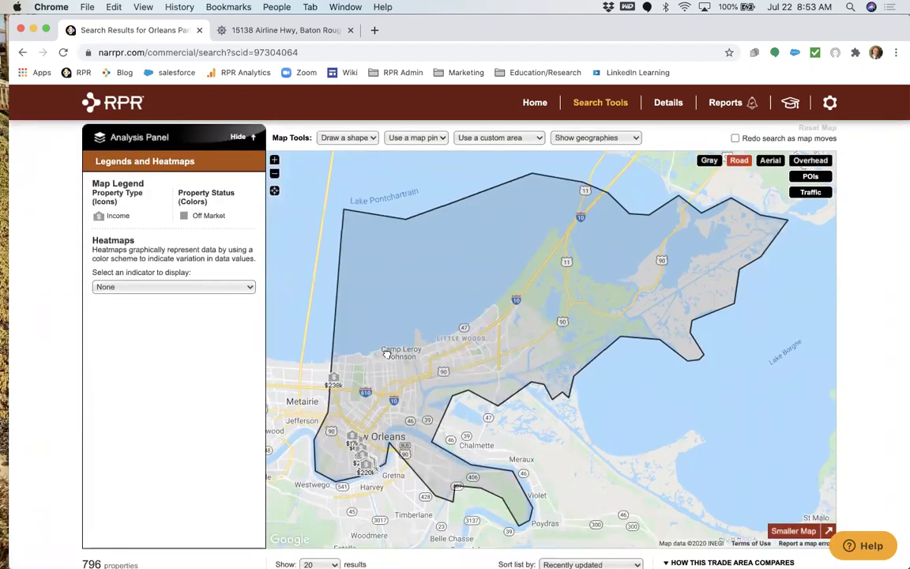
{"action": "left_click", "coordinate": [274, 160]}
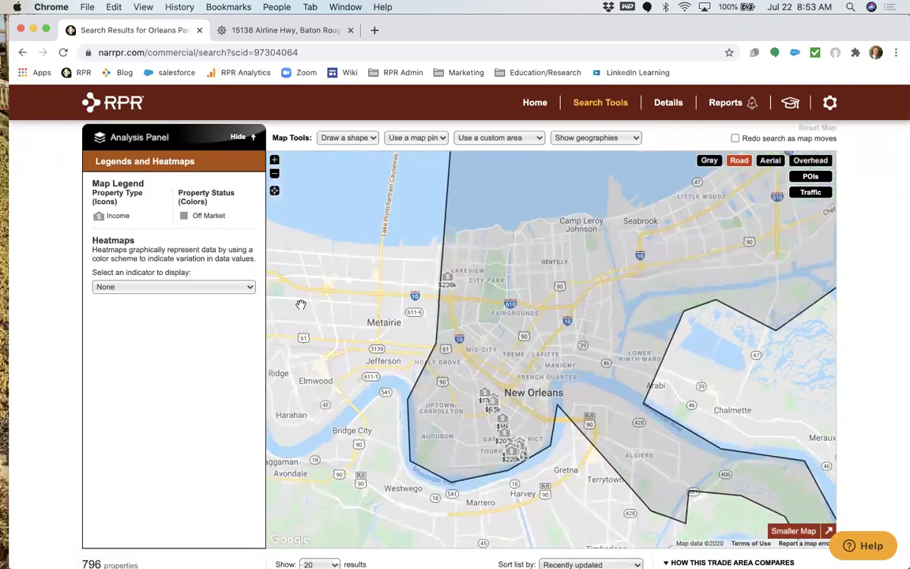
{"action": "scroll", "coordinate": [183, 333], "scroll_direction": "up", "scroll_amount": 1}
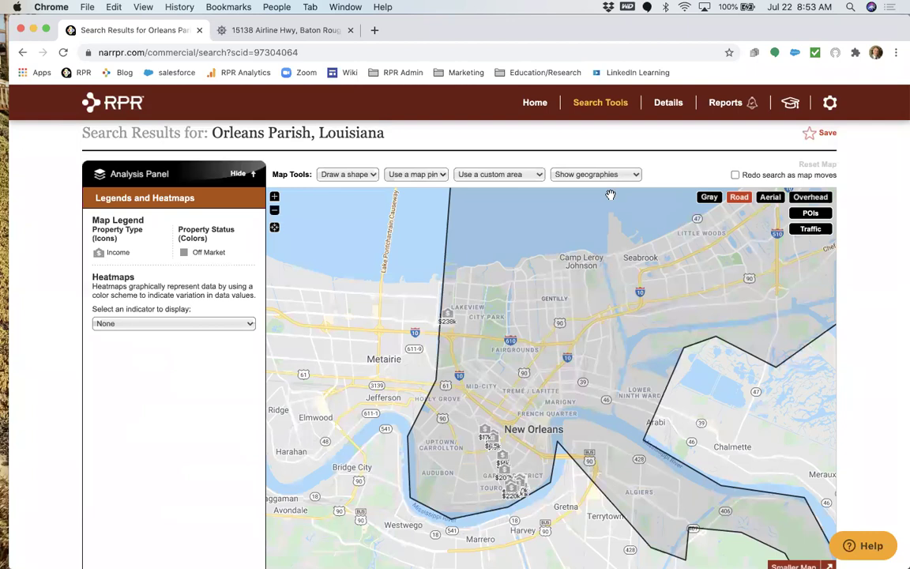
{"action": "left_click", "coordinate": [624, 175]}
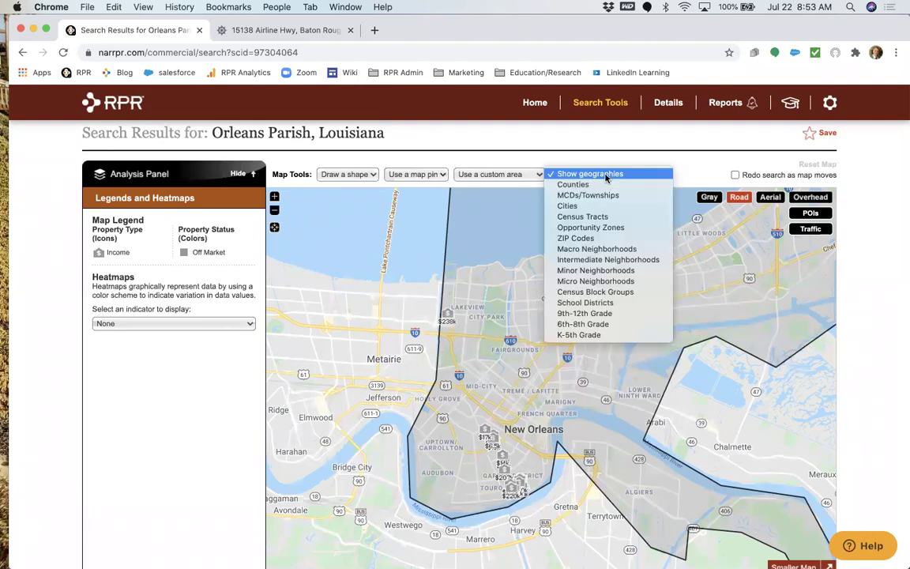
{"action": "left_click", "coordinate": [621, 226]}
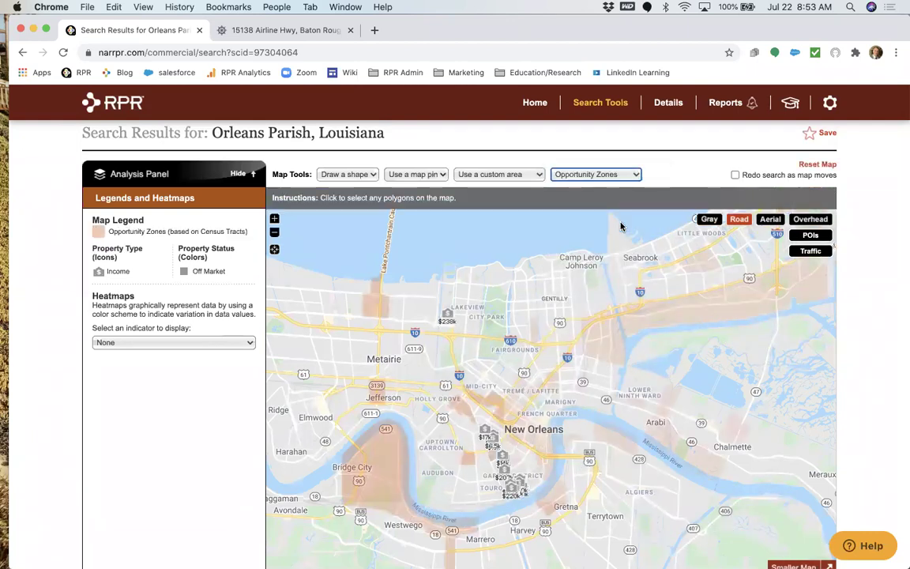
{"action": "left_click", "coordinate": [274, 219]}
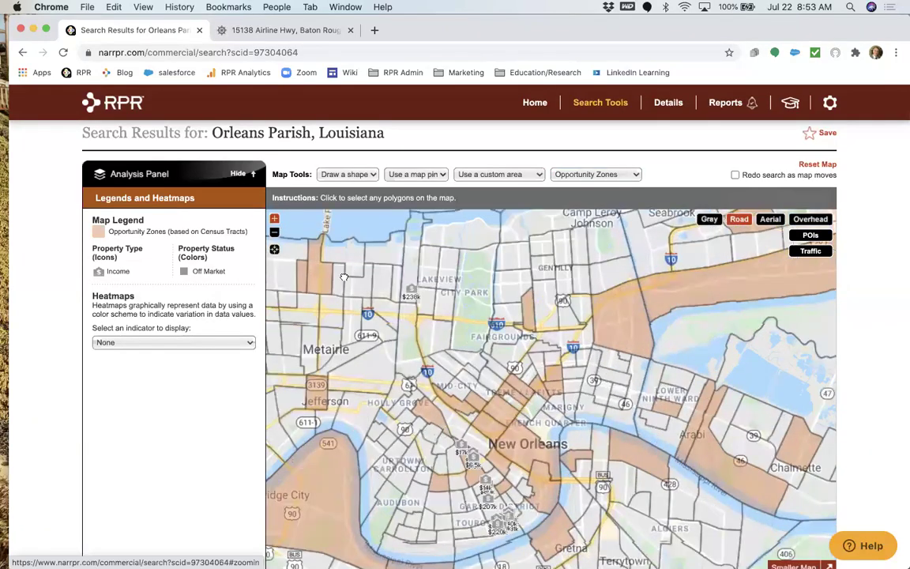
{"action": "left_click_drag", "start_coordinate": [508, 403], "coordinate": [531, 316]}
{"action": "left_click", "coordinate": [511, 444]}
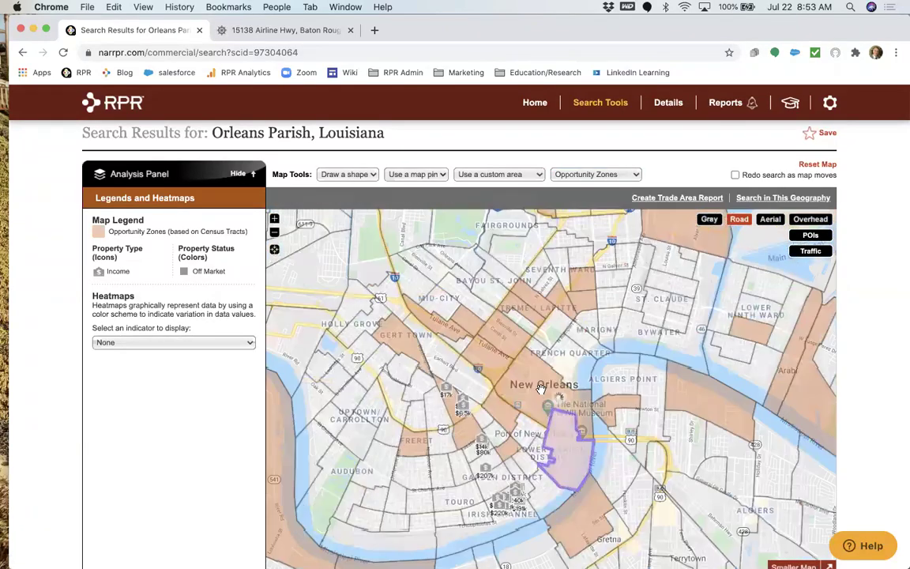
{"action": "left_click", "coordinate": [510, 375]}
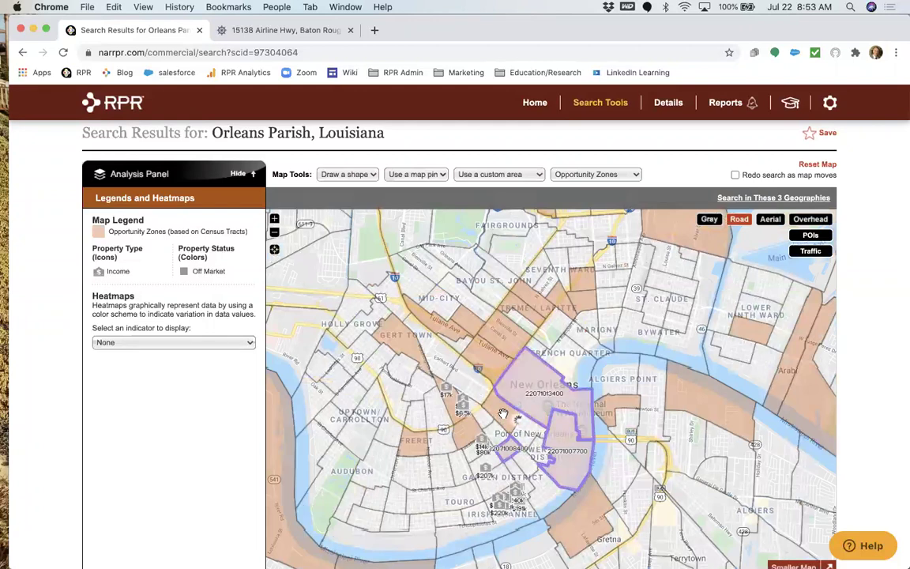
{"action": "left_click", "coordinate": [496, 365]}
{"action": "left_click", "coordinate": [468, 324]}
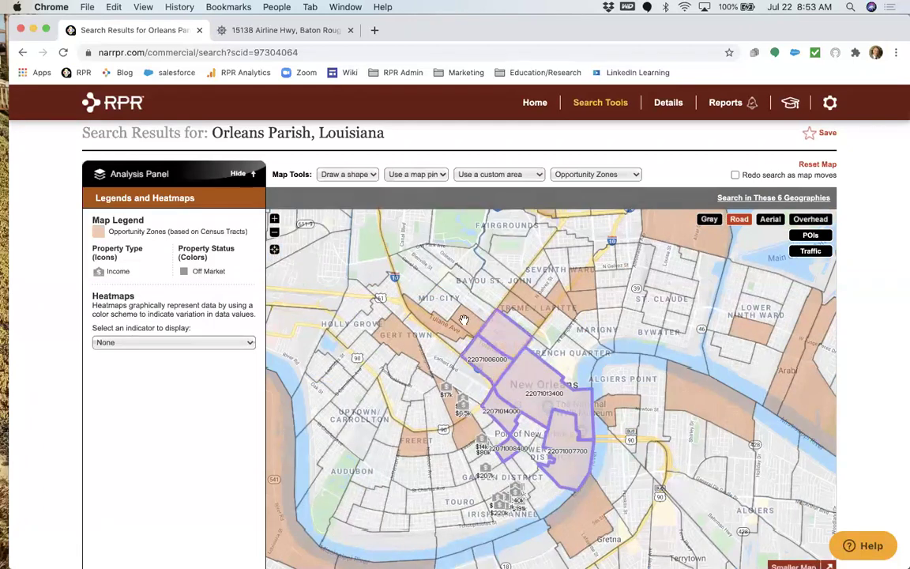
{"action": "left_click", "coordinate": [463, 320]}
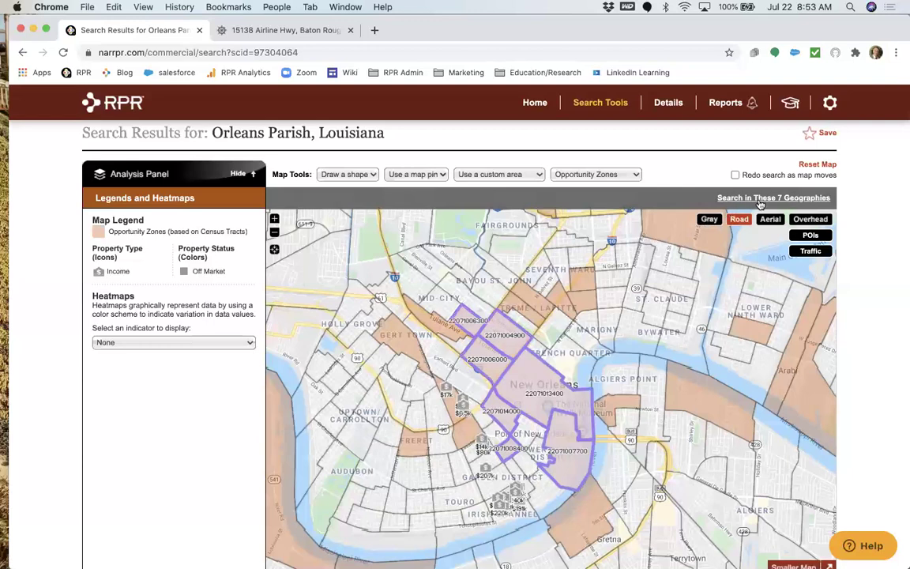
{"action": "left_click", "coordinate": [411, 312]}
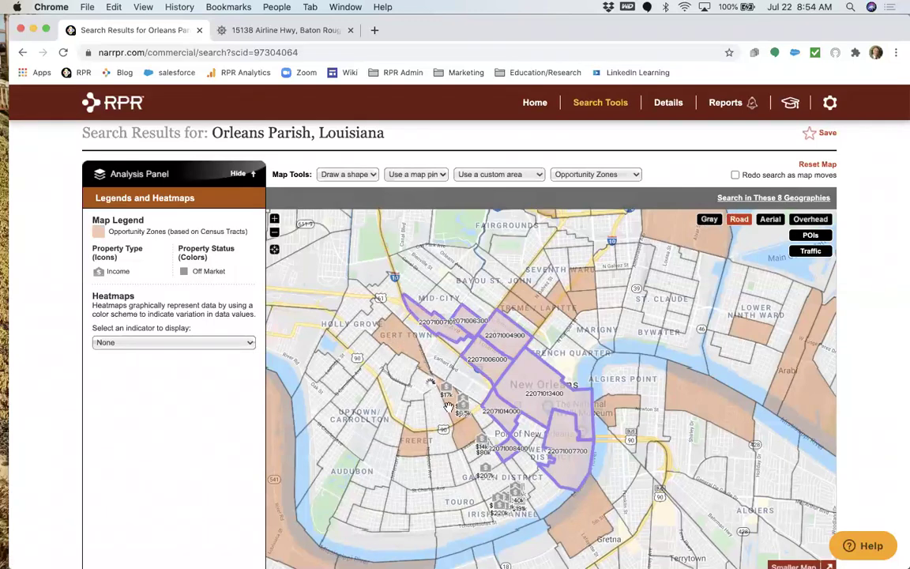
{"action": "left_click", "coordinate": [399, 365]}
{"action": "left_click", "coordinate": [450, 406]}
{"action": "left_click", "coordinate": [462, 428]}
{"action": "left_click", "coordinate": [412, 446]}
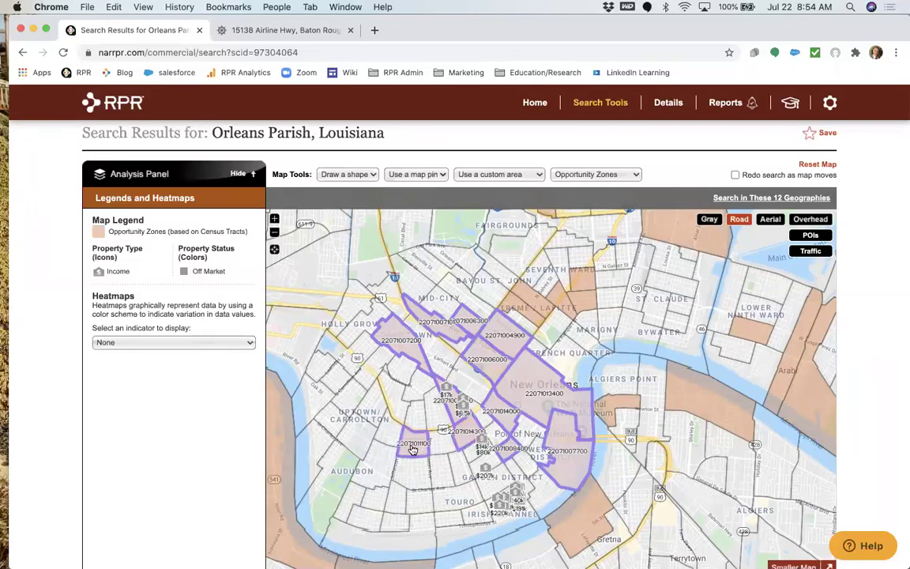
Search within the 12 selected geographies, leaving 43 Multifamily properties.
{"action": "left_click", "coordinate": [786, 197]}
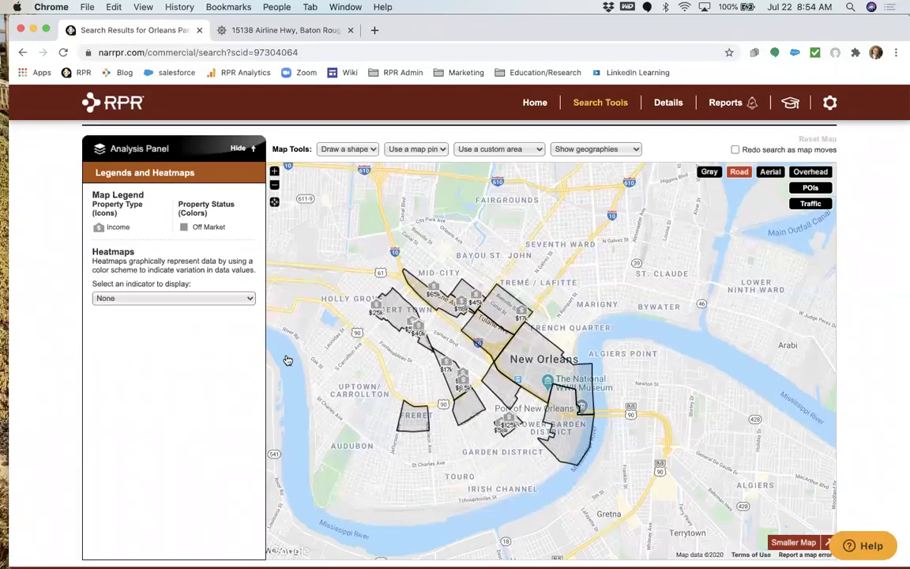
{"action": "scroll", "coordinate": [287, 359], "scroll_direction": "down", "scroll_amount": 3}
{"action": "scroll", "coordinate": [287, 360], "scroll_direction": "down", "scroll_amount": 6}
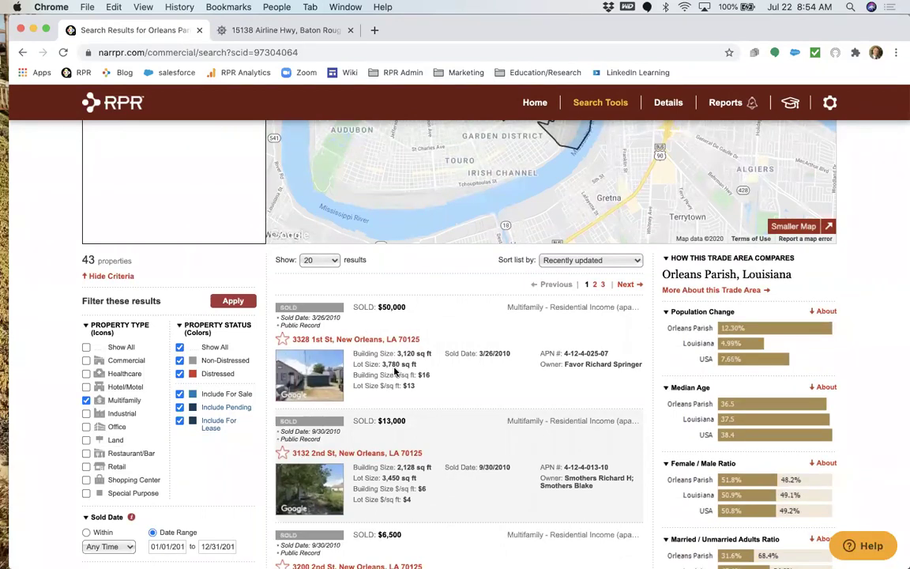
{"action": "scroll", "coordinate": [395, 371], "scroll_direction": "down", "scroll_amount": 2}
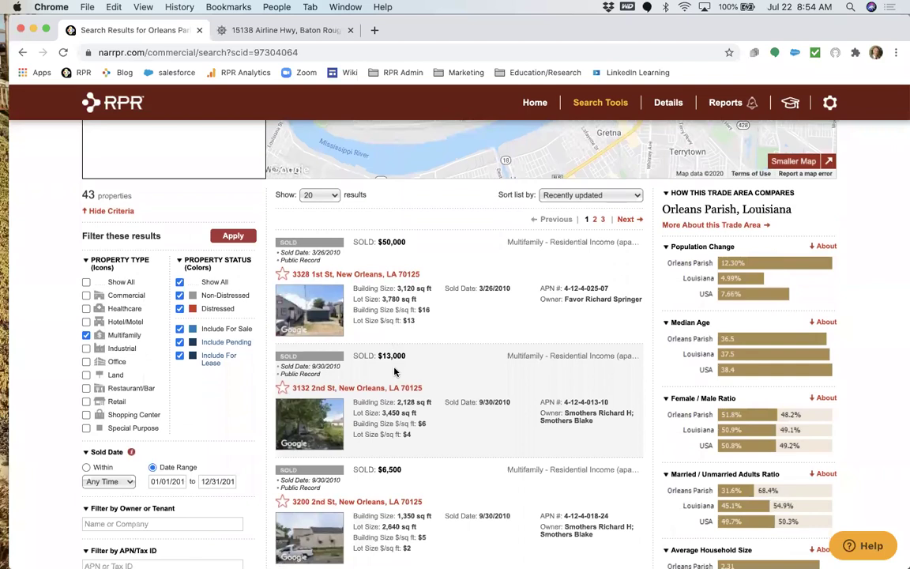
{"action": "scroll", "coordinate": [395, 371], "scroll_direction": "down", "scroll_amount": 3}
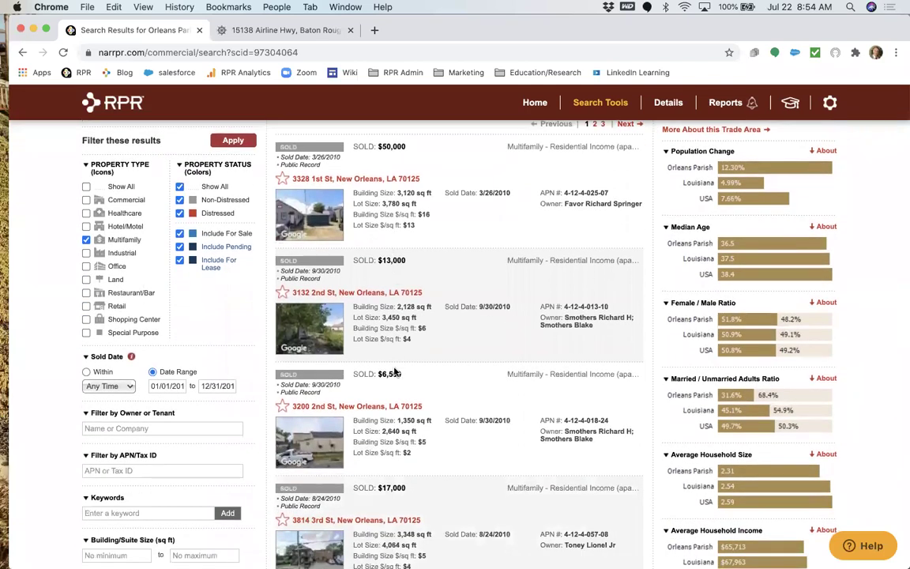
Apply an 8,000 sq ft minimum Building/Suite Size filter, which returns no results.
{"action": "scroll", "coordinate": [395, 373], "scroll_direction": "down", "scroll_amount": 5}
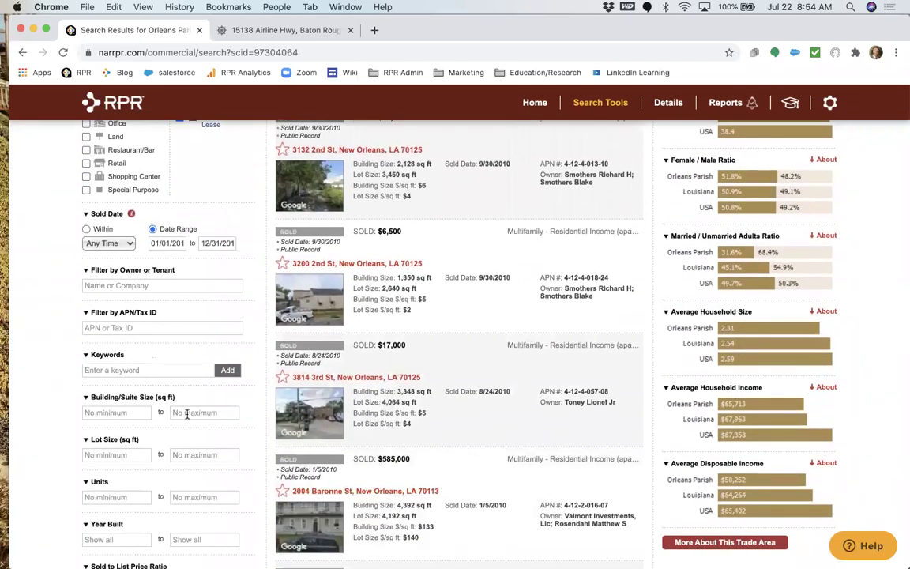
{"action": "left_click", "coordinate": [141, 411]}
{"action": "type", "text": "8,0"}
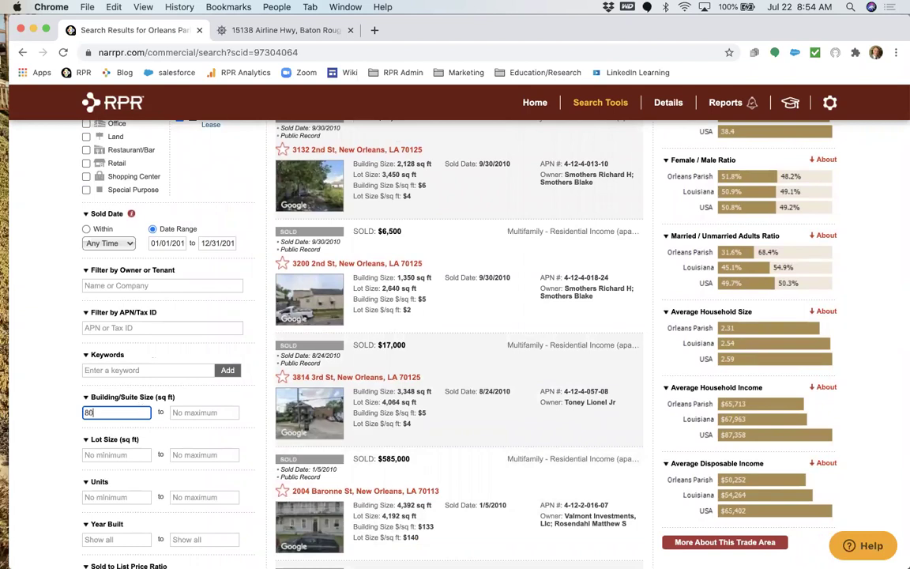
{"action": "type", "text": "00"}
{"action": "scroll", "coordinate": [237, 356], "scroll_direction": "down", "scroll_amount": 3}
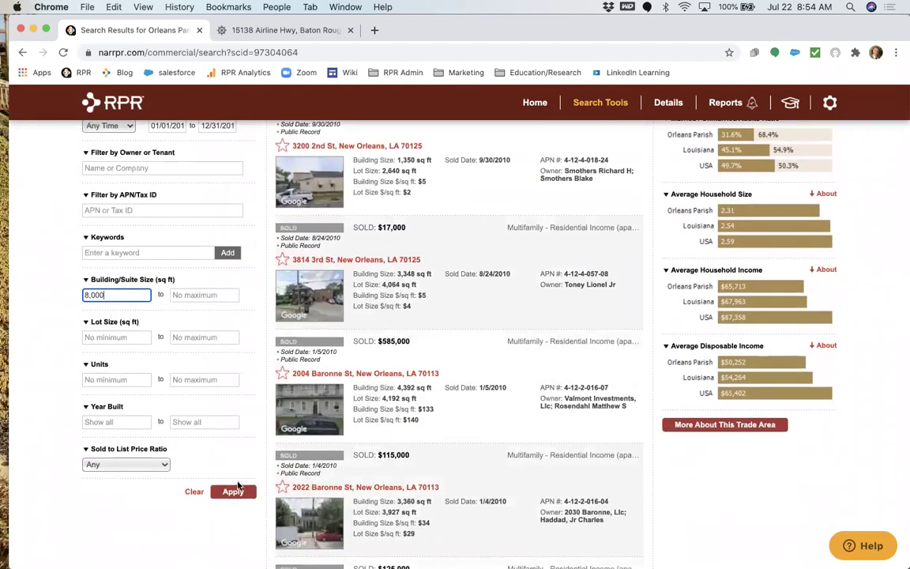
{"action": "left_click", "coordinate": [233, 491]}
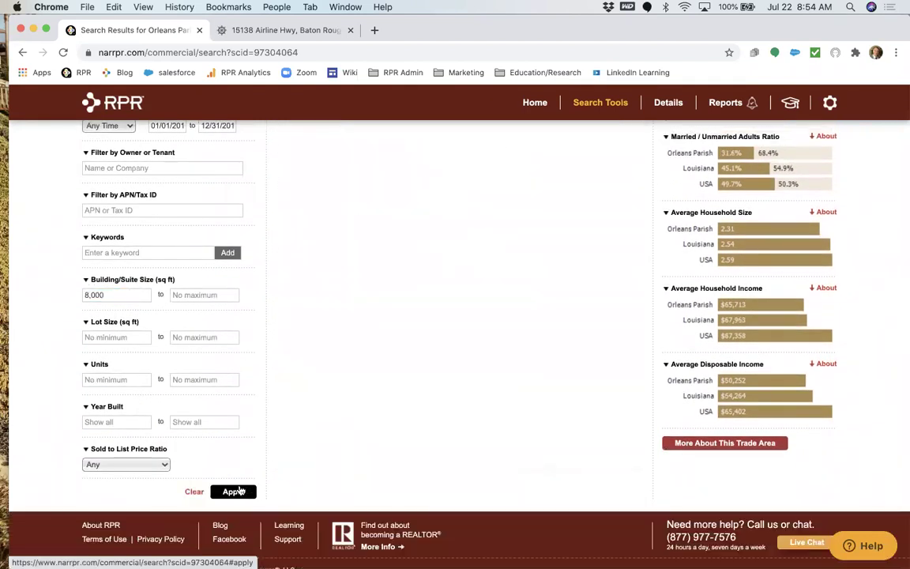
{"action": "scroll", "coordinate": [288, 435], "scroll_direction": "up", "scroll_amount": 3}
{"action": "scroll", "coordinate": [288, 434], "scroll_direction": "up", "scroll_amount": 5}
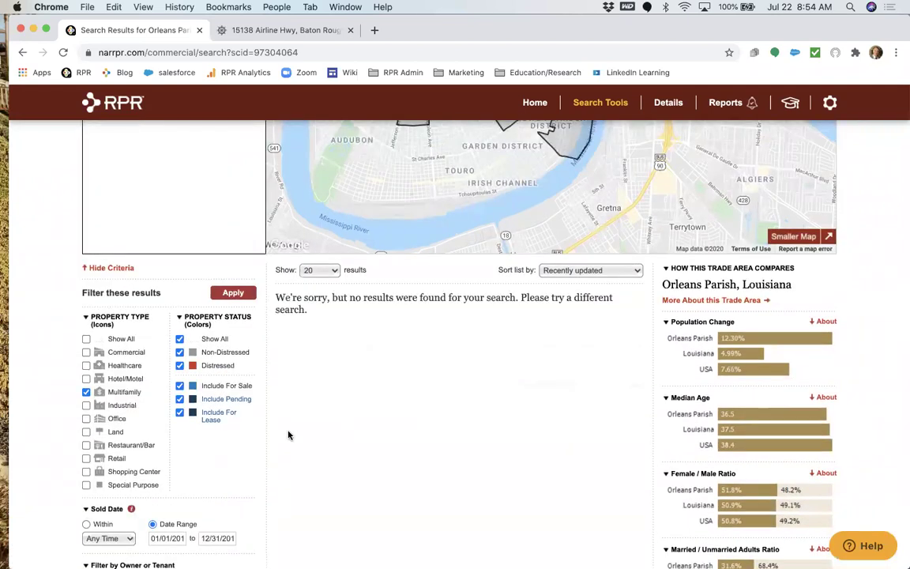
{"action": "scroll", "coordinate": [288, 436], "scroll_direction": "down", "scroll_amount": 7}
{"action": "double_click", "coordinate": [127, 332]}
{"action": "key", "text": "BackSpace"}
{"action": "type", "text": "40"}
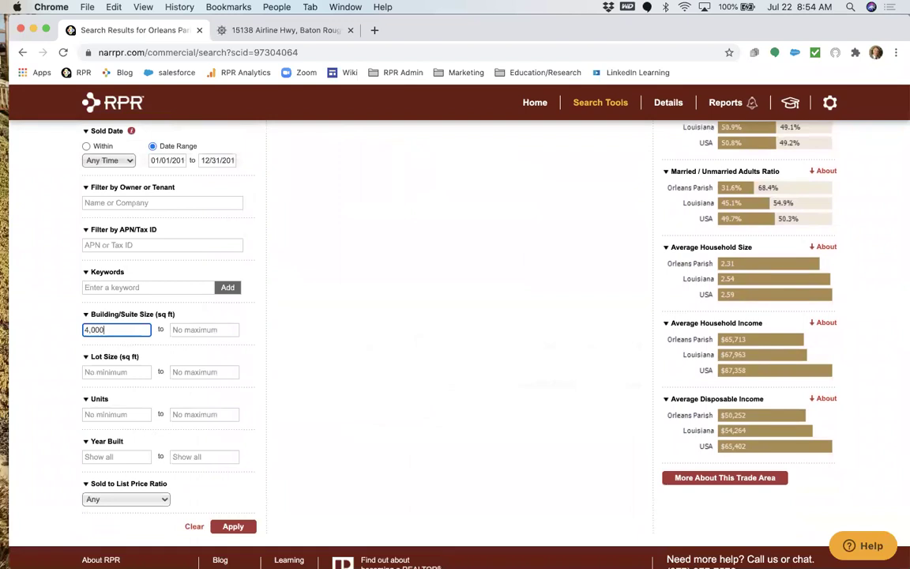
{"action": "left_click", "coordinate": [233, 526]}
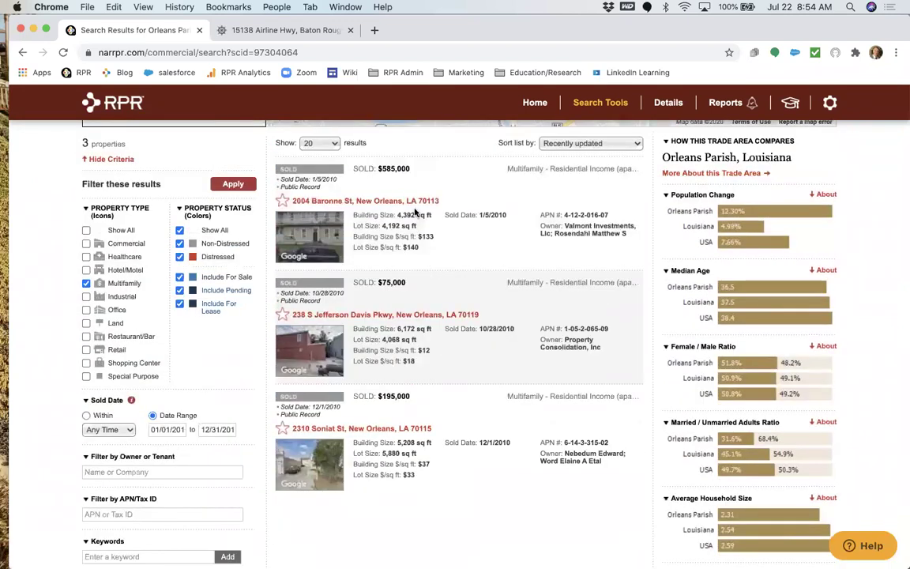
{"action": "left_click", "coordinate": [419, 202]}
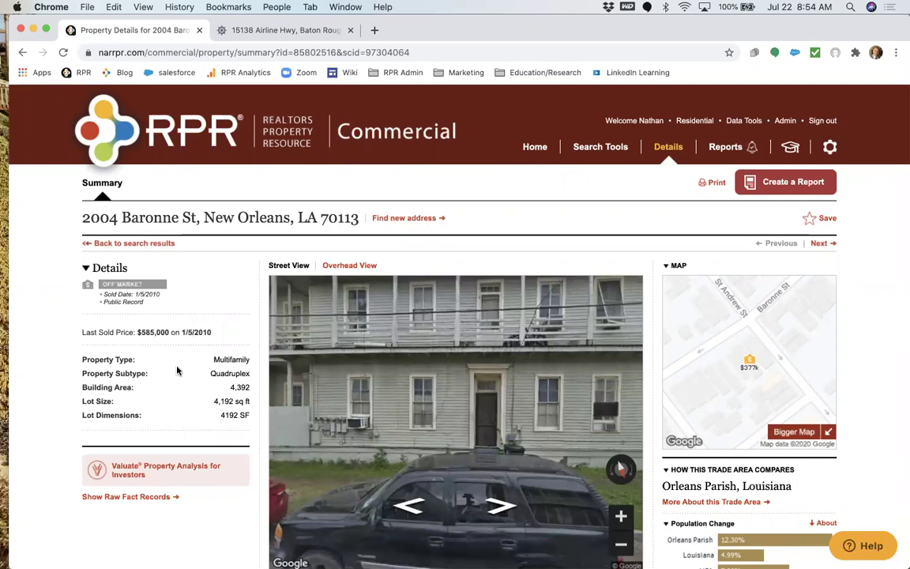
{"action": "scroll", "coordinate": [177, 370], "scroll_direction": "down", "scroll_amount": 4}
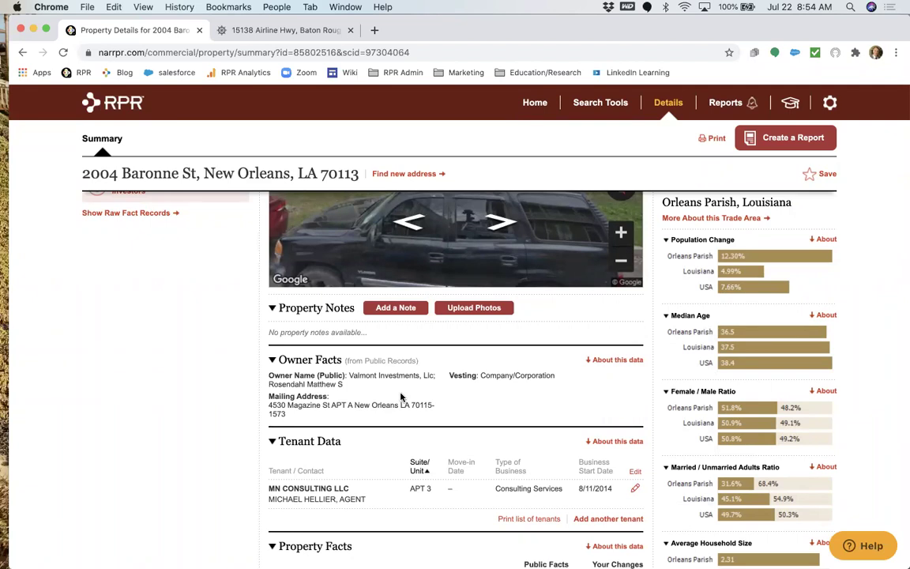
{"action": "scroll", "coordinate": [401, 397], "scroll_direction": "up", "scroll_amount": 4}
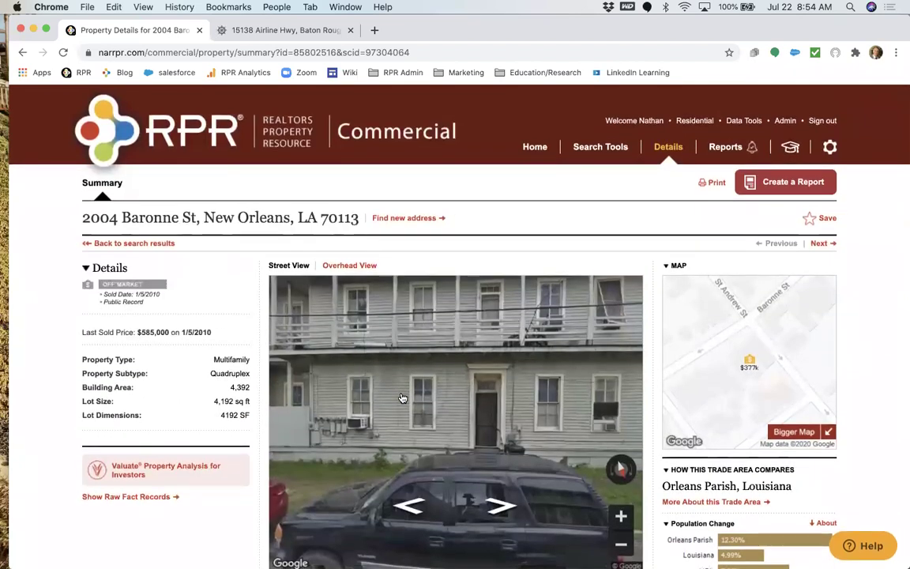
{"action": "left_click", "coordinate": [159, 243]}
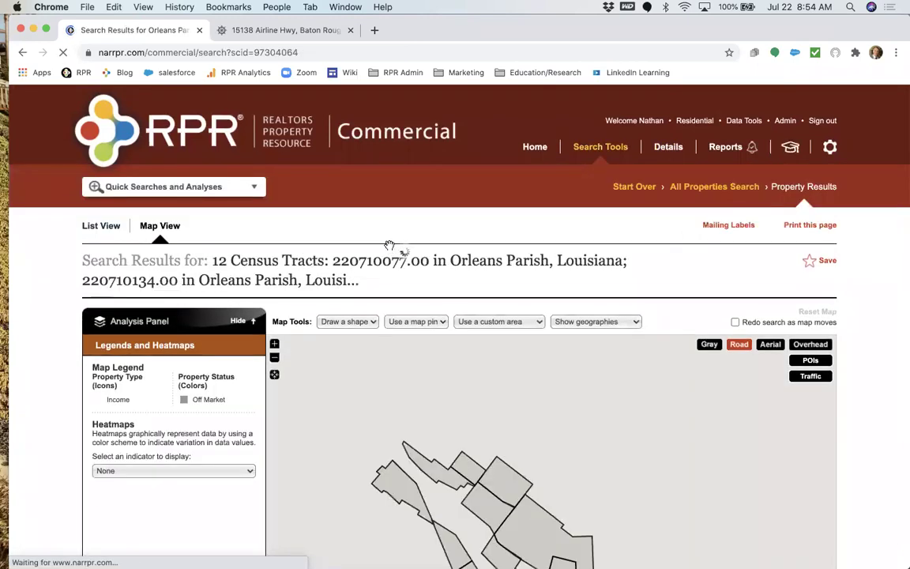
{"action": "scroll", "coordinate": [664, 345], "scroll_direction": "down", "scroll_amount": 3}
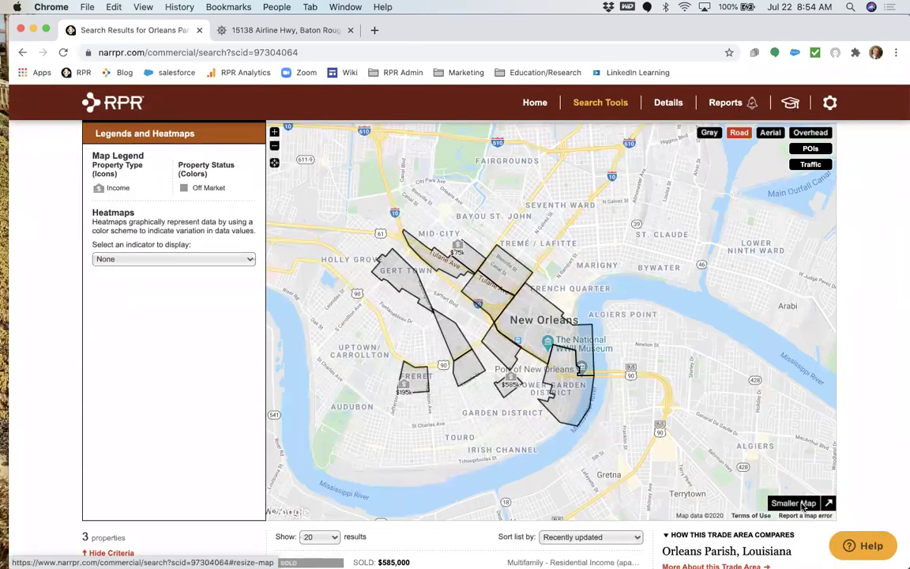
{"action": "left_click", "coordinate": [794, 503]}
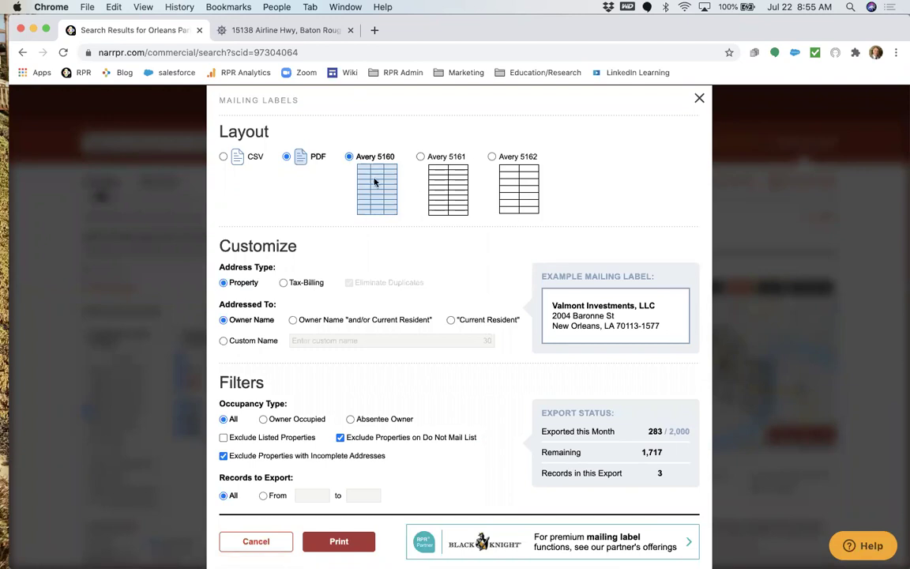
Export the 3 mailing labels in CSV format and open the downloaded Mailing Labels.csv.
{"action": "left_click", "coordinate": [223, 156]}
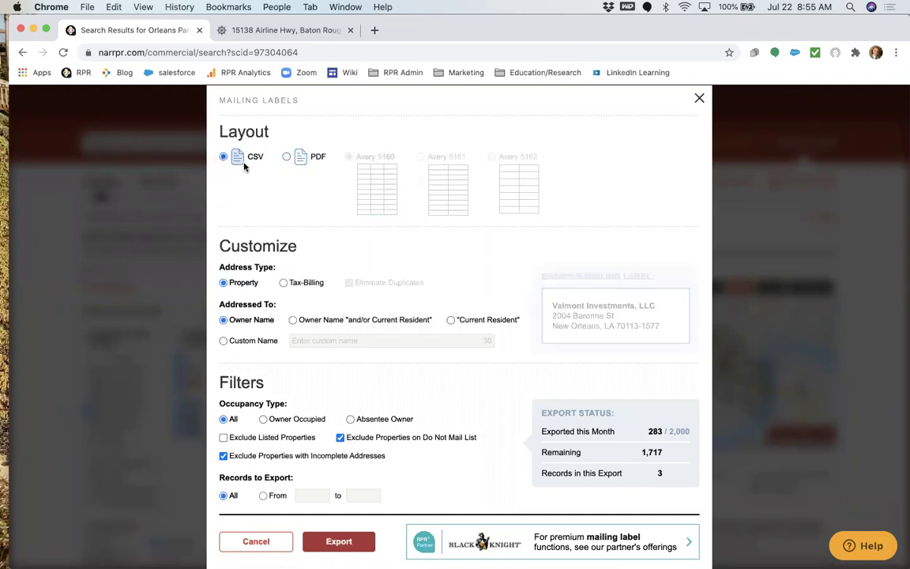
{"action": "scroll", "coordinate": [280, 220], "scroll_direction": "down", "scroll_amount": 2}
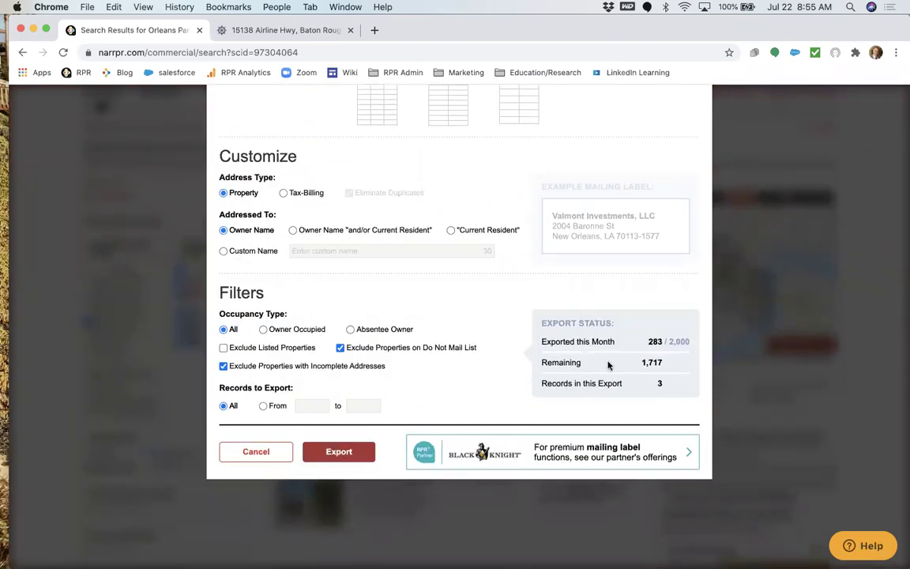
{"action": "left_click", "coordinate": [361, 452]}
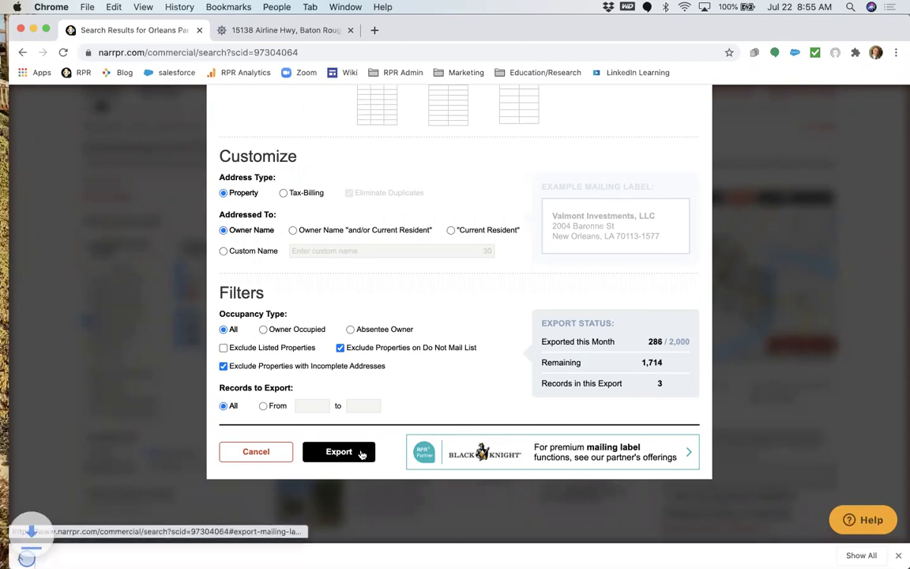
{"action": "left_click", "coordinate": [89, 554]}
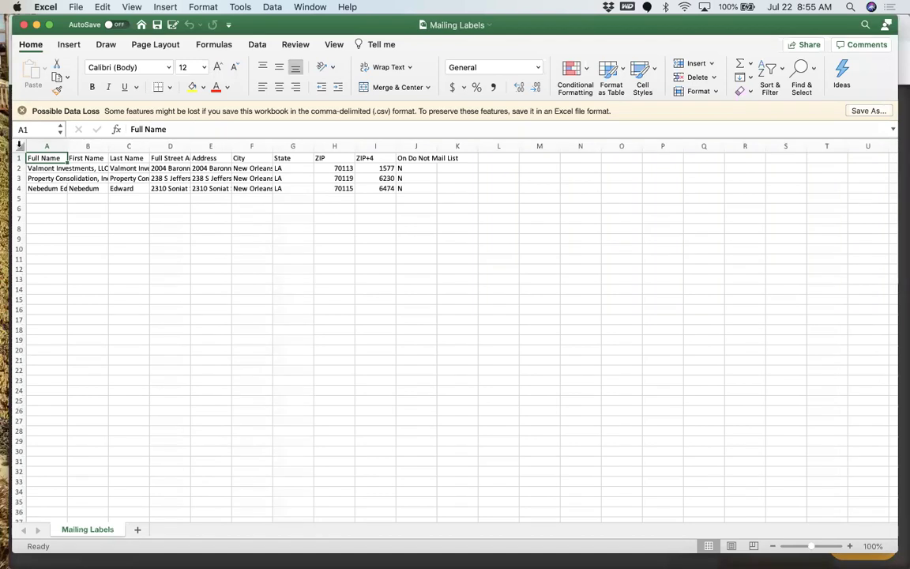
AutoFit every column on the sheet and check the full names in cells A2 to A4.
{"action": "left_click", "coordinate": [19, 145]}
{"action": "double_click", "coordinate": [67, 146]}
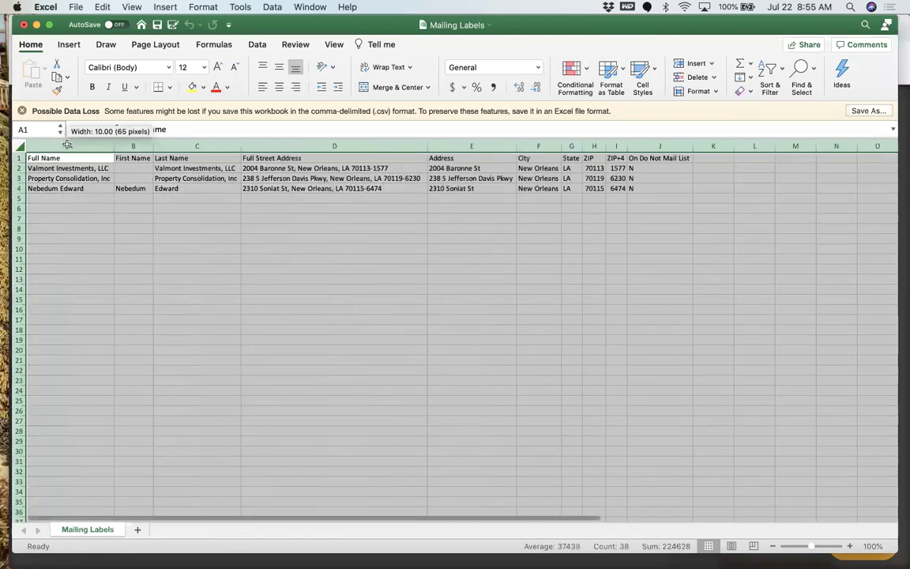
{"action": "left_click", "coordinate": [103, 171]}
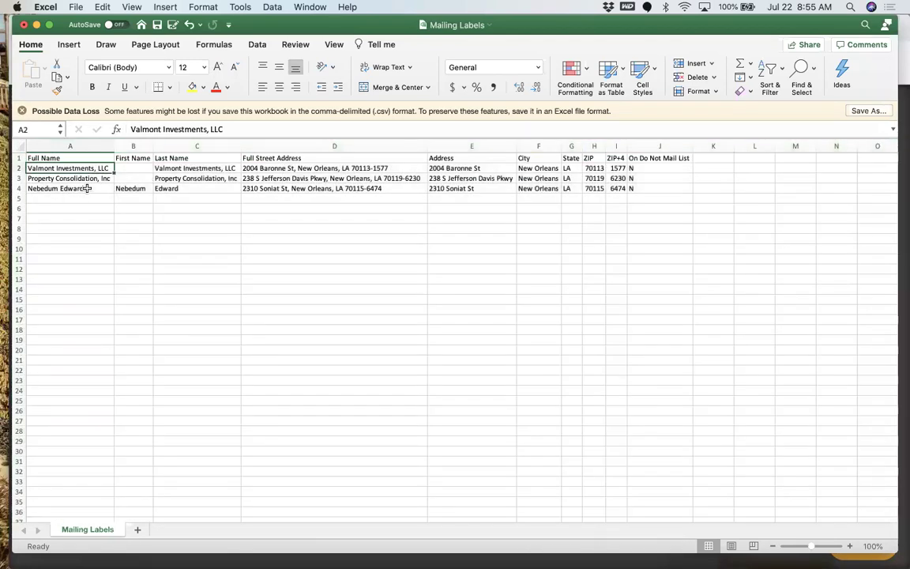
{"action": "left_click", "coordinate": [69, 188]}
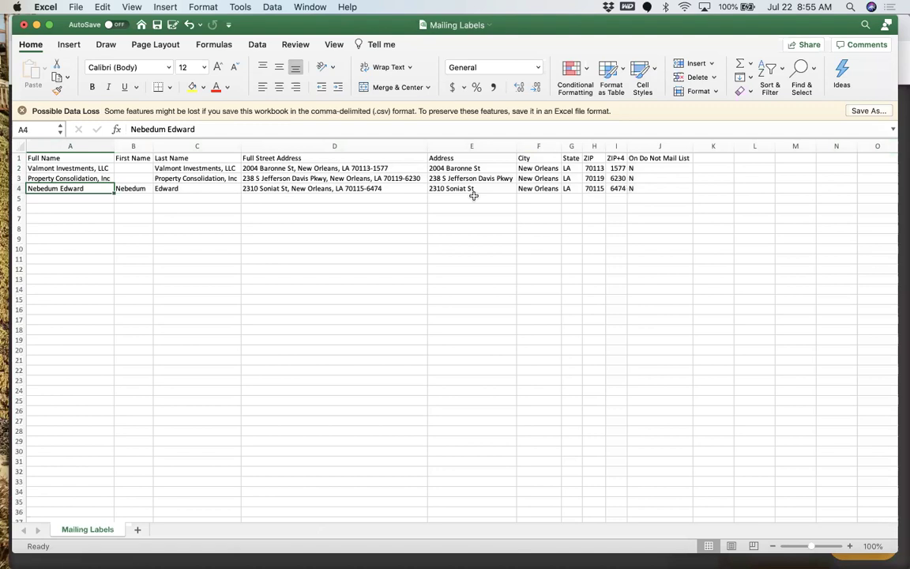
{"action": "left_click", "coordinate": [83, 168]}
{"action": "key", "text": "Down"}
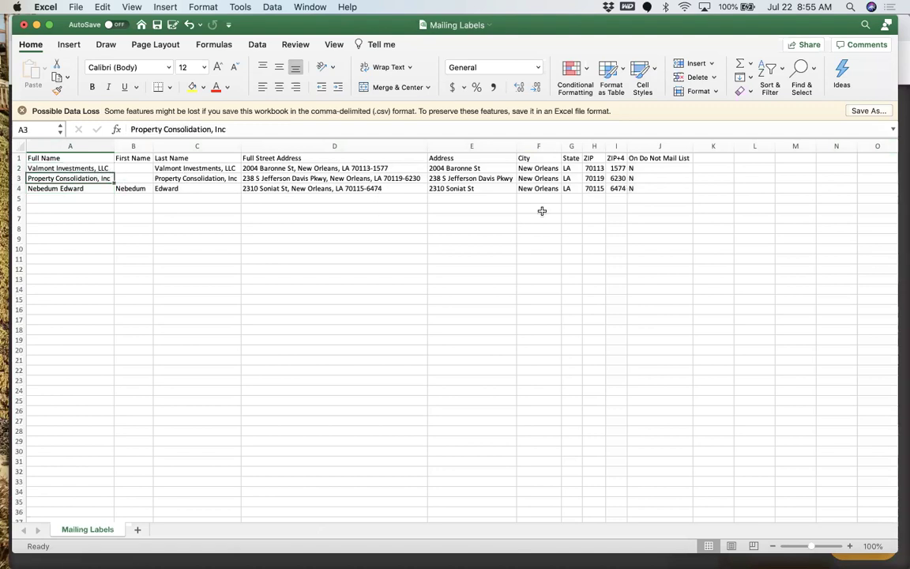
Inspect the empty columns K, L, M and N.
{"action": "left_click", "coordinate": [711, 146]}
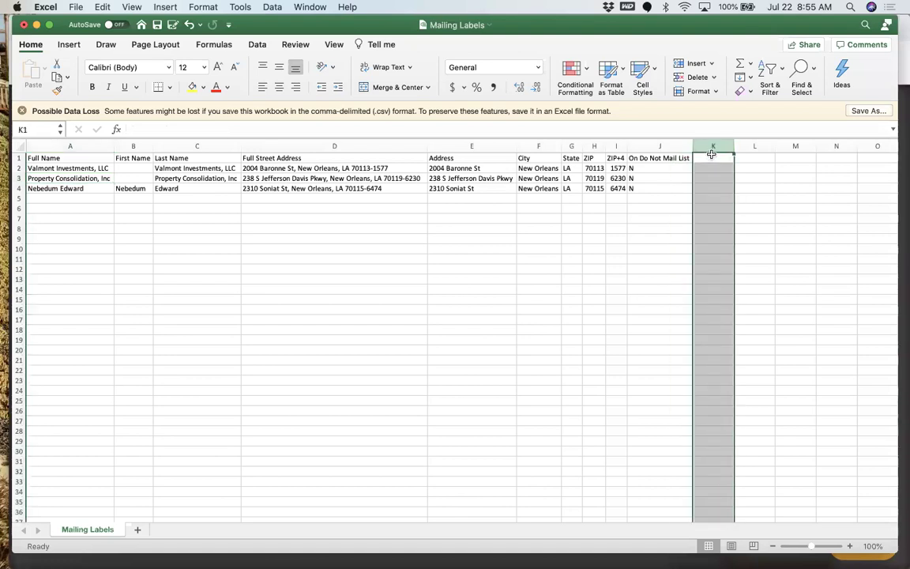
{"action": "left_click", "coordinate": [755, 147]}
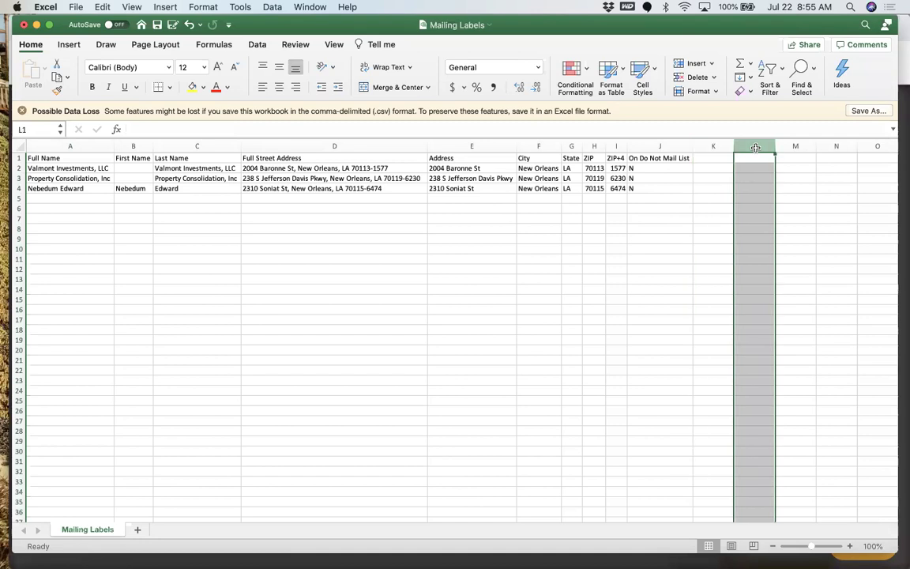
{"action": "left_click", "coordinate": [803, 147]}
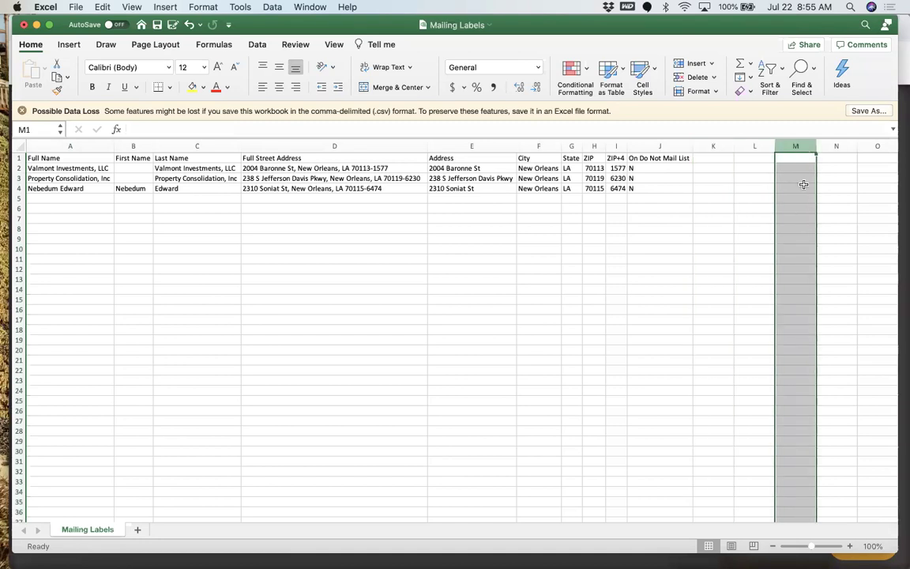
{"action": "left_click", "coordinate": [837, 146]}
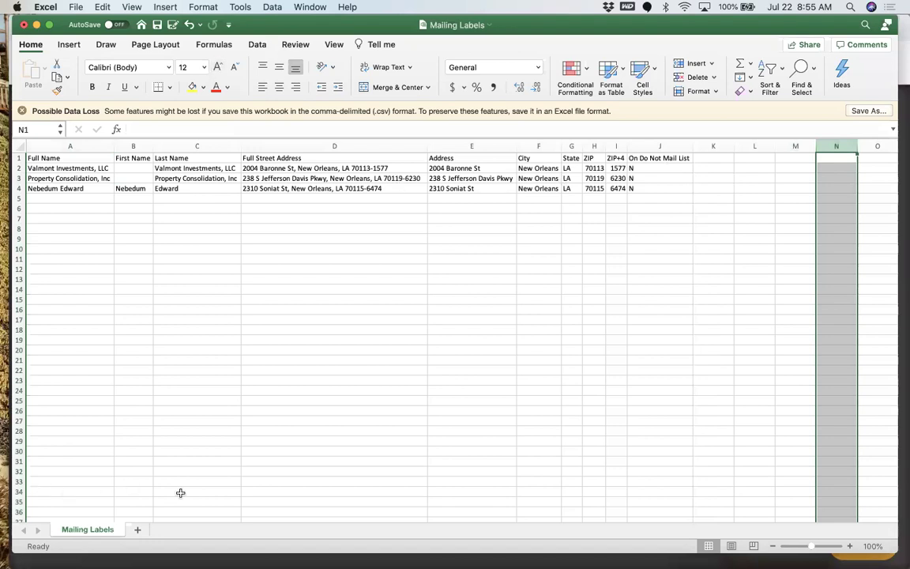
{"action": "scroll", "coordinate": [181, 496], "scroll_direction": "up", "scroll_amount": 1}
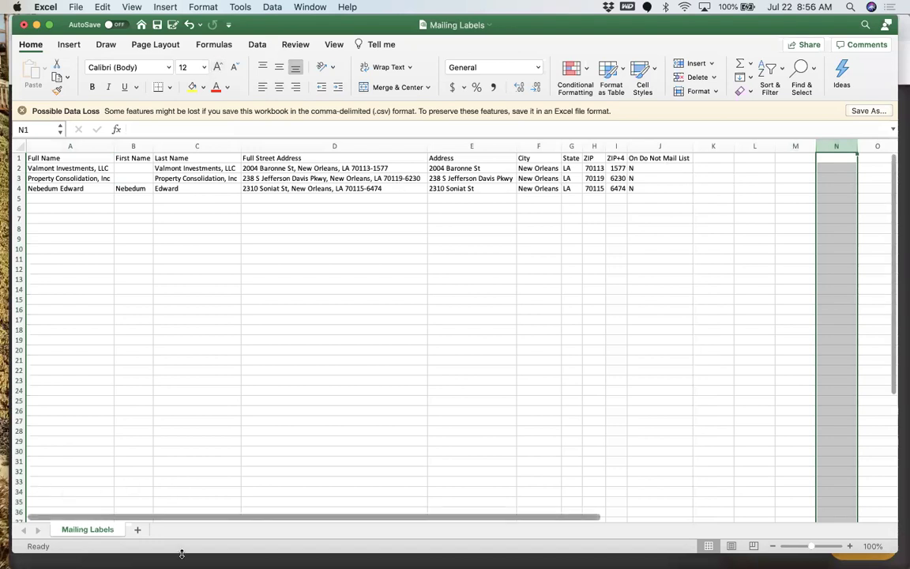
Resize the Excel window, then close Mailing Labels.csv without saving.
{"action": "key", "text": "ctrl+alt+Up"}
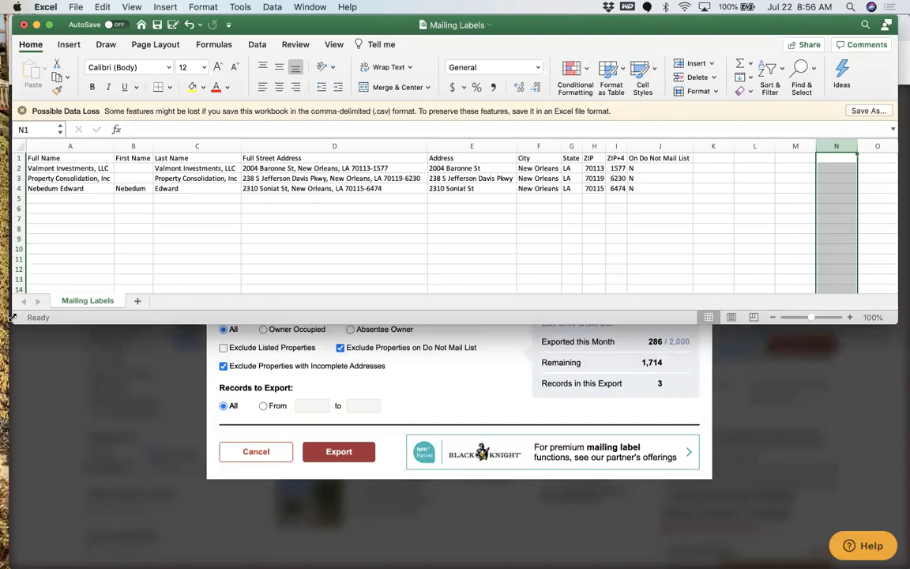
{"action": "left_click_drag", "start_coordinate": [4, 317], "coordinate": [3, 316]}
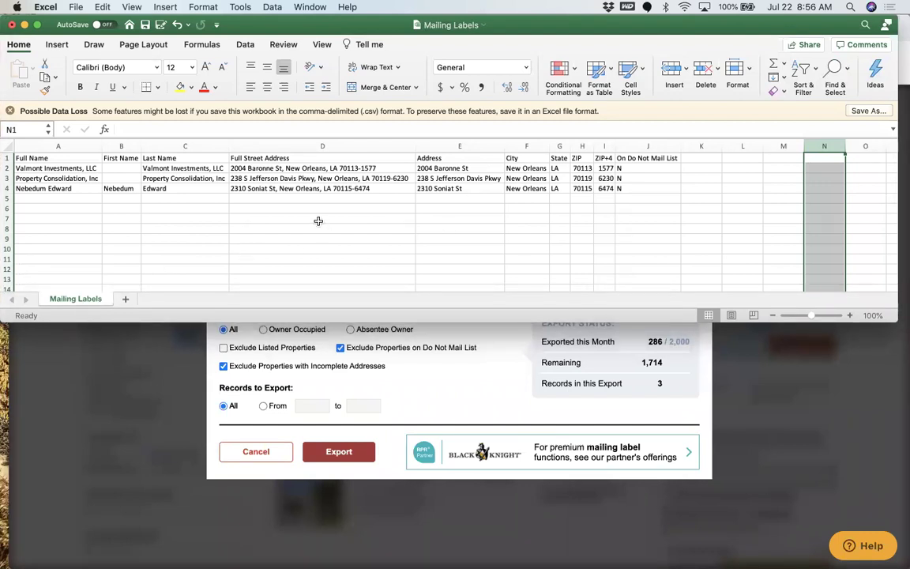
{"action": "left_click", "coordinate": [12, 26]}
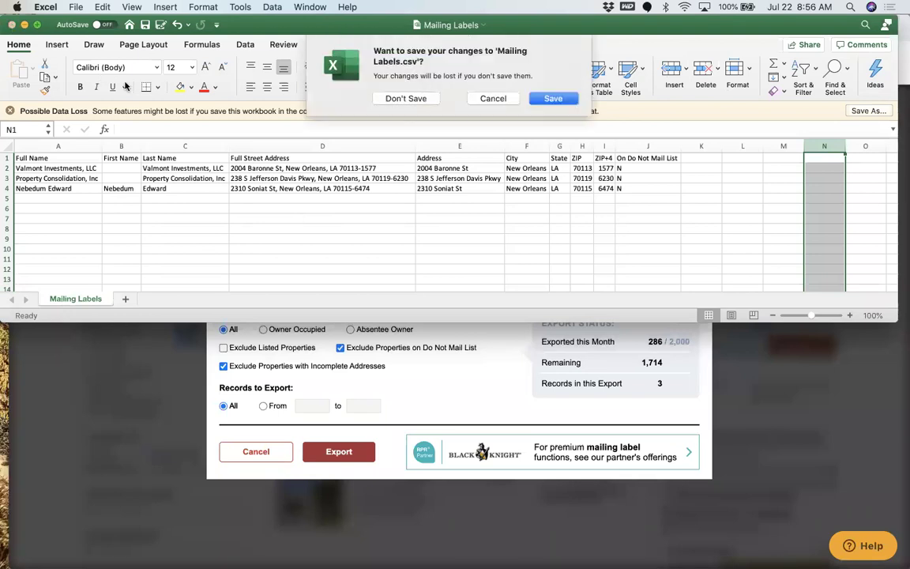
{"action": "left_click", "coordinate": [399, 100]}
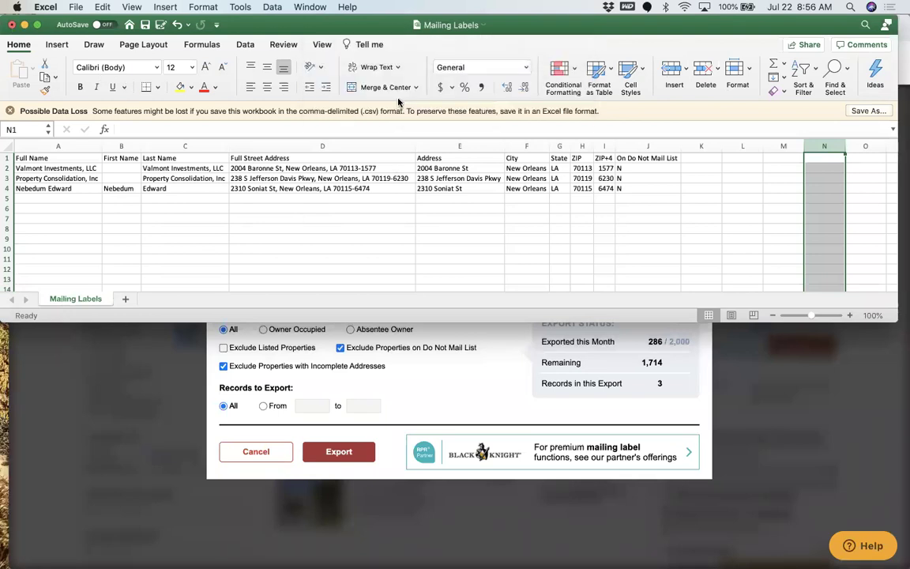
Cancel the Mailing Labels export in Chrome and return to the RPR Commercial home page.
{"action": "left_click", "coordinate": [263, 454]}
{"action": "left_click", "coordinate": [247, 454]}
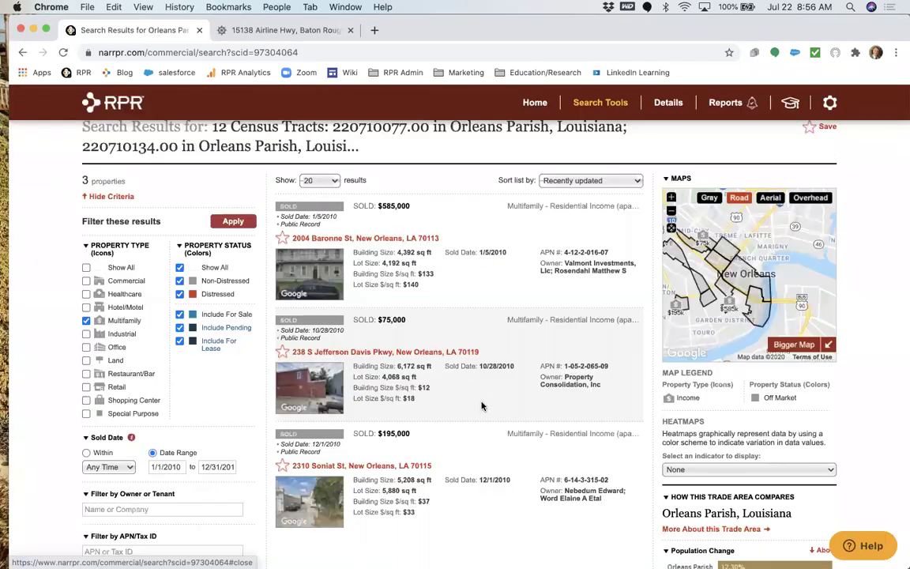
{"action": "scroll", "coordinate": [481, 406], "scroll_direction": "up", "scroll_amount": 3}
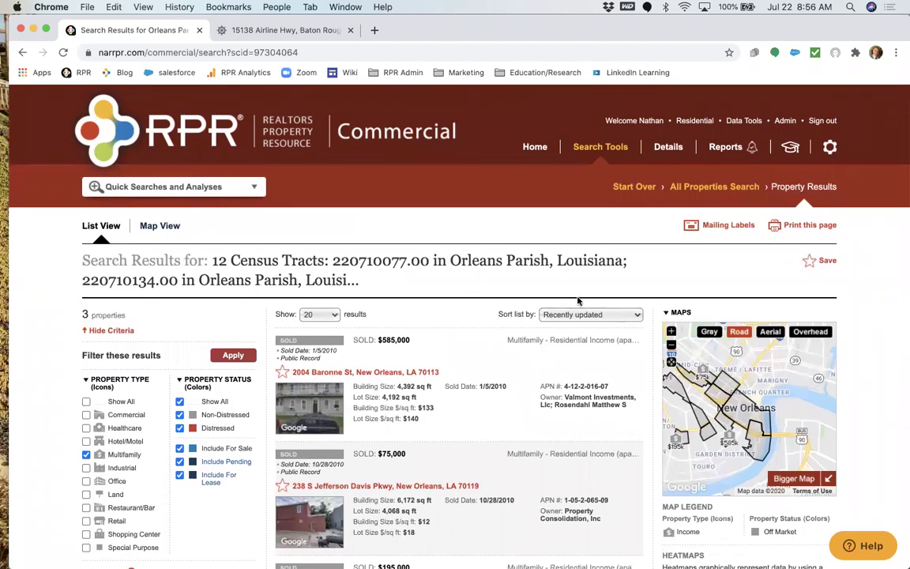
{"action": "left_click", "coordinate": [191, 122]}
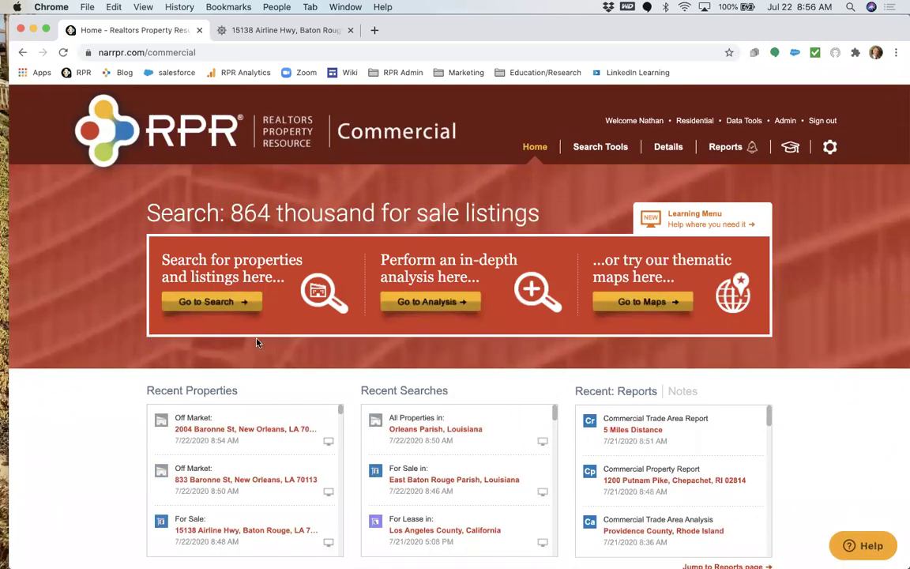
Open Market Analysis and explore the best-location and best-business analyses and retail business list.
{"action": "left_click", "coordinate": [438, 303]}
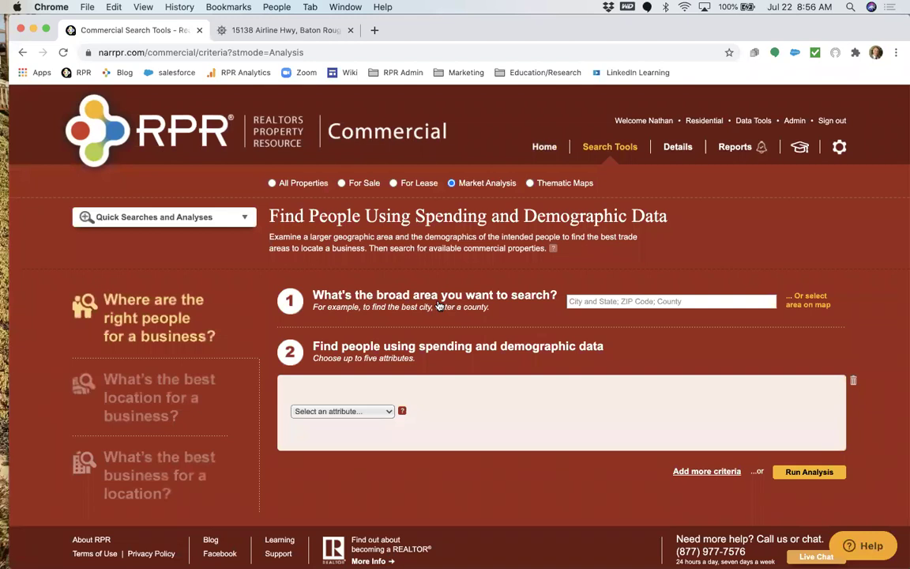
{"action": "left_click", "coordinate": [113, 370]}
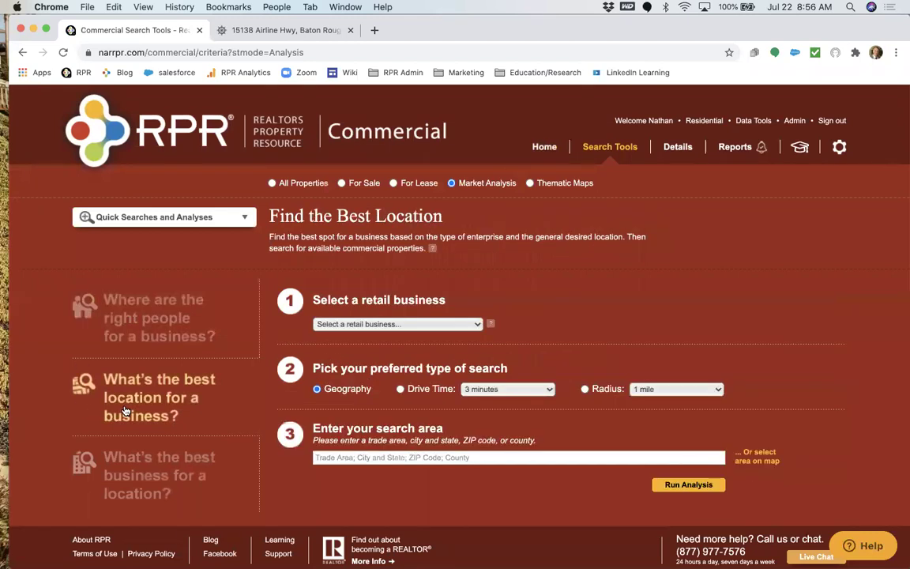
{"action": "left_click", "coordinate": [170, 470]}
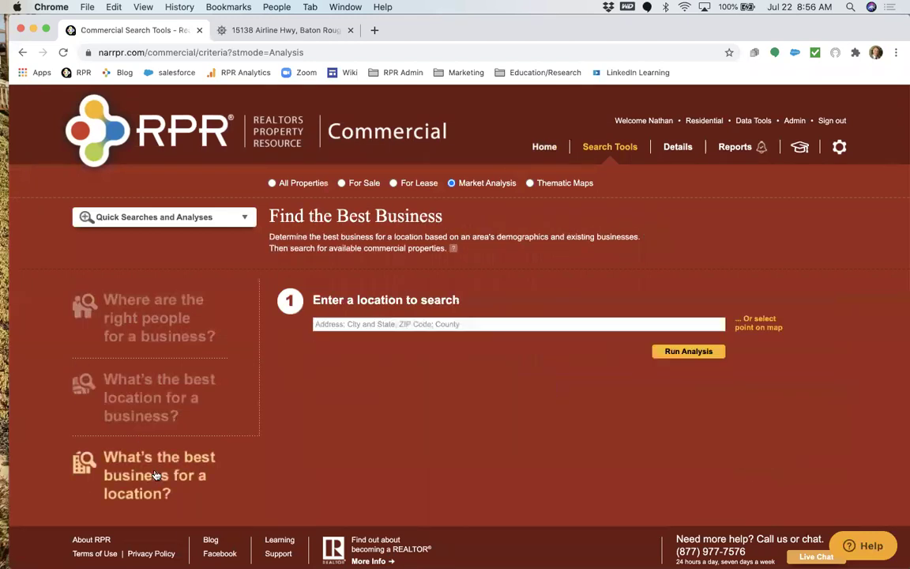
{"action": "left_click", "coordinate": [174, 411]}
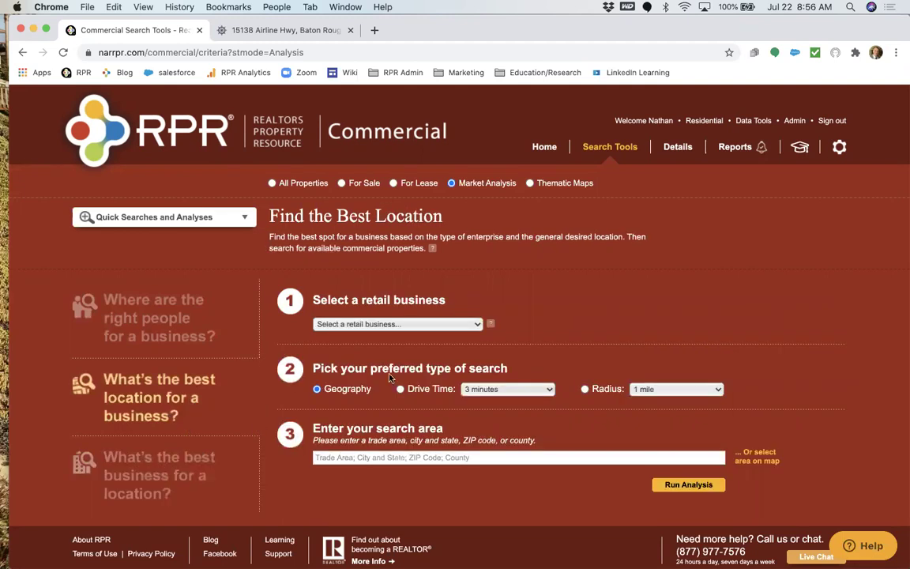
{"action": "left_click", "coordinate": [372, 323]}
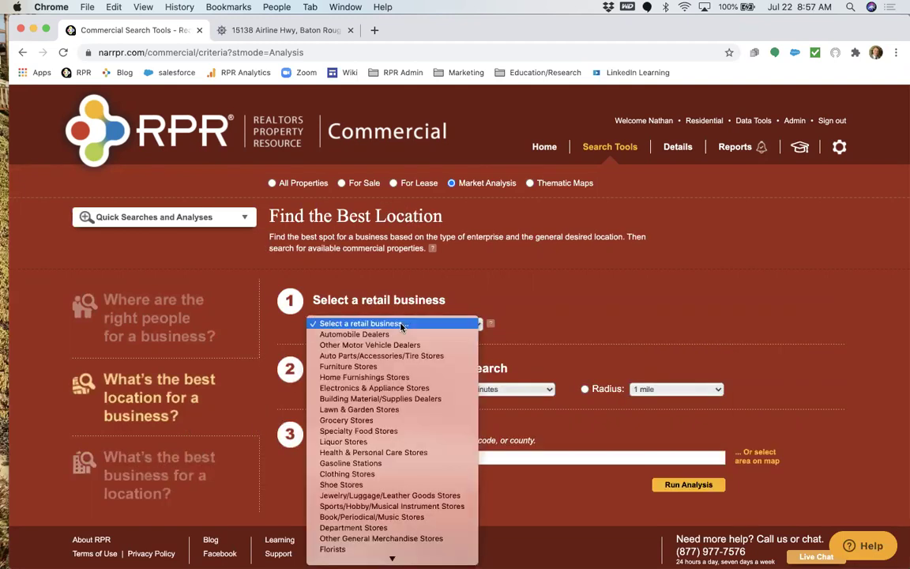
{"action": "left_click", "coordinate": [400, 325]}
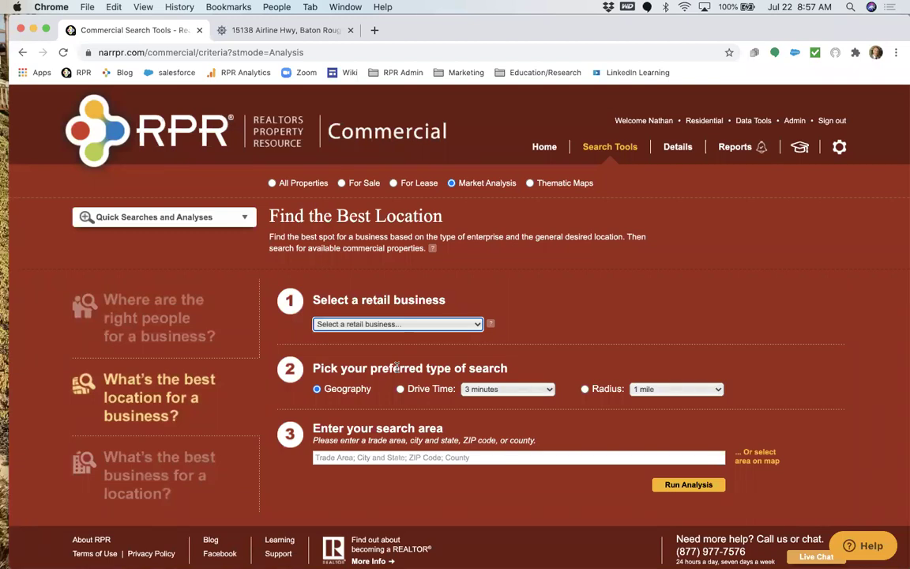
Choose the 'Where are the right people for a business?' spending and demographics form.
{"action": "left_click", "coordinate": [126, 460]}
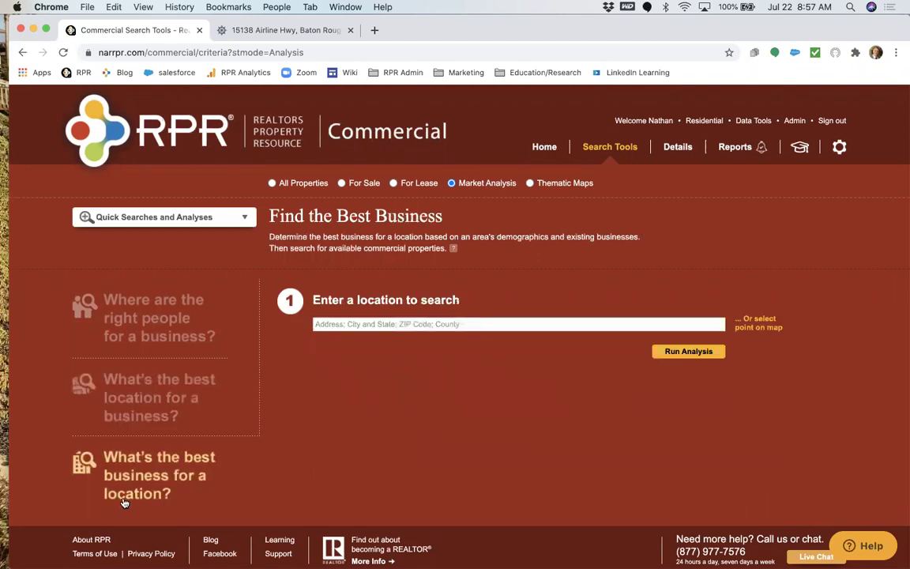
{"action": "left_click", "coordinate": [153, 400]}
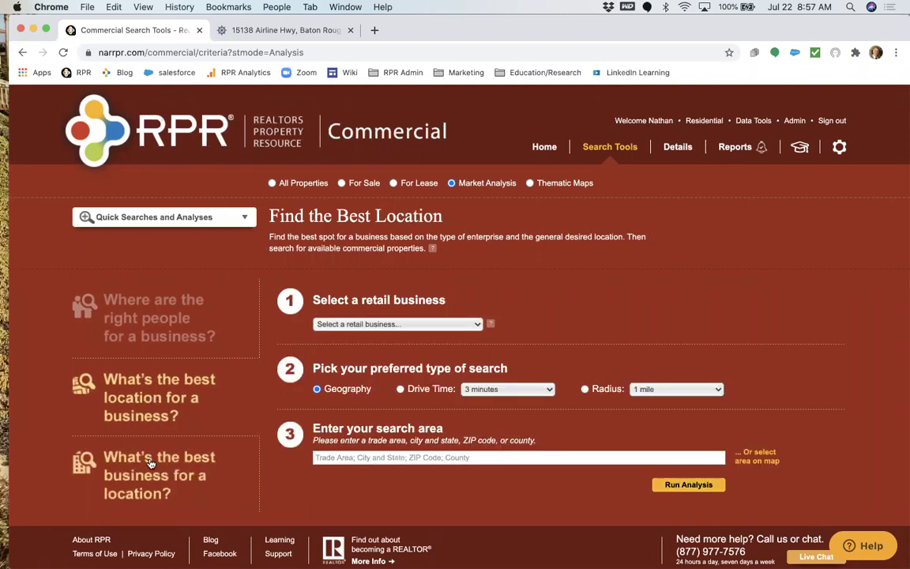
{"action": "left_click", "coordinate": [163, 332]}
{"action": "left_click", "coordinate": [608, 302]}
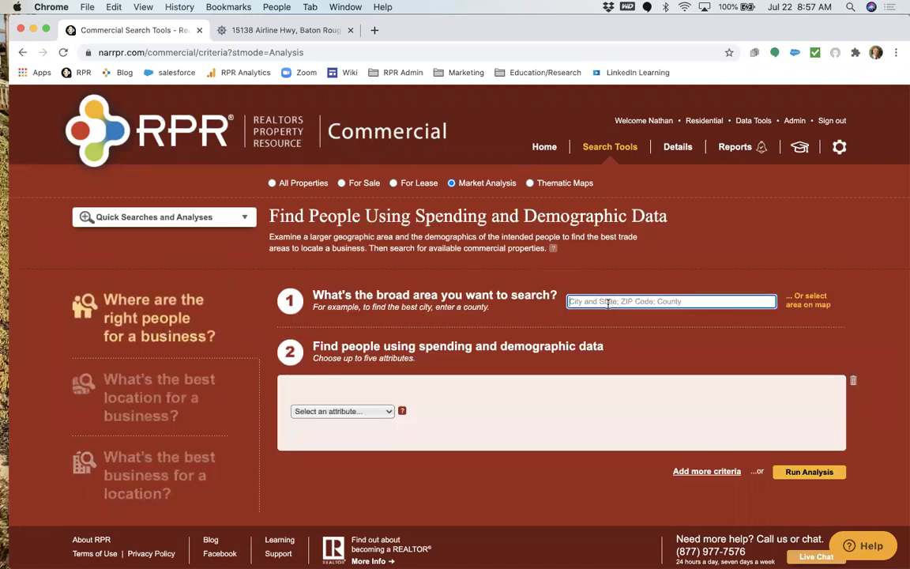
Set the analysis area to Caddo Parish, Louisiana and pick the Who They Are category.
{"action": "type", "text": "Caddo Pari"}
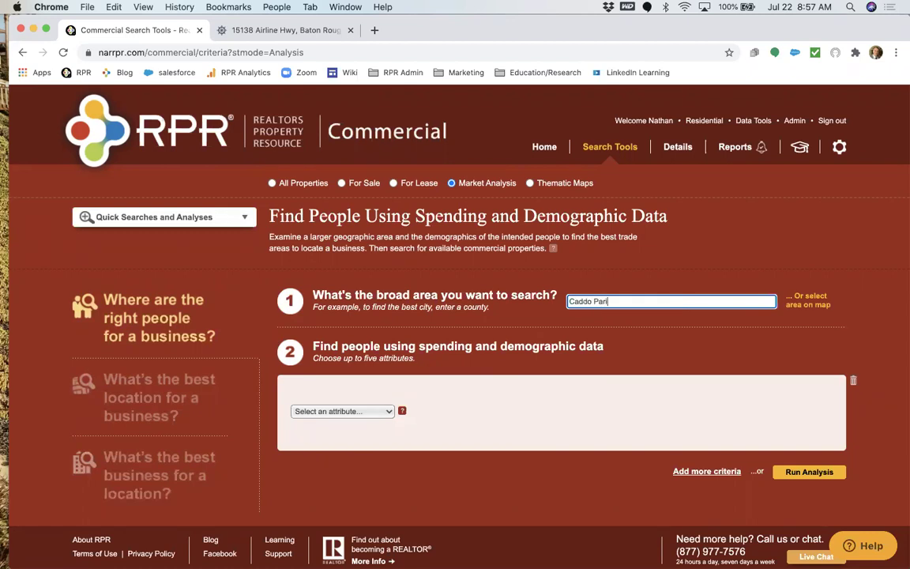
{"action": "type", "text": "sh"}
{"action": "left_click", "coordinate": [620, 315]}
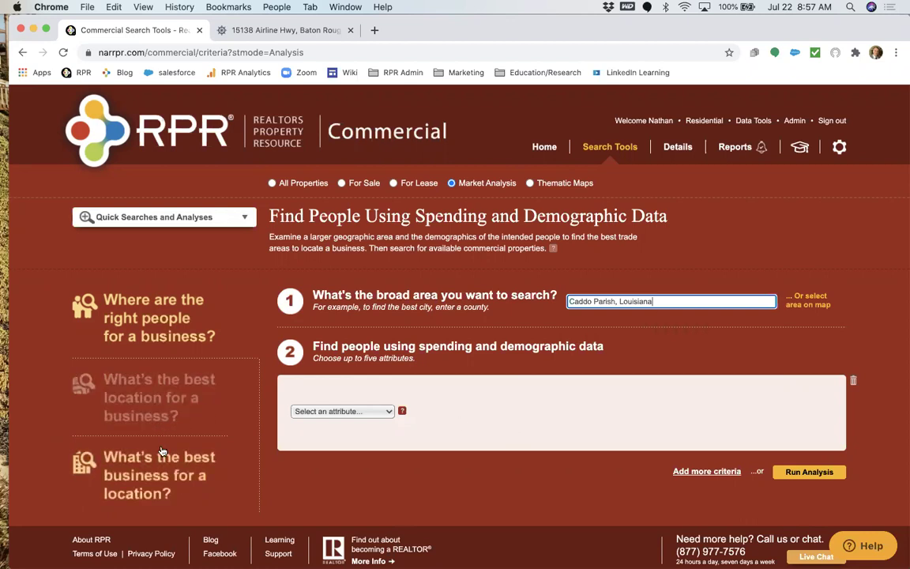
{"action": "left_click", "coordinate": [377, 411]}
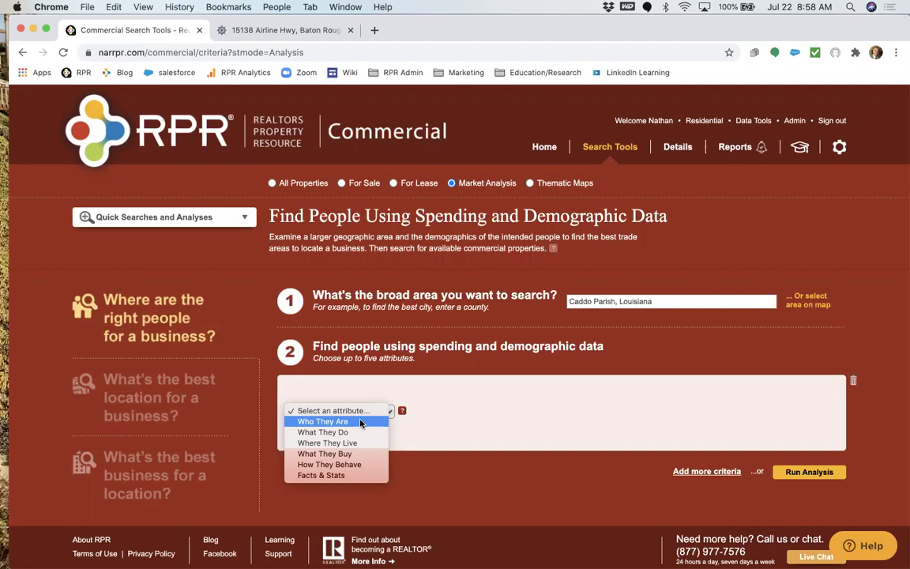
{"action": "left_click", "coordinate": [360, 422]}
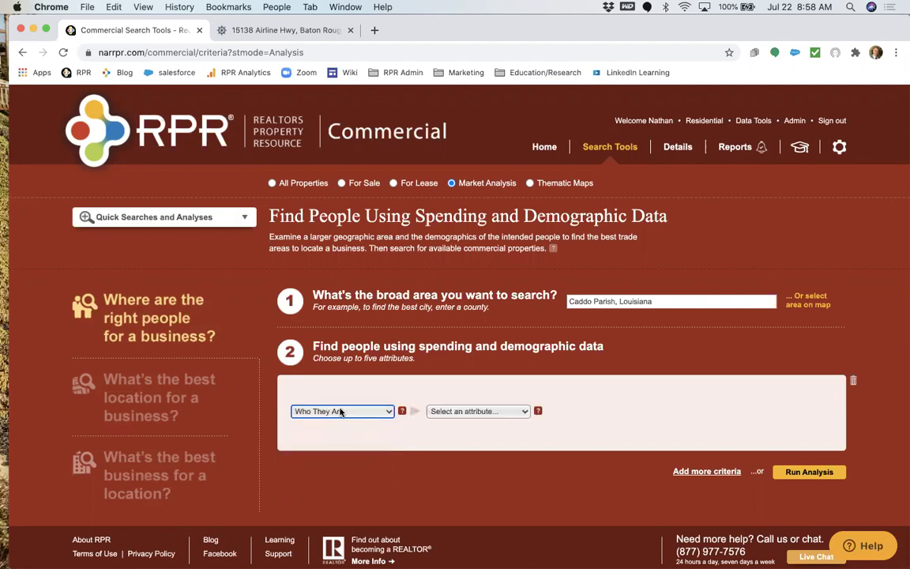
Choose the Income attribute limited to Income per Capita and confirm it.
{"action": "left_click", "coordinate": [466, 413]}
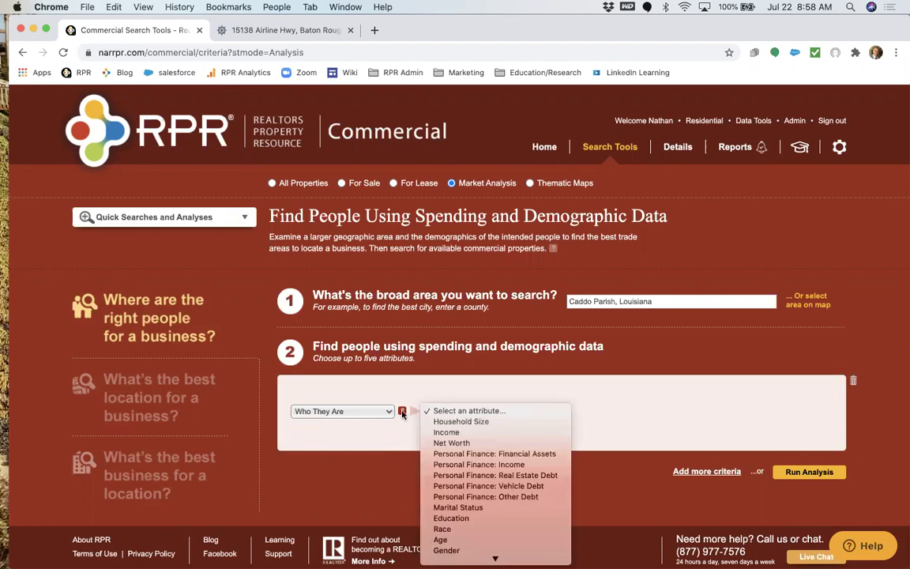
{"action": "scroll", "coordinate": [477, 511], "scroll_direction": "down", "scroll_amount": 1}
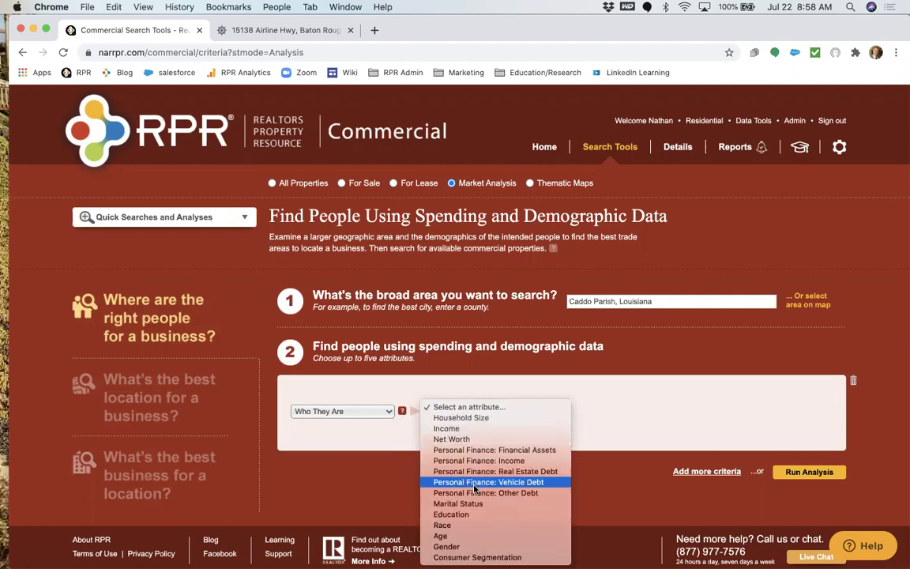
{"action": "left_click", "coordinate": [464, 430]}
{"action": "left_click", "coordinate": [609, 471]}
{"action": "mouse_move", "coordinate": [792, 471]}
{"action": "scroll", "coordinate": [798, 472], "scroll_direction": "down", "scroll_amount": 1}
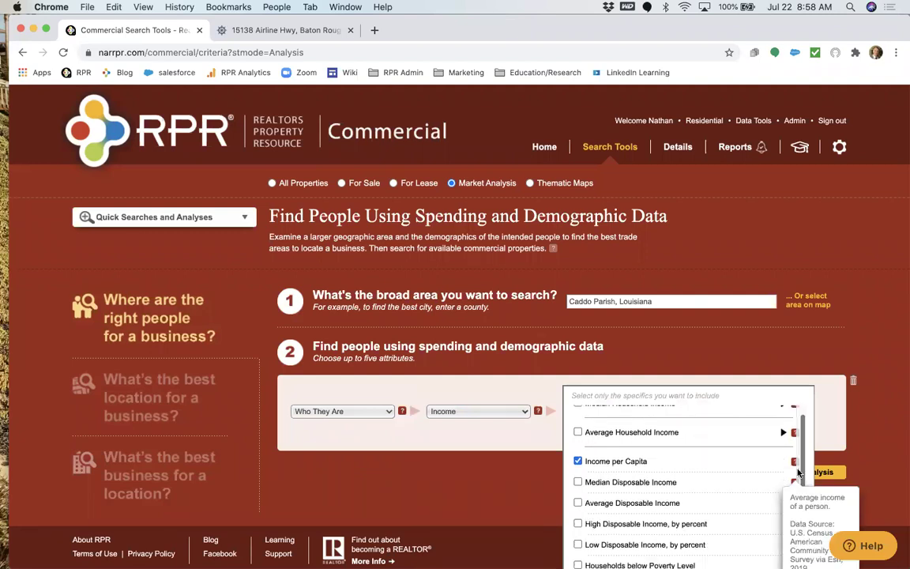
{"action": "scroll", "coordinate": [790, 462], "scroll_direction": "down", "scroll_amount": 2}
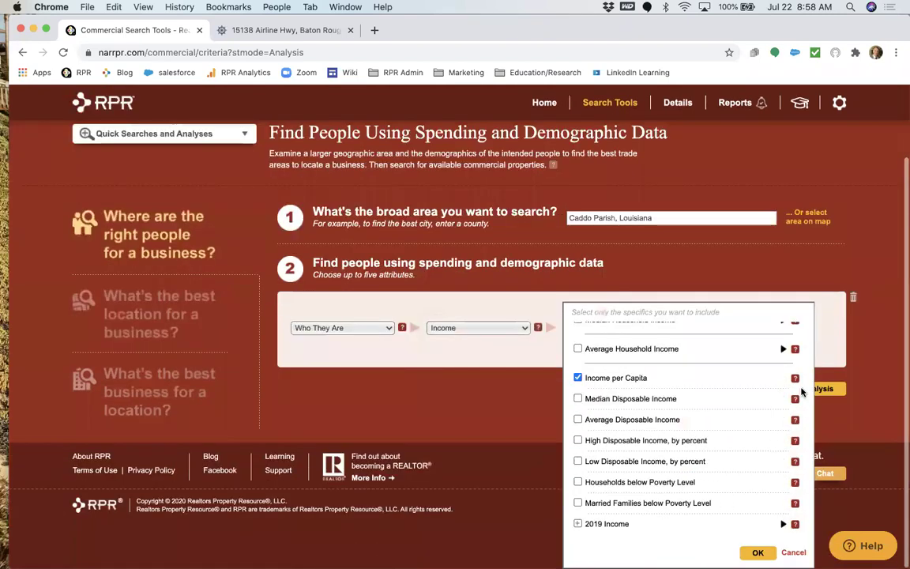
{"action": "mouse_move", "coordinate": [796, 381]}
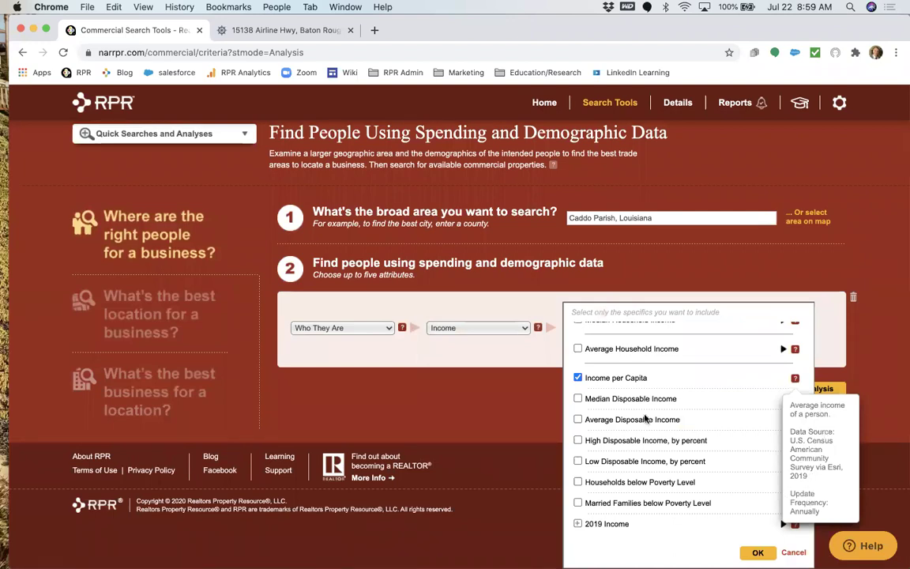
{"action": "left_click", "coordinate": [757, 552]}
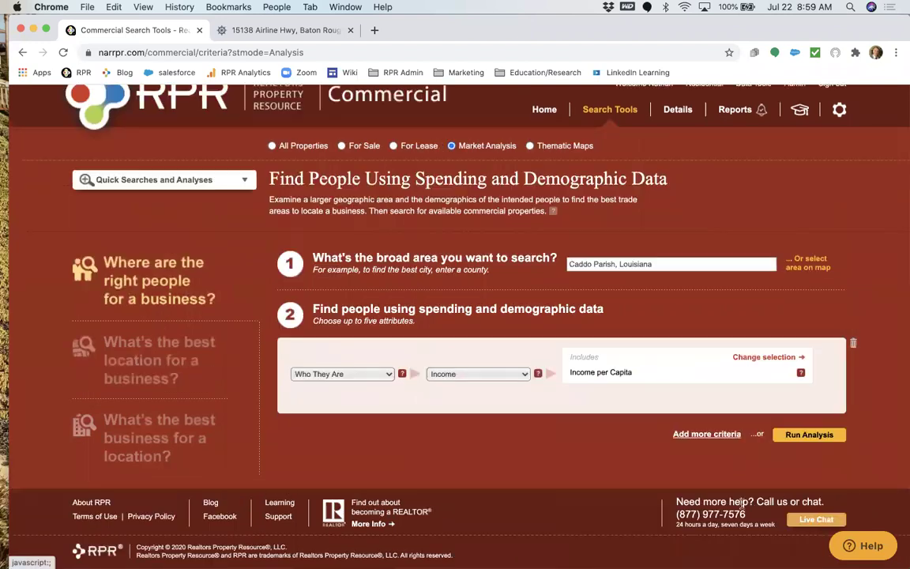
Add a second criterion: What They Buy › Total Expenditures and Retail Goods, All Retail Spending.
{"action": "left_click", "coordinate": [695, 434]}
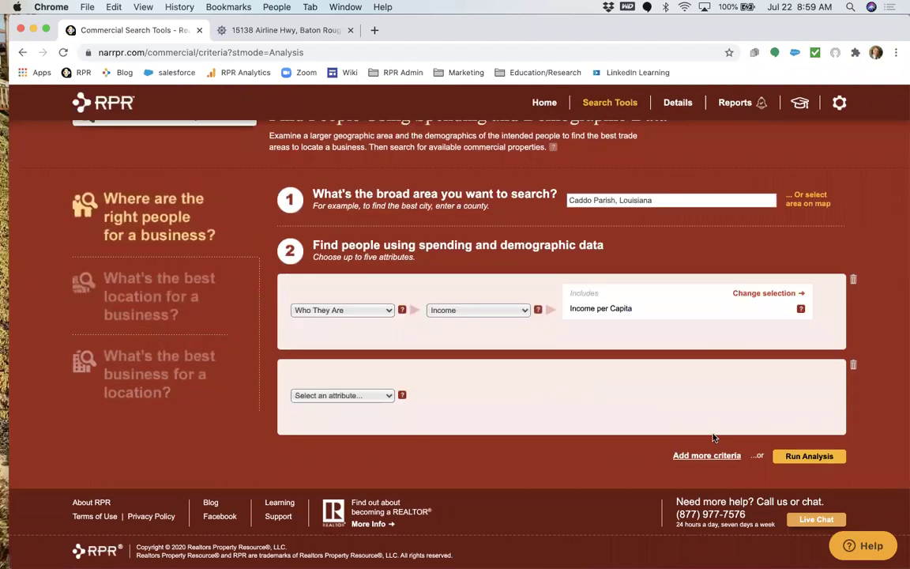
{"action": "left_click", "coordinate": [367, 395]}
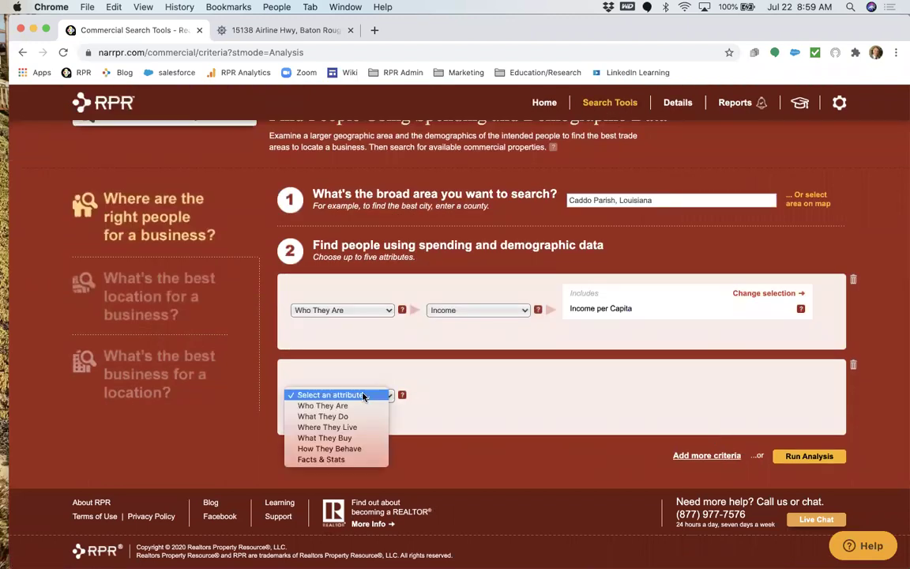
{"action": "left_click", "coordinate": [324, 438]}
{"action": "left_click", "coordinate": [452, 396]}
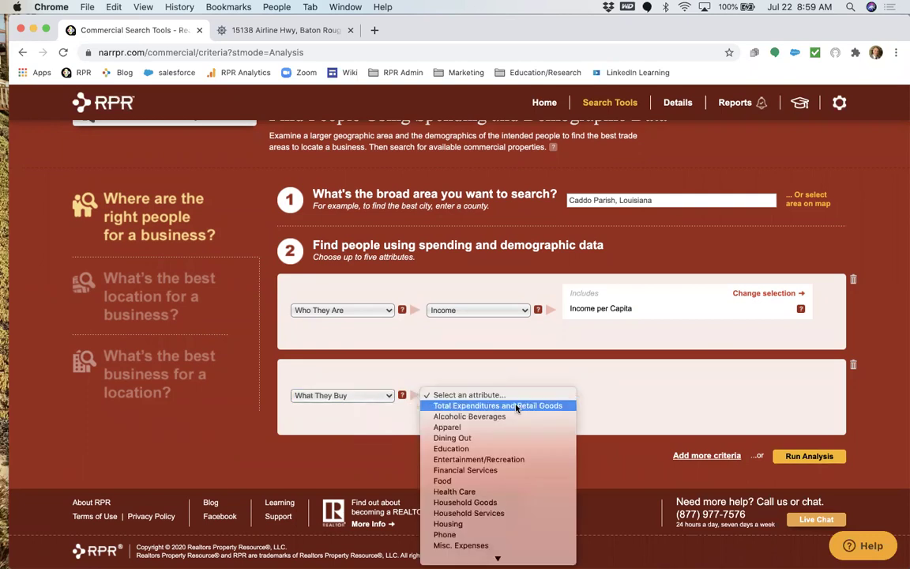
{"action": "scroll", "coordinate": [517, 408], "scroll_direction": "down", "scroll_amount": 2}
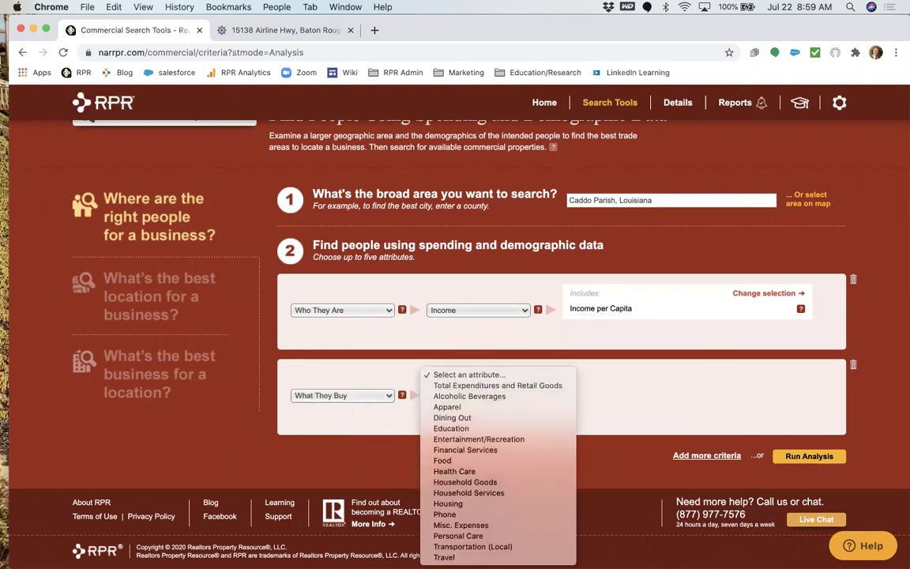
{"action": "left_click", "coordinate": [491, 385]}
{"action": "left_click", "coordinate": [606, 397]}
{"action": "left_click", "coordinate": [754, 417]}
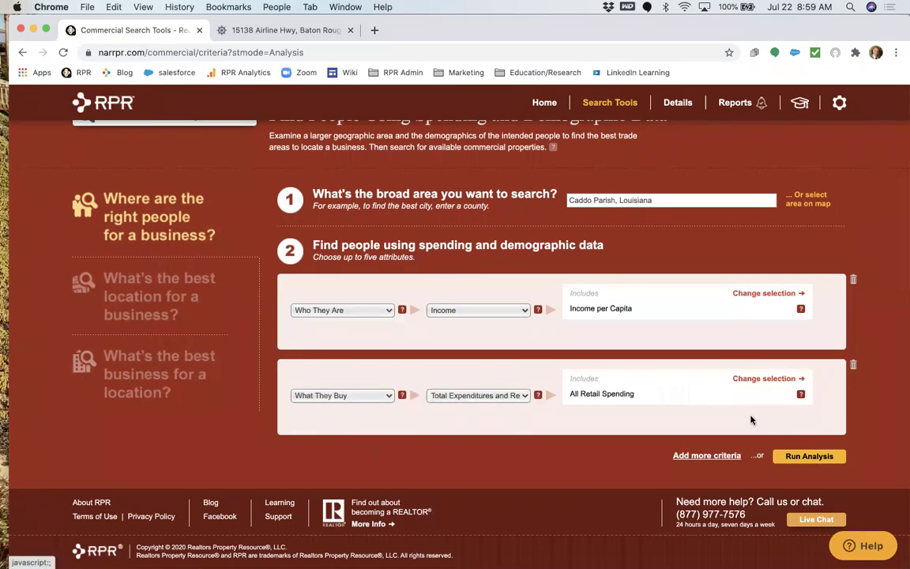
Add a third criterion Population Trends with 2010-2019 Households Growth Rate and run the analysis.
{"action": "left_click", "coordinate": [699, 456]}
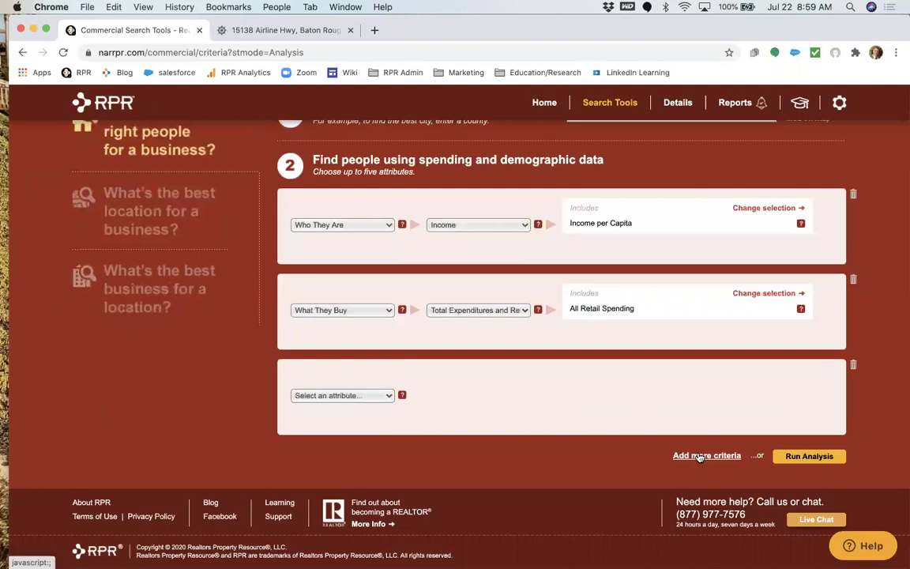
{"action": "left_click", "coordinate": [366, 395]}
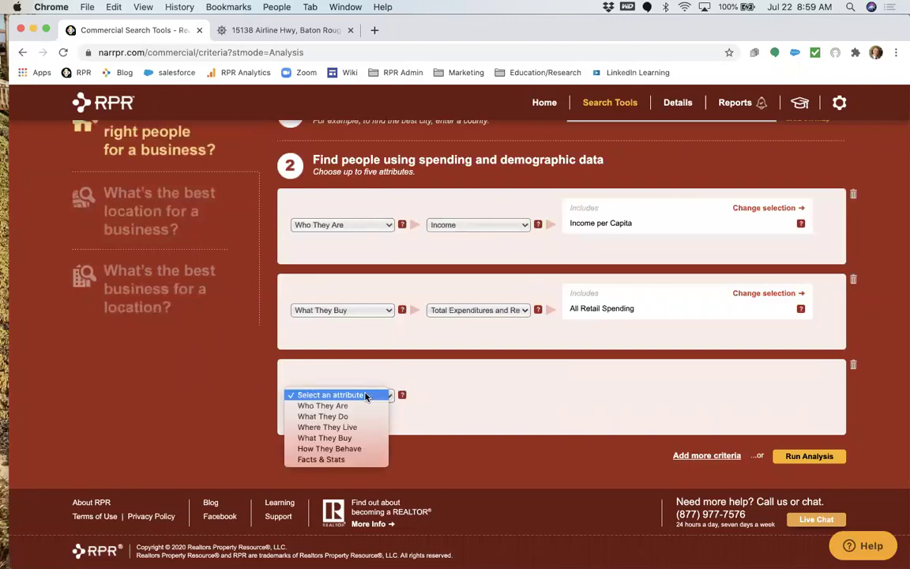
{"action": "left_click", "coordinate": [345, 459]}
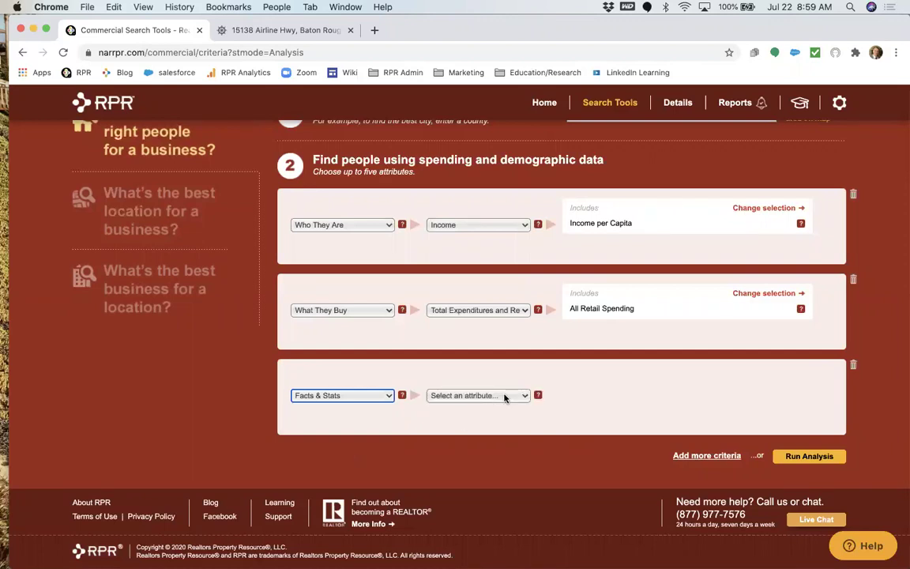
{"action": "left_click", "coordinate": [504, 396]}
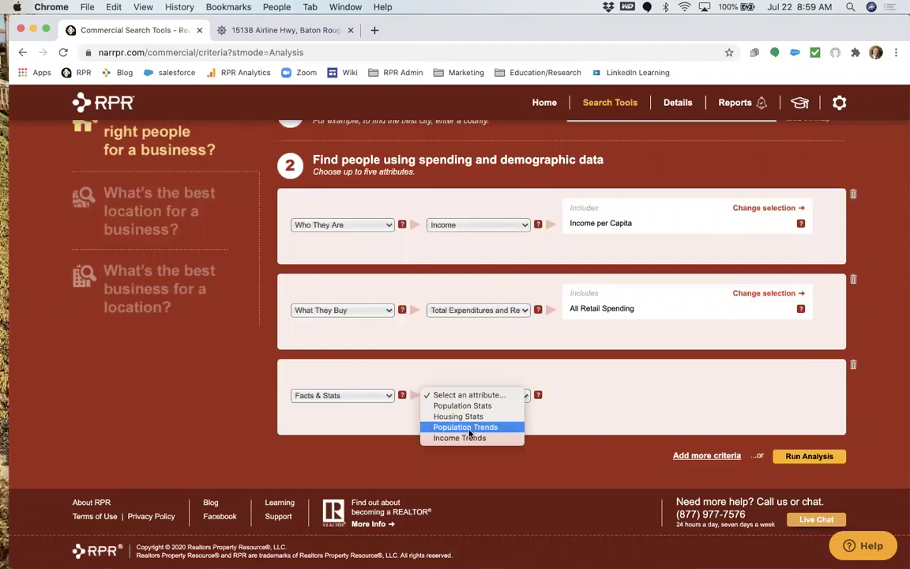
{"action": "left_click", "coordinate": [466, 427]}
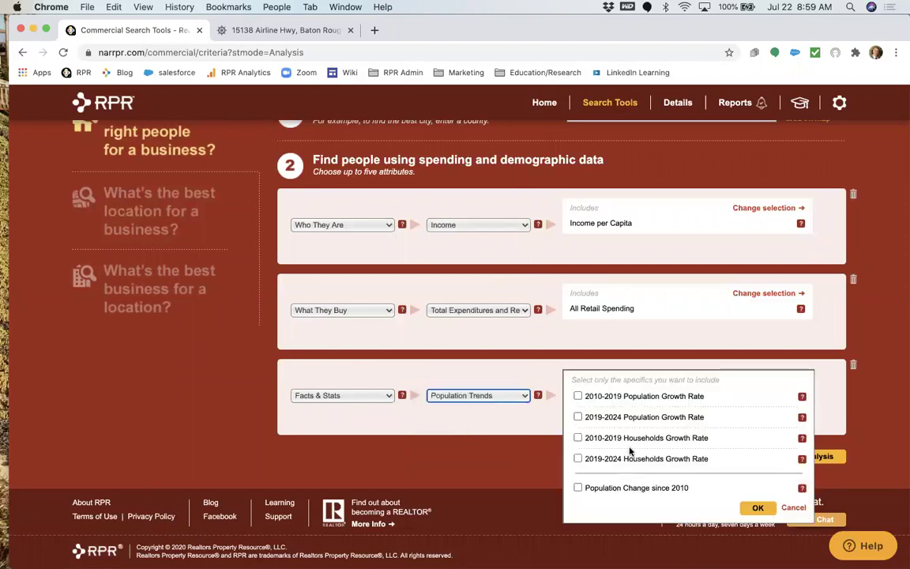
{"action": "left_click", "coordinate": [578, 438]}
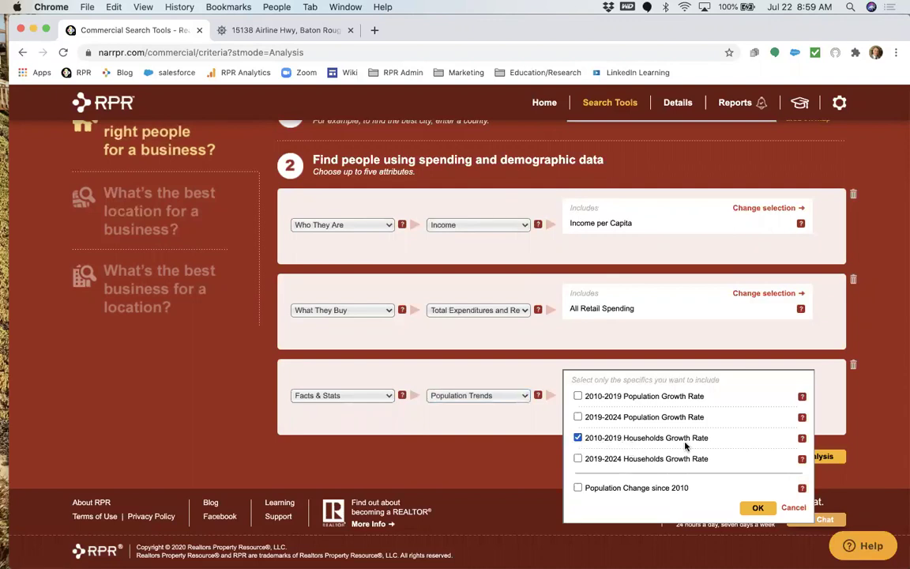
{"action": "left_click", "coordinate": [756, 507]}
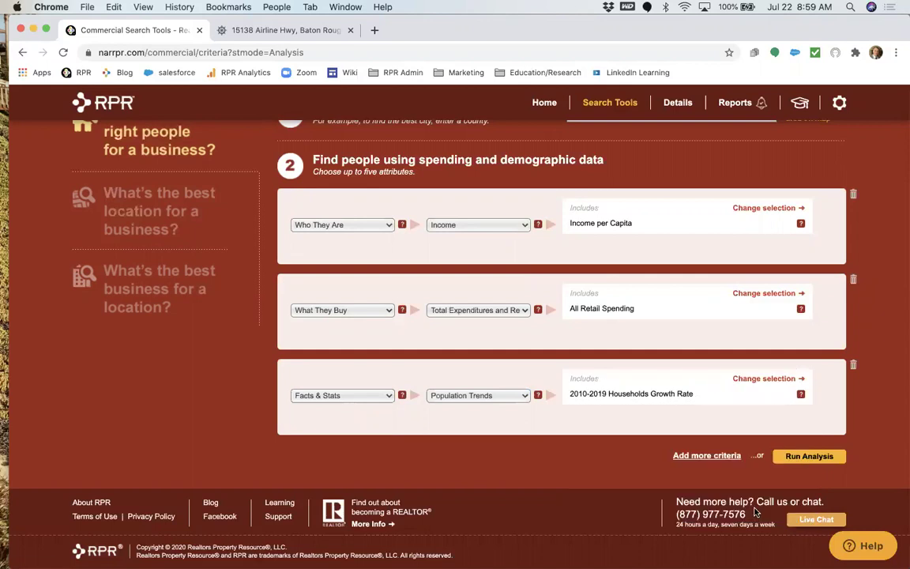
{"action": "left_click", "coordinate": [804, 456]}
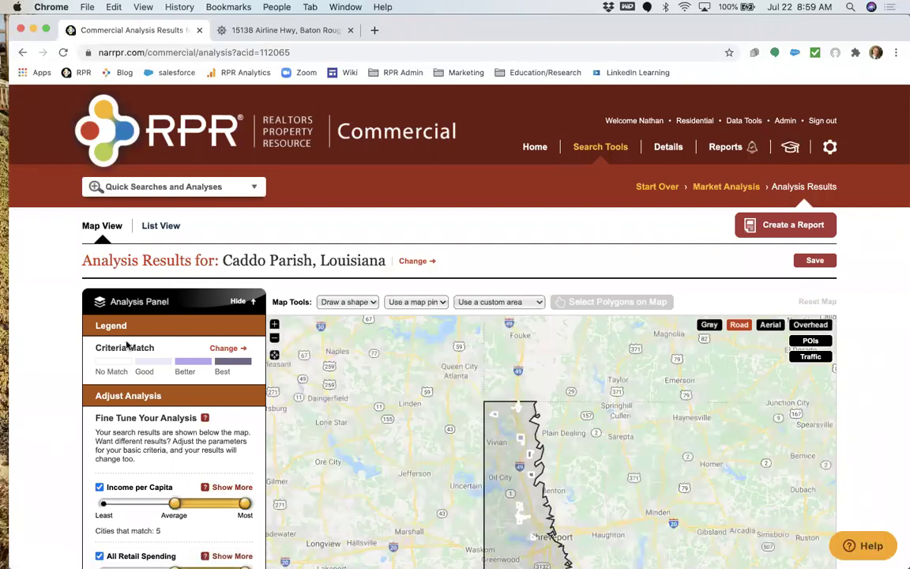
Switch the Caddo Parish results geography from Cities to ZIP Codes and view the results table.
{"action": "scroll", "coordinate": [127, 346], "scroll_direction": "down", "scroll_amount": 5}
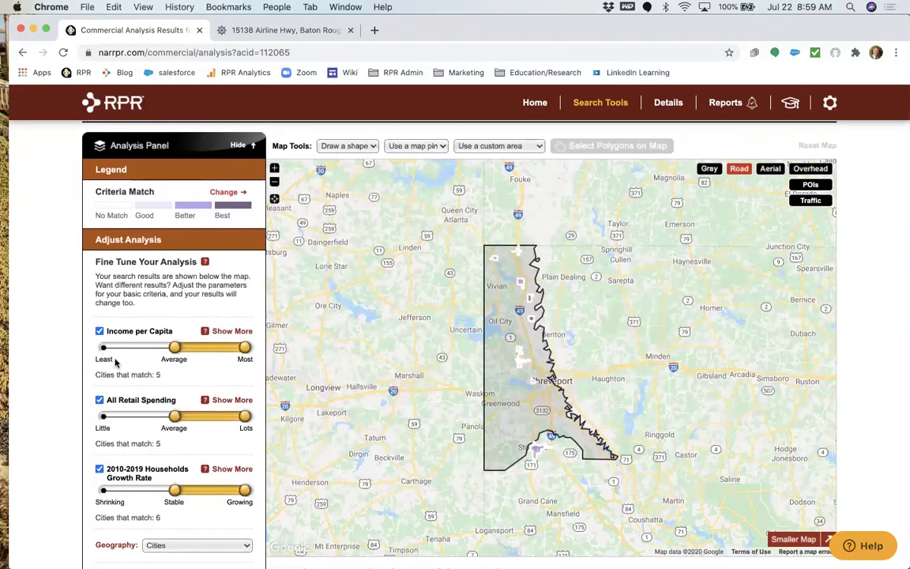
{"action": "scroll", "coordinate": [115, 361], "scroll_direction": "down", "scroll_amount": 3}
{"action": "scroll", "coordinate": [114, 361], "scroll_direction": "down", "scroll_amount": 2}
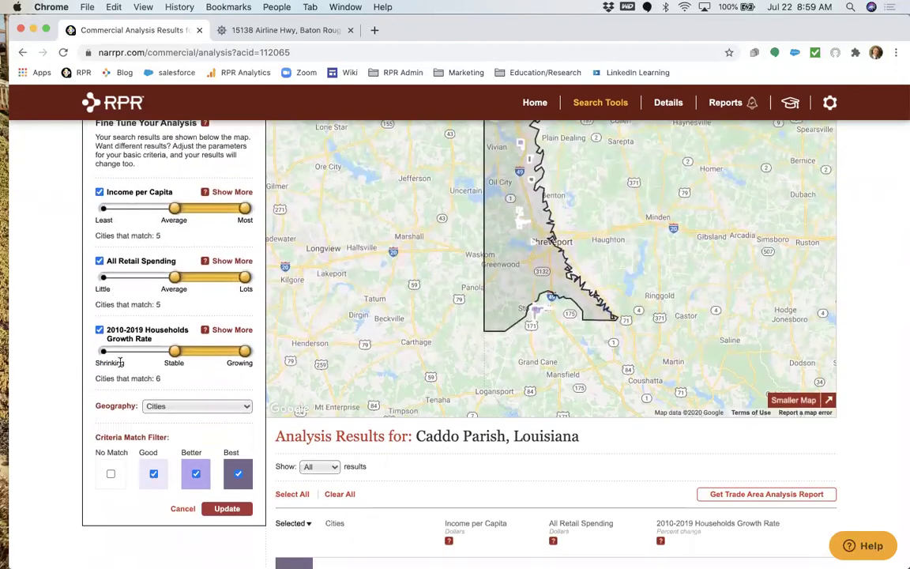
{"action": "left_click", "coordinate": [196, 405]}
{"action": "left_click", "coordinate": [196, 417]}
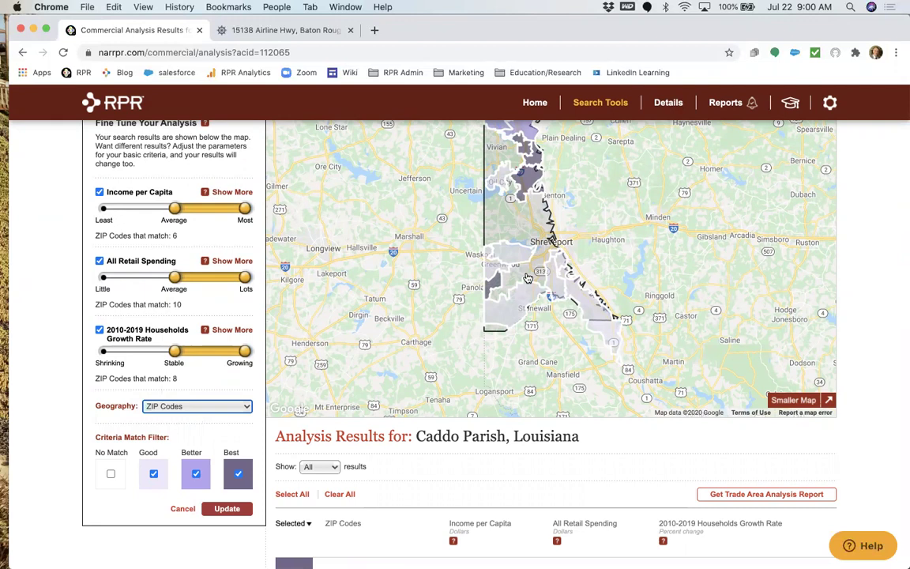
{"action": "scroll", "coordinate": [533, 288], "scroll_direction": "up", "scroll_amount": 2}
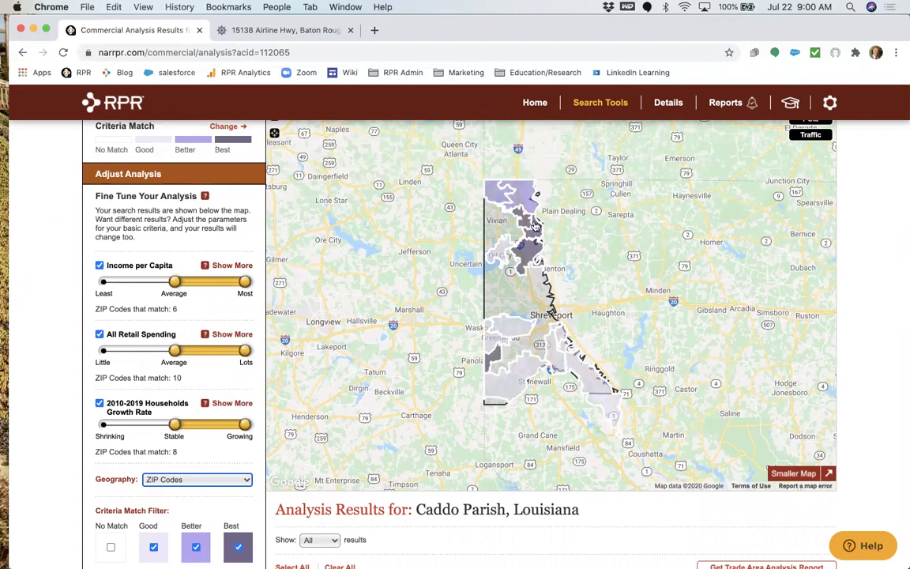
{"action": "scroll", "coordinate": [523, 259], "scroll_direction": "down", "scroll_amount": 1}
{"action": "scroll", "coordinate": [523, 258], "scroll_direction": "down", "scroll_amount": 10}
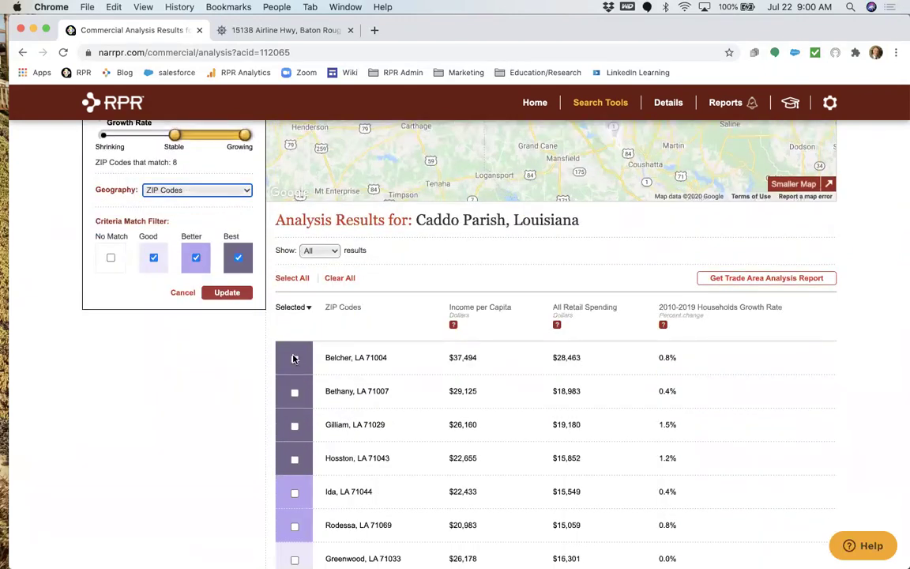
Preview the Bethany, LA 71007 ZIP area on the map and dismiss its details.
{"action": "scroll", "coordinate": [421, 358], "scroll_direction": "up", "scroll_amount": 5}
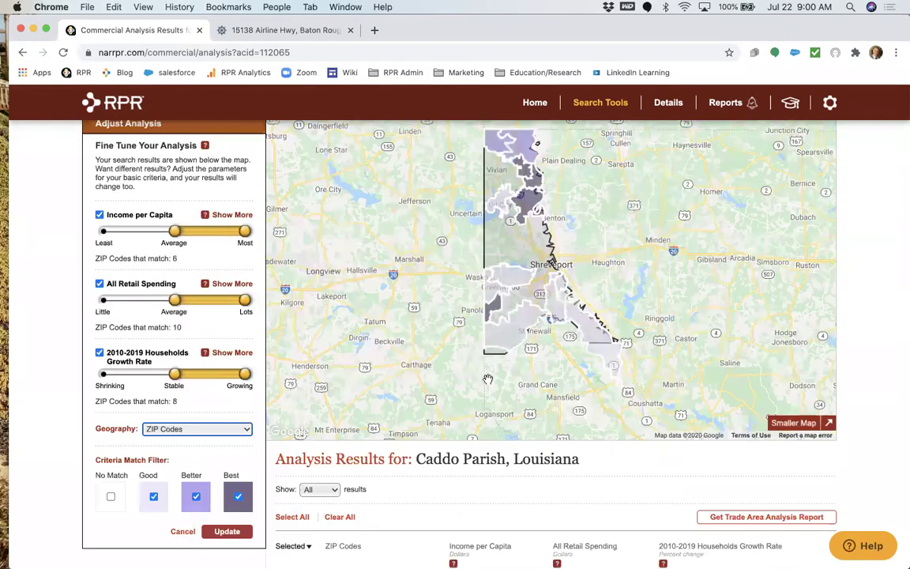
{"action": "left_click", "coordinate": [493, 380]}
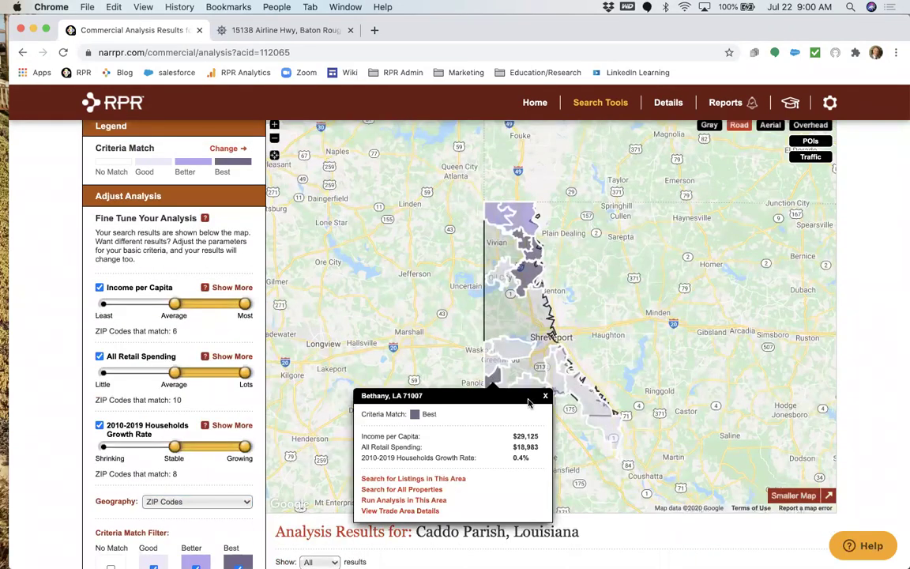
{"action": "left_click", "coordinate": [545, 395]}
{"action": "scroll", "coordinate": [479, 475], "scroll_direction": "down", "scroll_amount": 5}
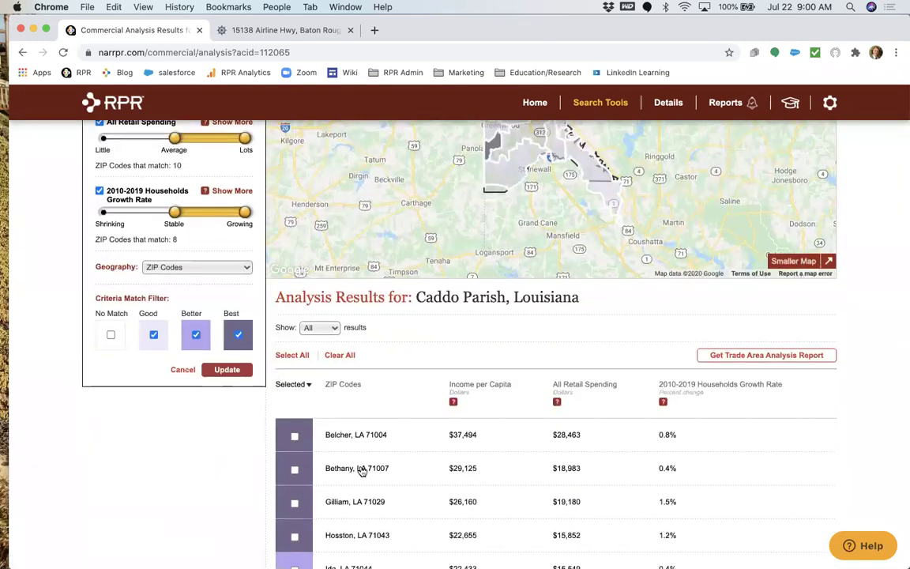
Check Belcher 71004, Gilliam 71029 and Hosston 71043 in the ZIP code results list.
{"action": "left_click", "coordinate": [295, 435]}
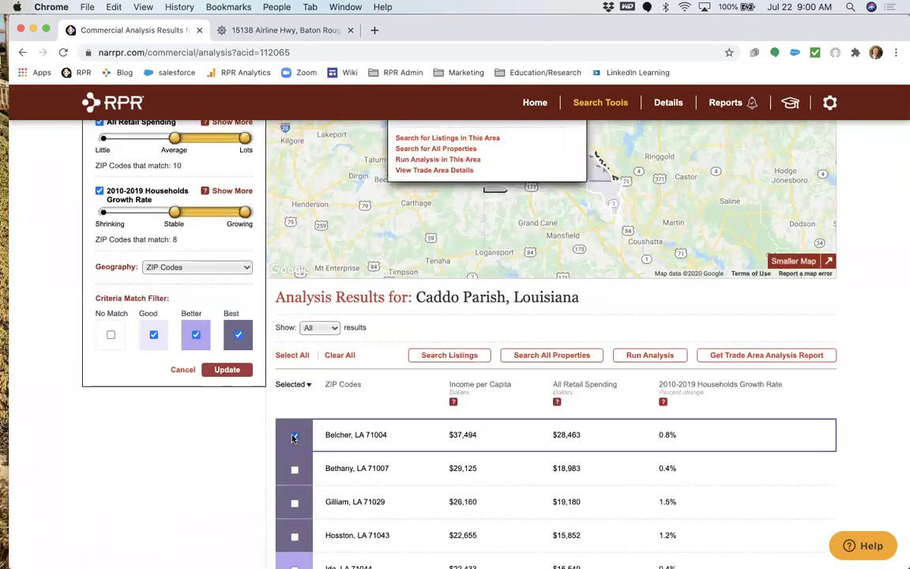
{"action": "left_click", "coordinate": [293, 503]}
{"action": "left_click", "coordinate": [294, 536]}
{"action": "scroll", "coordinate": [333, 446], "scroll_direction": "up", "scroll_amount": 5}
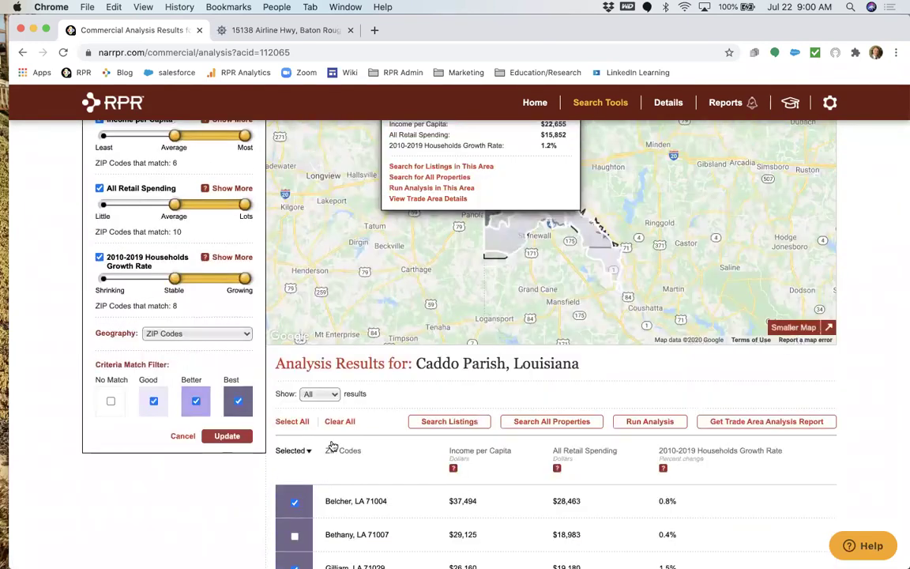
{"action": "left_click", "coordinate": [572, 198]}
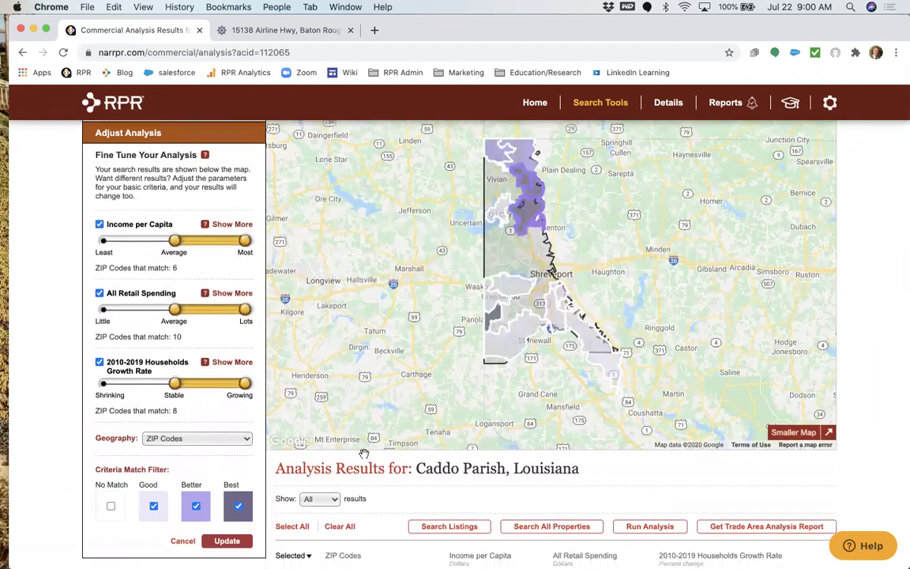
{"action": "scroll", "coordinate": [332, 454], "scroll_direction": "down", "scroll_amount": 5}
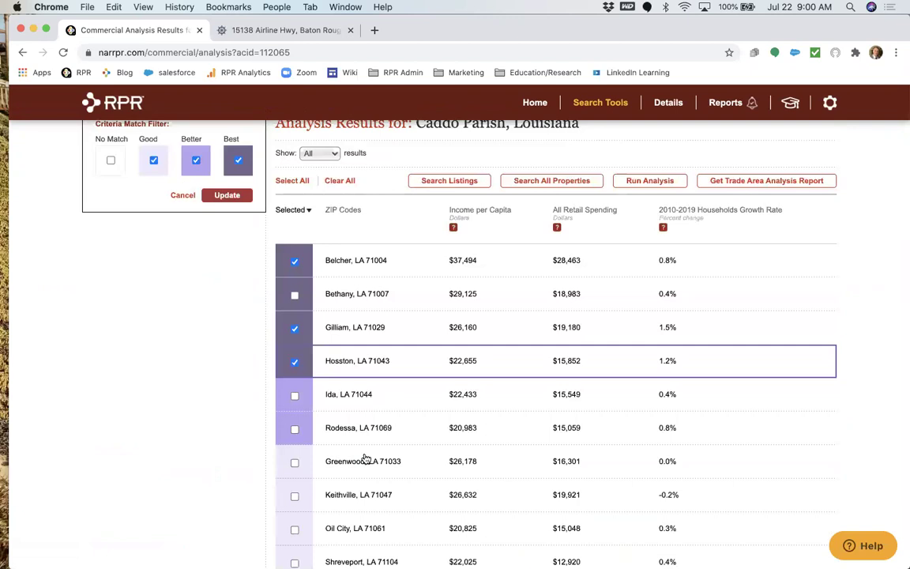
{"action": "scroll", "coordinate": [366, 458], "scroll_direction": "up", "scroll_amount": 2}
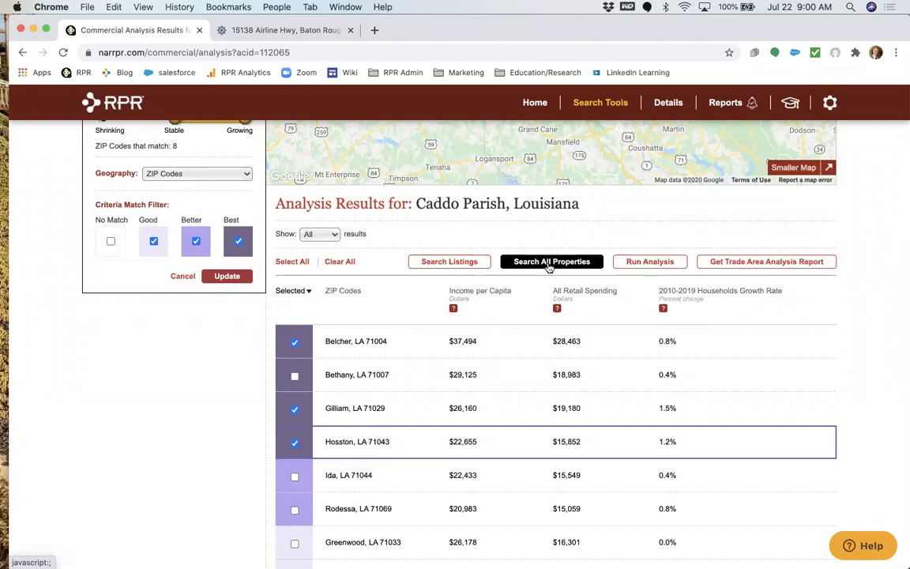
Search all properties in the three ZIP codes, leaving Sold Date at Any Time, and browse the 1,831 results.
{"action": "left_click", "coordinate": [549, 266]}
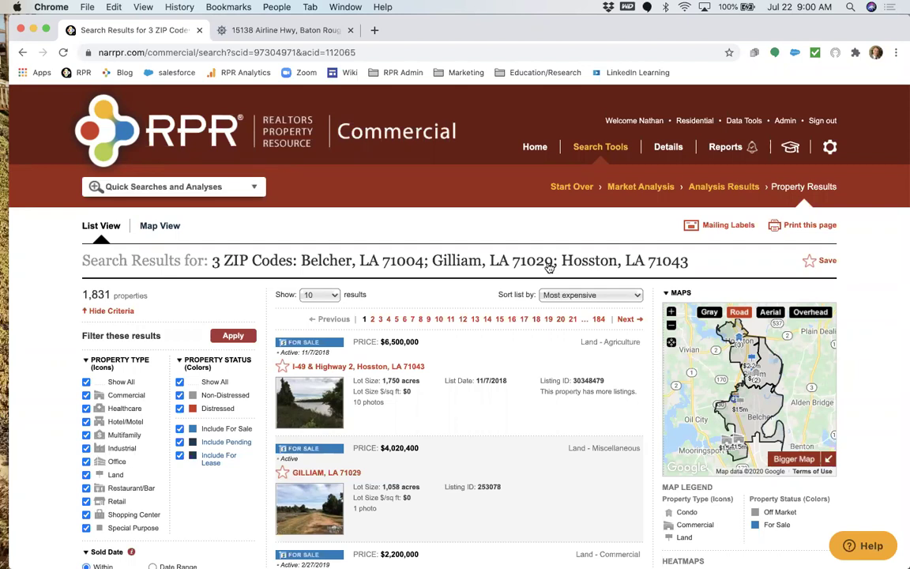
{"action": "scroll", "coordinate": [549, 268], "scroll_direction": "down", "scroll_amount": 3}
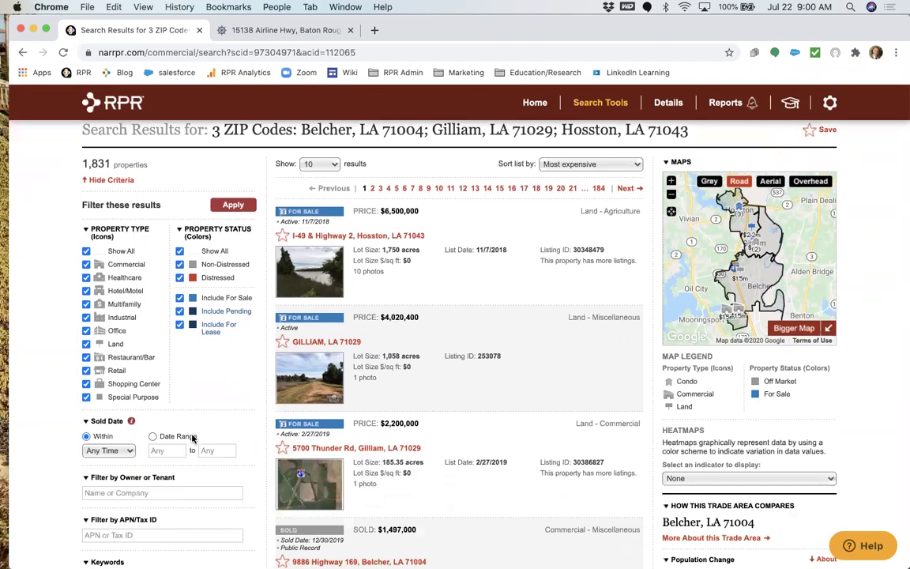
{"action": "left_click", "coordinate": [108, 450]}
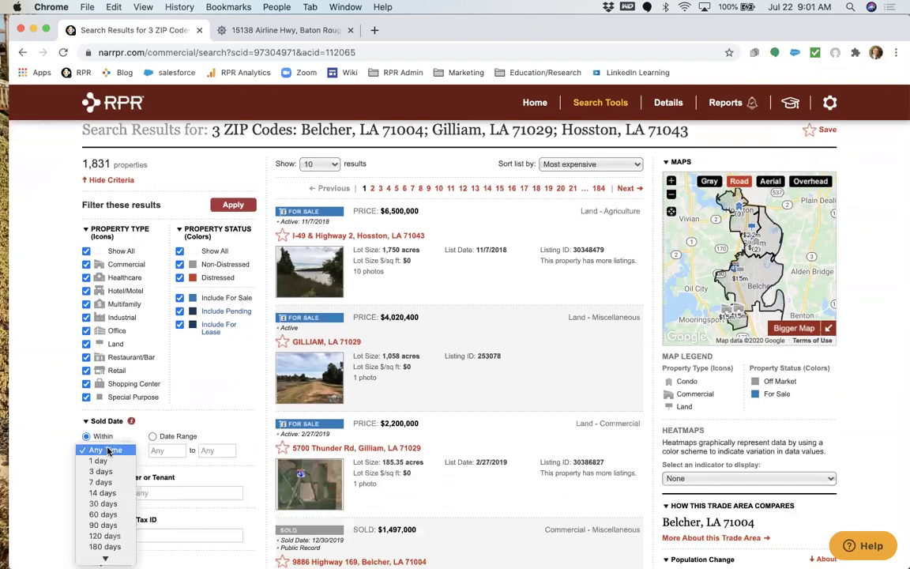
{"action": "left_click", "coordinate": [108, 450]}
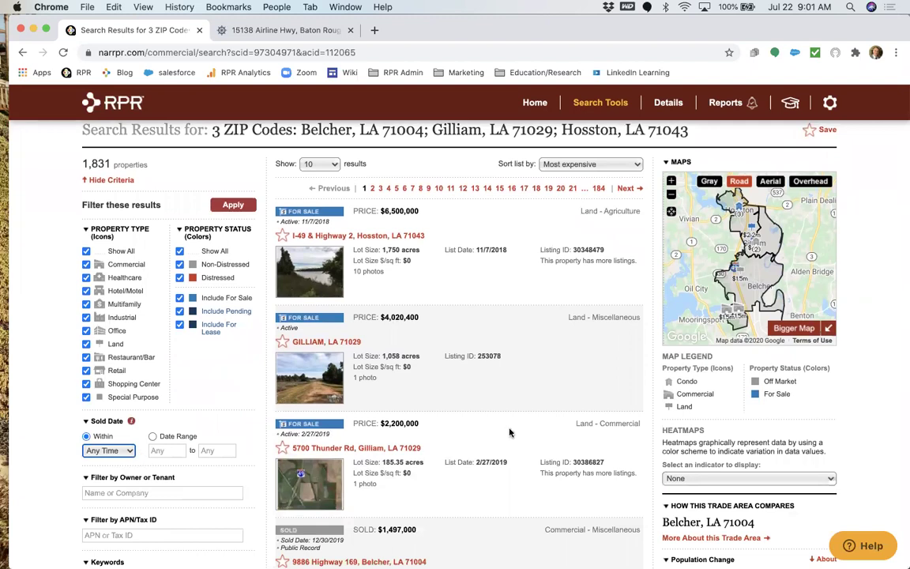
{"action": "scroll", "coordinate": [509, 432], "scroll_direction": "down", "scroll_amount": 8}
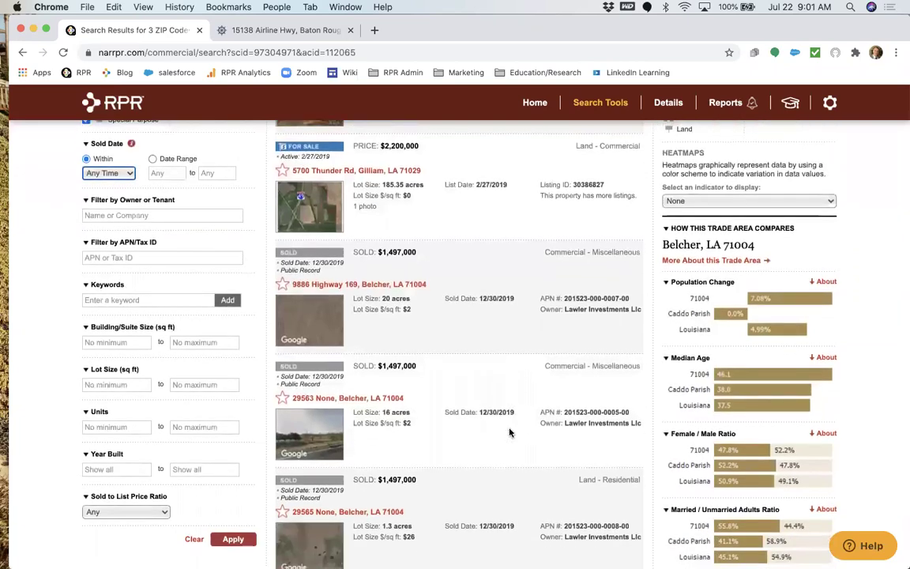
{"action": "scroll", "coordinate": [509, 432], "scroll_direction": "up", "scroll_amount": 10}
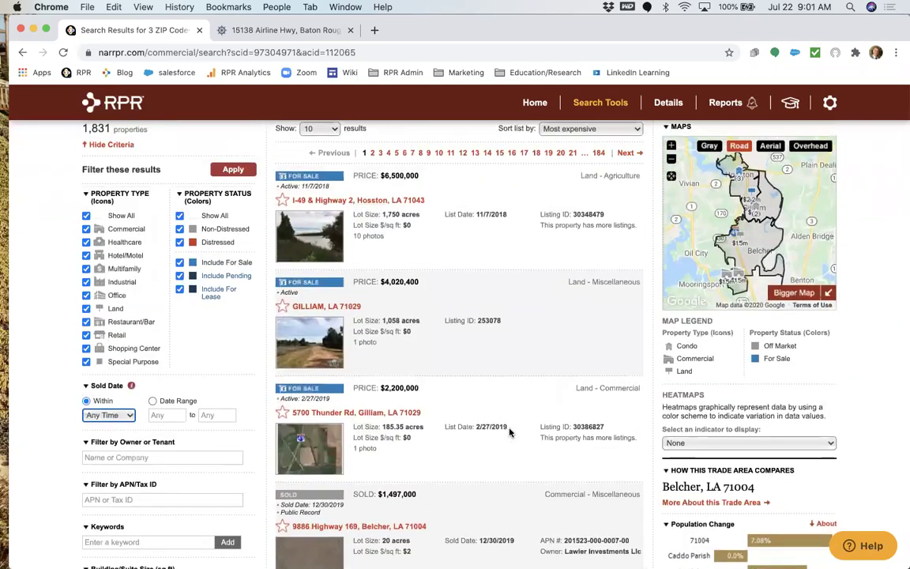
{"action": "scroll", "coordinate": [509, 432], "scroll_direction": "up", "scroll_amount": 2}
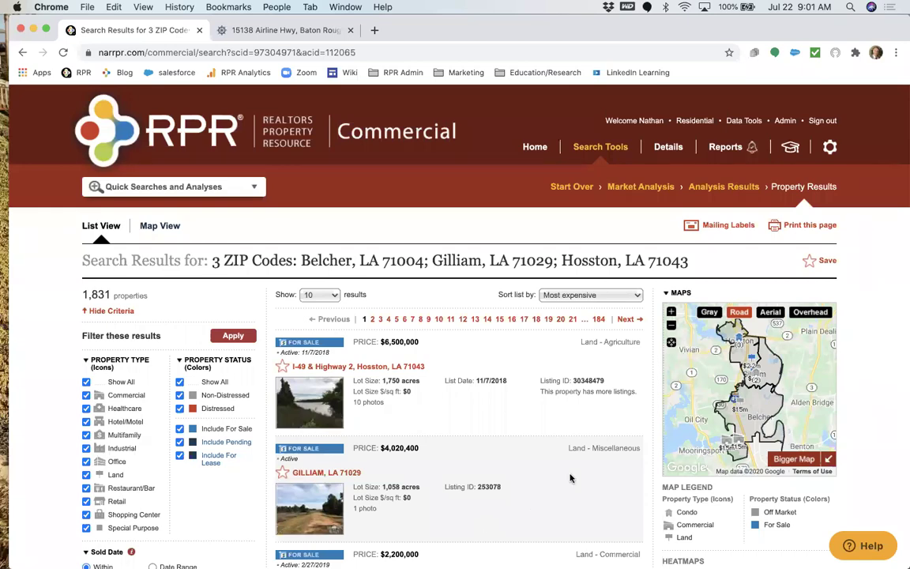
{"action": "scroll", "coordinate": [569, 480], "scroll_direction": "down", "scroll_amount": 15}
{"action": "scroll", "coordinate": [571, 479], "scroll_direction": "down", "scroll_amount": 2}
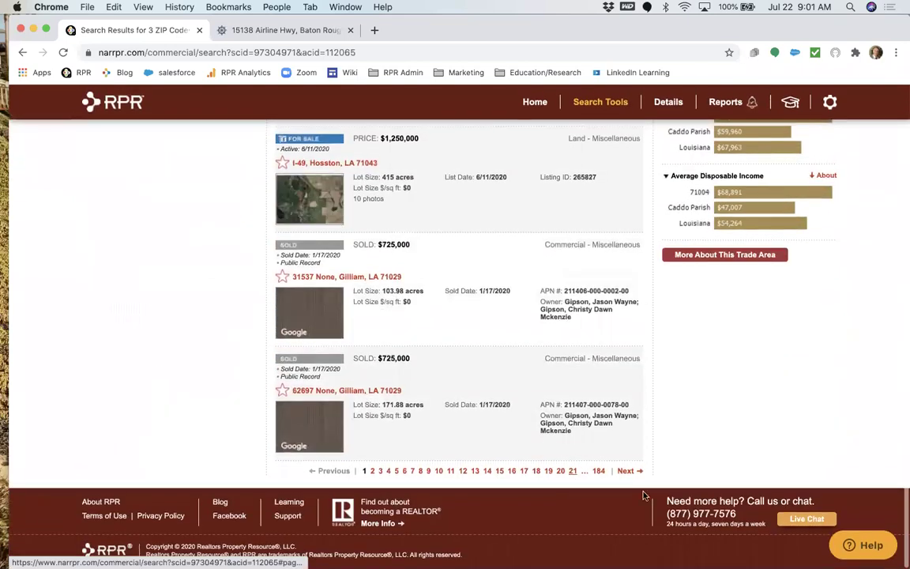
{"action": "left_click", "coordinate": [219, 503]}
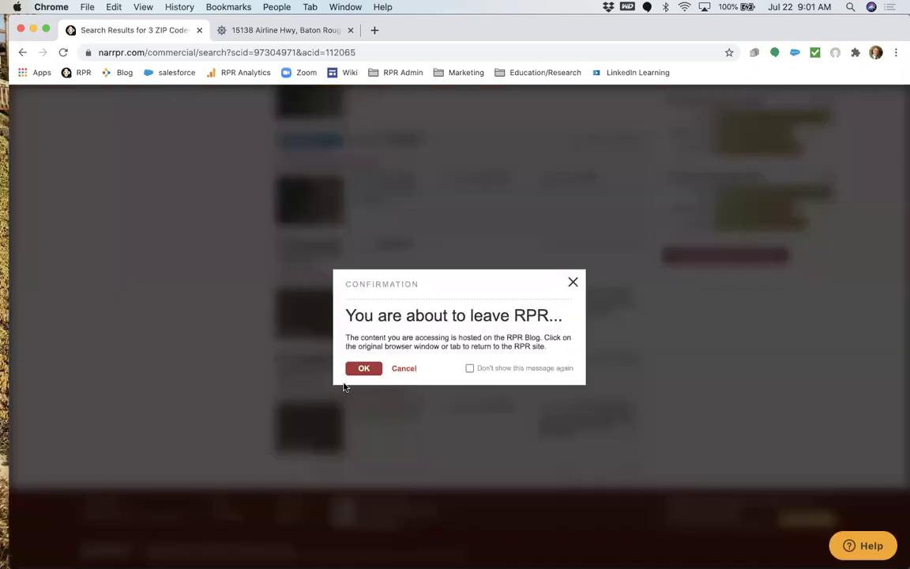
{"action": "left_click", "coordinate": [361, 370]}
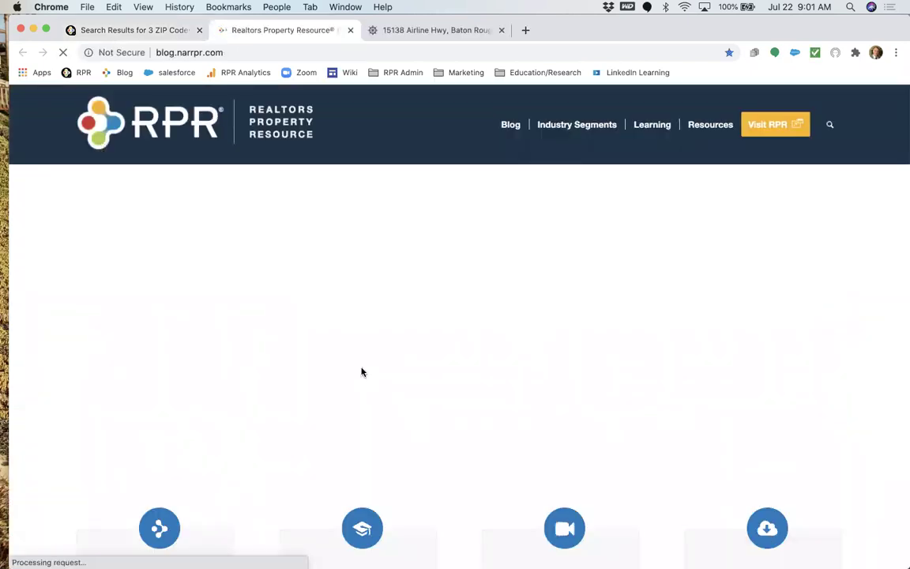
{"action": "mouse_move", "coordinate": [650, 126]}
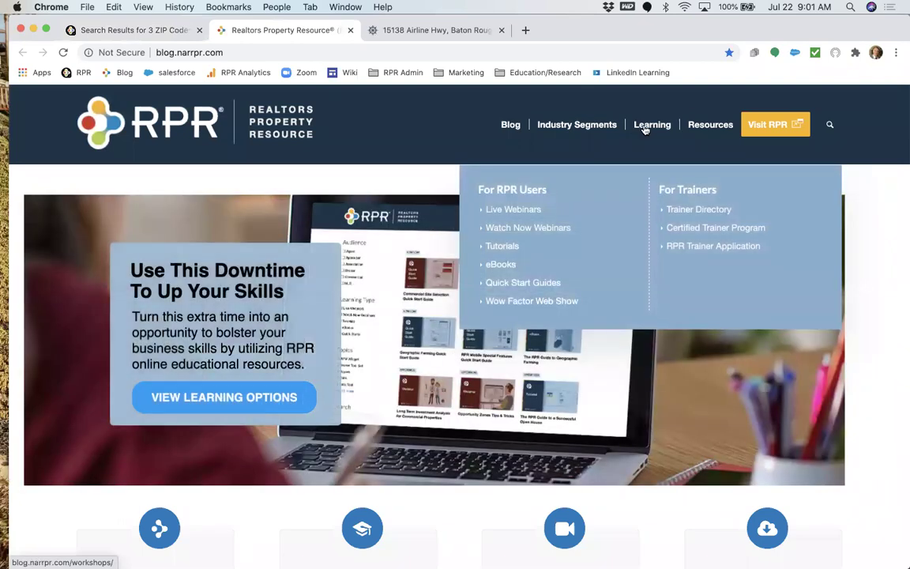
{"action": "left_click", "coordinate": [551, 227]}
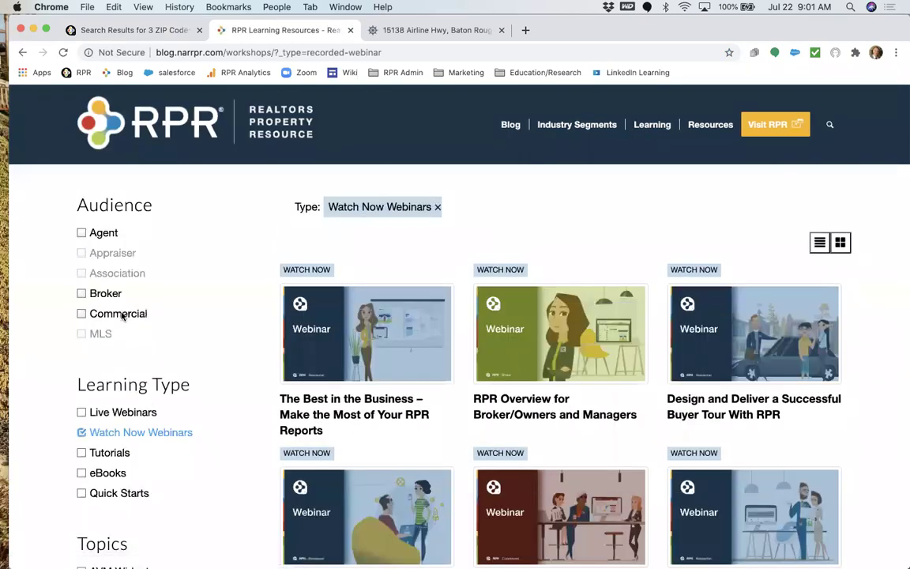
{"action": "left_click", "coordinate": [121, 315]}
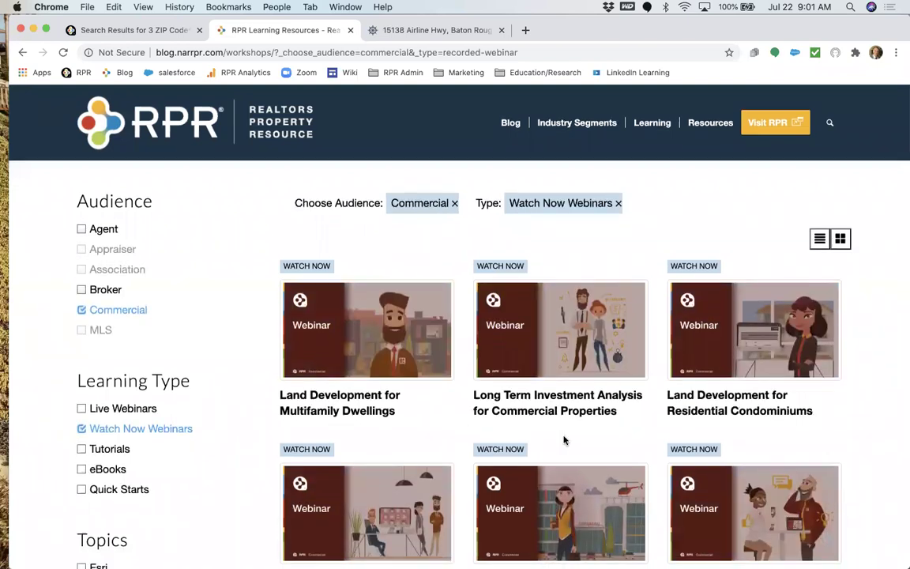
Browse the commercial webinar grid, then return to the 3 ZIP Codes search results.
{"action": "scroll", "coordinate": [564, 437], "scroll_direction": "down", "scroll_amount": 3}
{"action": "scroll", "coordinate": [565, 440], "scroll_direction": "down", "scroll_amount": 5}
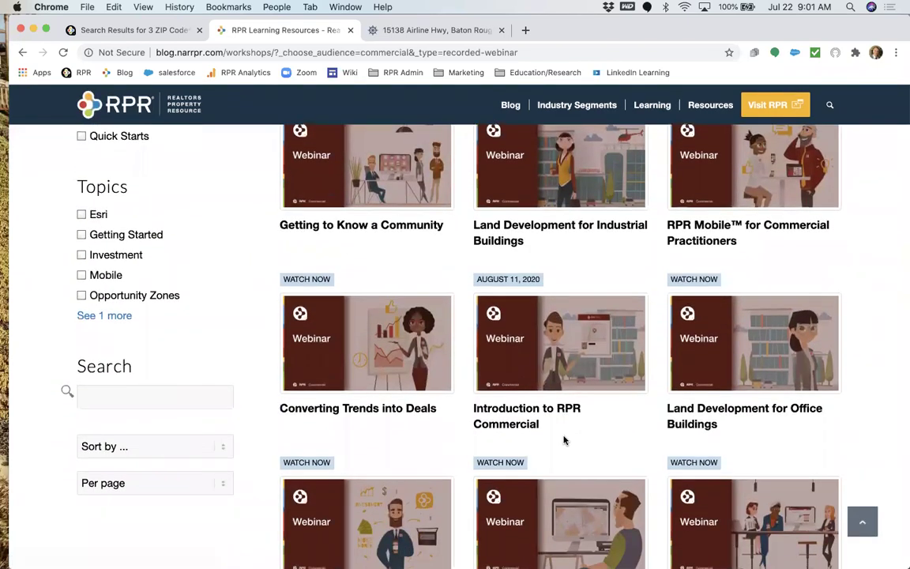
{"action": "scroll", "coordinate": [565, 440], "scroll_direction": "down", "scroll_amount": 5}
{"action": "scroll", "coordinate": [565, 440], "scroll_direction": "up", "scroll_amount": 3}
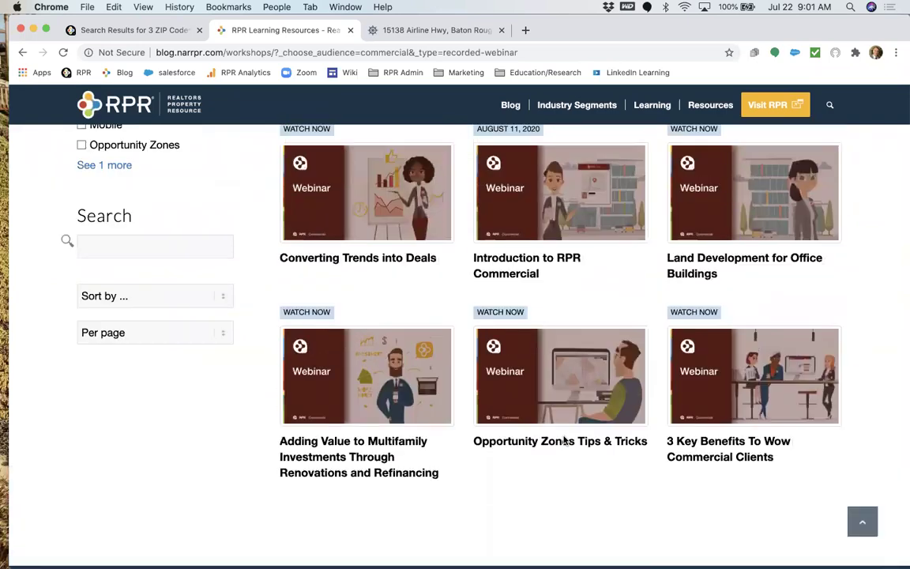
{"action": "scroll", "coordinate": [564, 440], "scroll_direction": "up", "scroll_amount": 6}
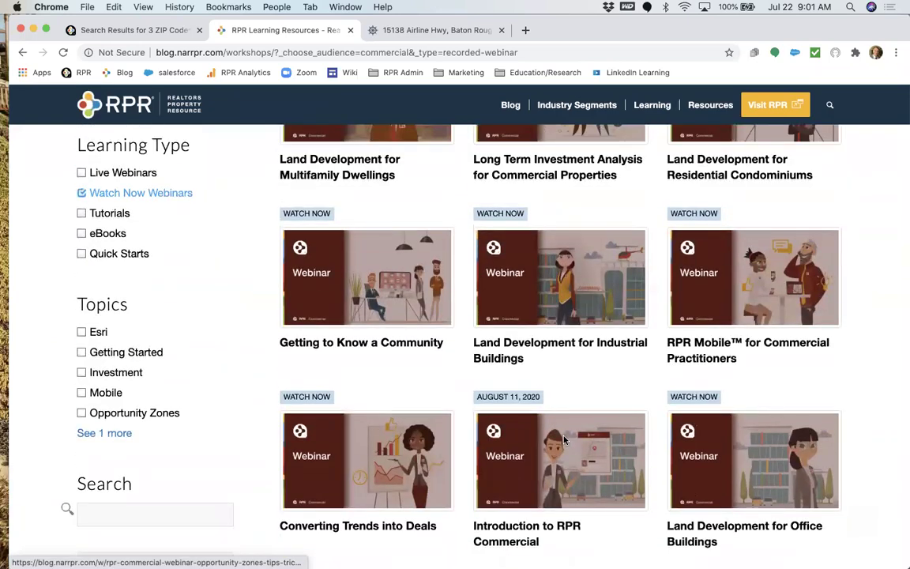
{"action": "scroll", "coordinate": [565, 440], "scroll_direction": "up", "scroll_amount": 3}
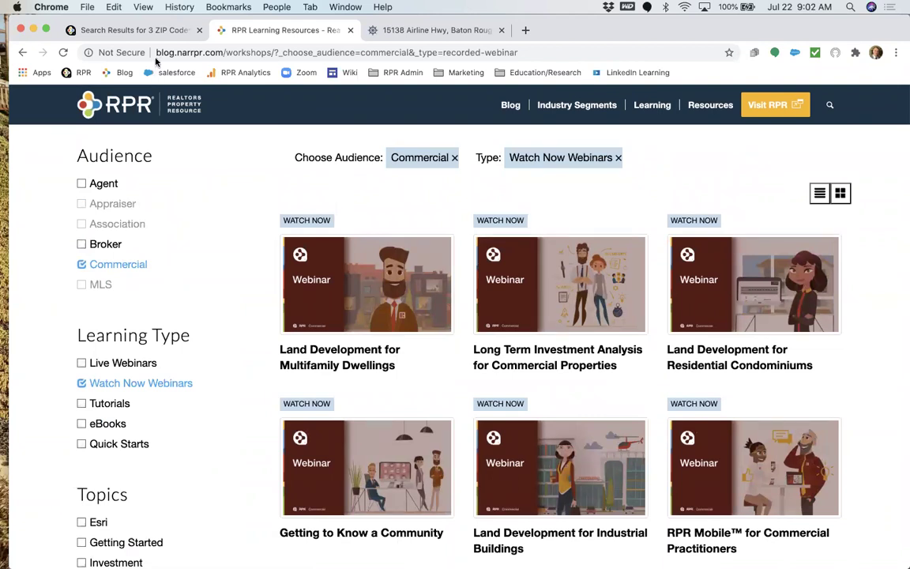
{"action": "left_click", "coordinate": [155, 30]}
{"action": "scroll", "coordinate": [146, 335], "scroll_direction": "up", "scroll_amount": 20}
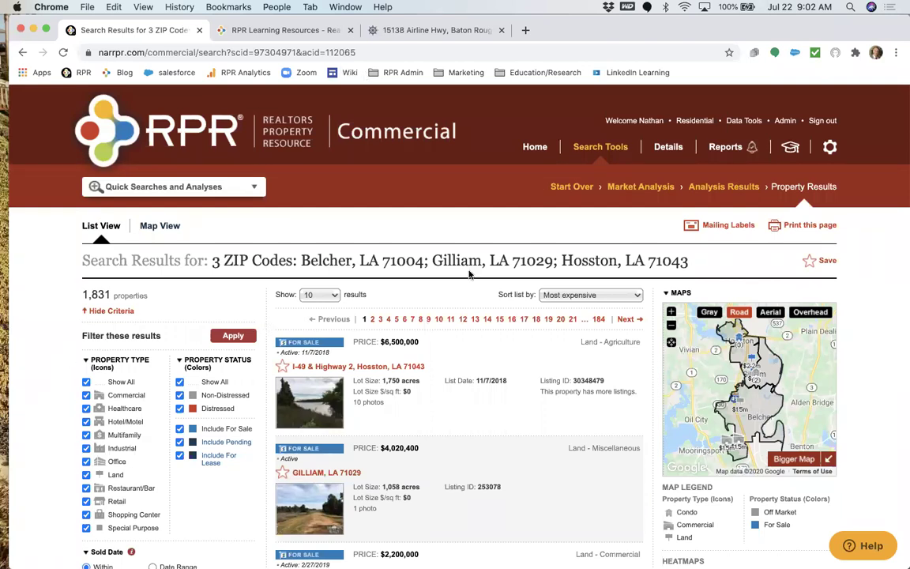
From the RPR Commercial home page, open the Search for All Properties criteria page.
{"action": "left_click", "coordinate": [534, 147]}
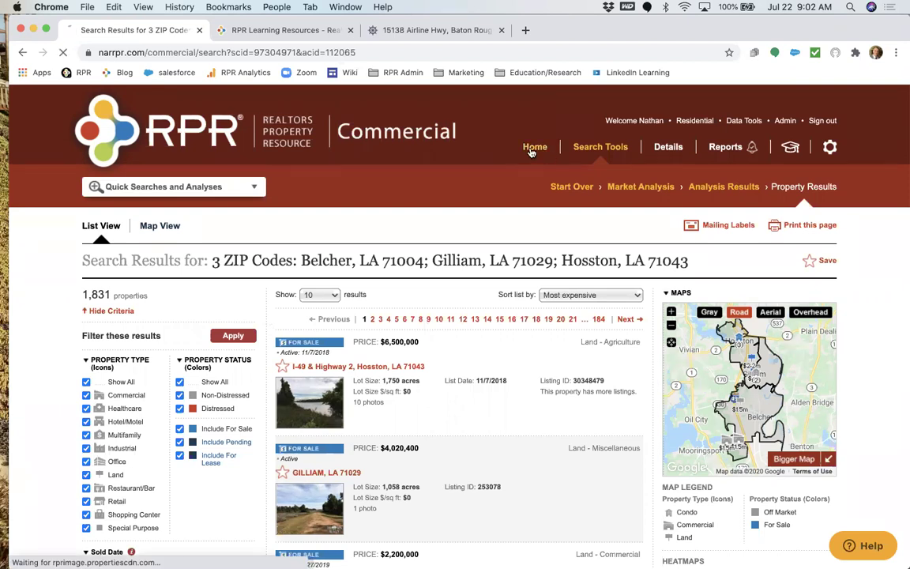
{"action": "left_click", "coordinate": [223, 308]}
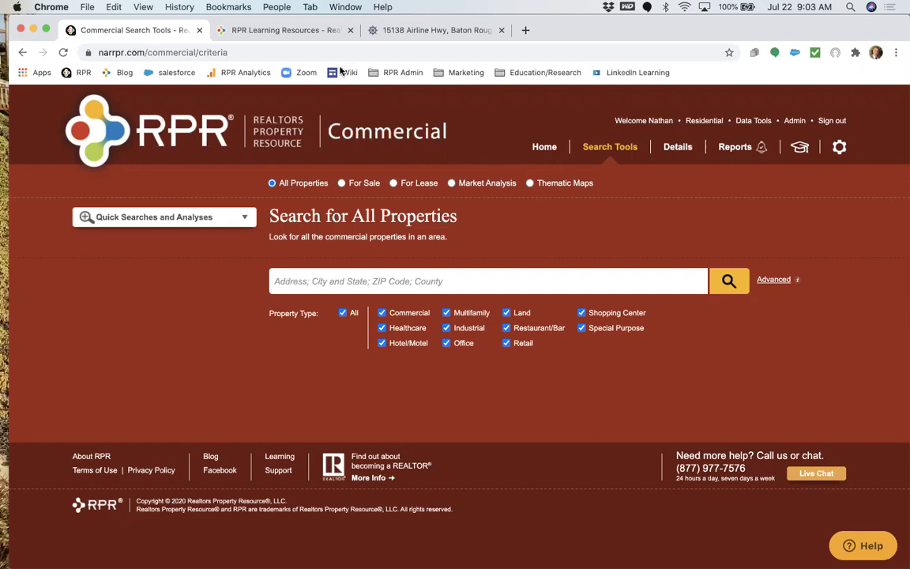
Set the search area to Orleans Parish, Louisiana and narrow the property type to Industrial.
{"action": "left_click", "coordinate": [302, 276]}
{"action": "type", "text": "Oew"}
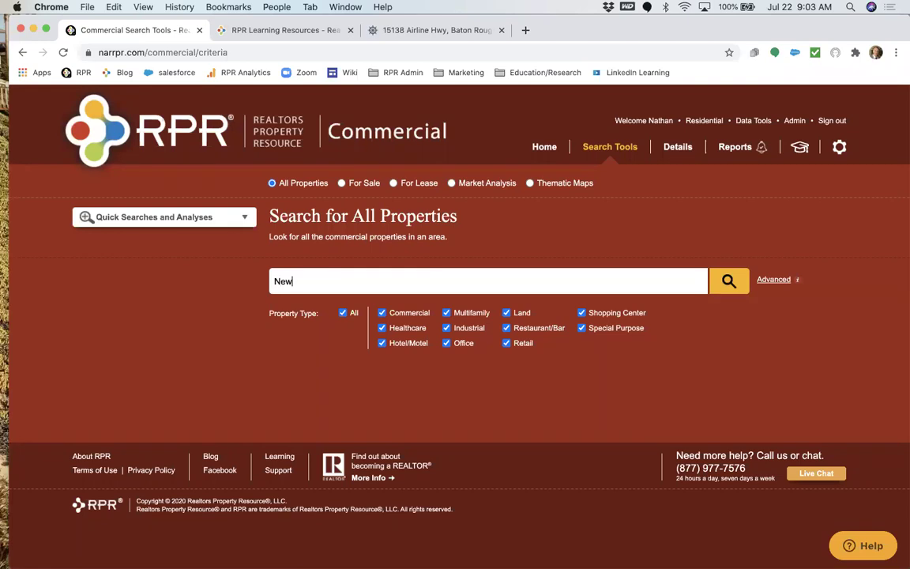
{"action": "type", "text": " Orleans"}
{"action": "key", "text": "BackSpace"}
{"action": "key", "text": "BackSpace"}
{"action": "key", "text": "BackSpace"}
{"action": "key", "text": "BackSpace"}
{"action": "key", "text": "BackSpace"}
{"action": "key", "text": "BackSpace"}
{"action": "key", "text": "BackSpace"}
{"action": "key", "text": "BackSpace"}
{"action": "key", "text": "BackSpace"}
{"action": "key", "text": "BackSpace"}
{"action": "key", "text": "BackSpace"}
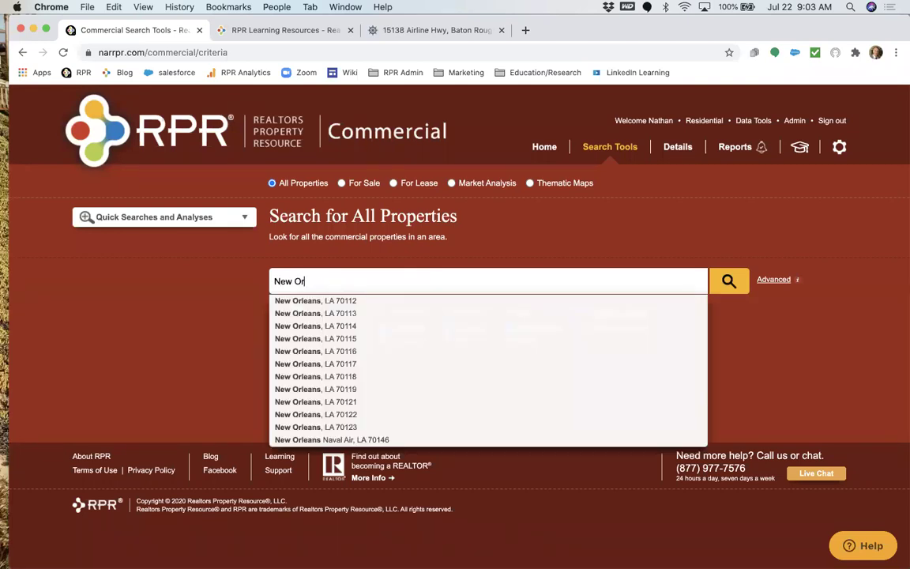
{"action": "type", "text": "O"}
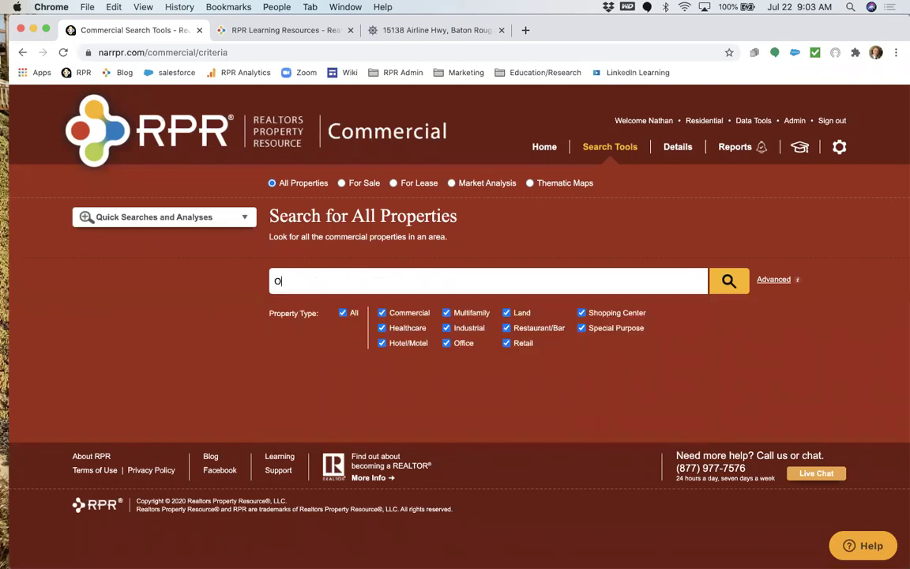
{"action": "type", "text": "rleans Parish, Louisiana"}
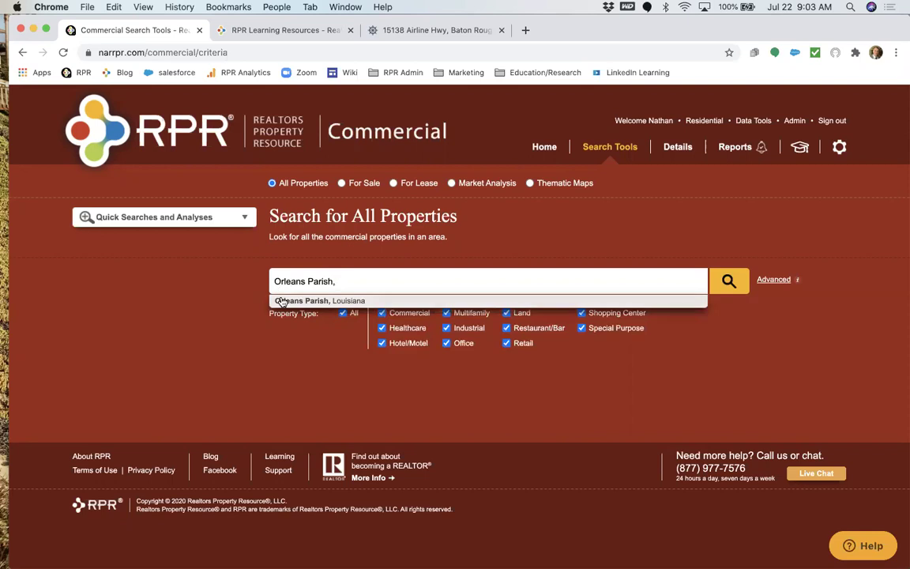
{"action": "left_click", "coordinate": [315, 301]}
{"action": "left_click", "coordinate": [343, 313]}
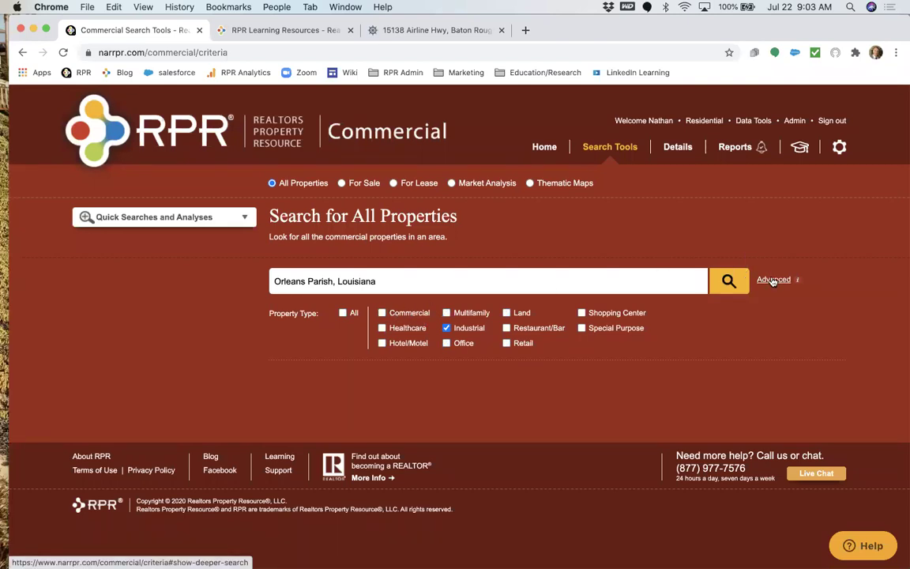
Limit the Orleans Parish Industrial search to properties sold within 1 year and run it.
{"action": "left_click", "coordinate": [773, 280]}
{"action": "scroll", "coordinate": [595, 345], "scroll_direction": "down", "scroll_amount": 3}
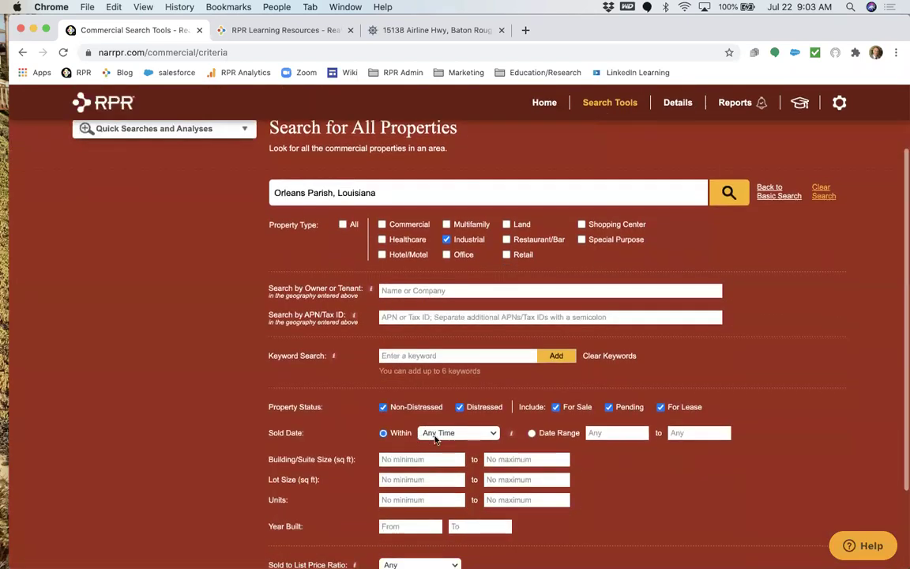
{"action": "left_click", "coordinate": [434, 434]}
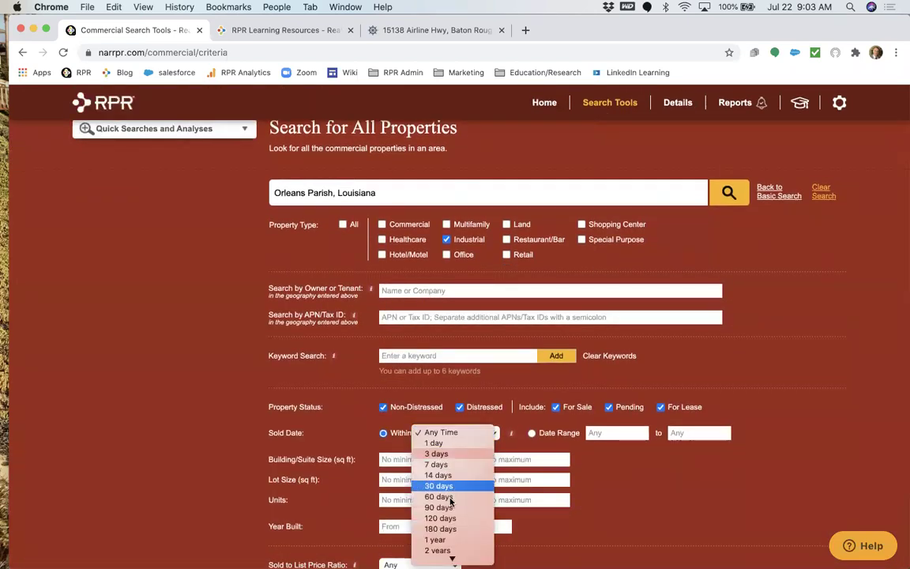
{"action": "left_click", "coordinate": [436, 540]}
{"action": "scroll", "coordinate": [477, 402], "scroll_direction": "up", "scroll_amount": 2}
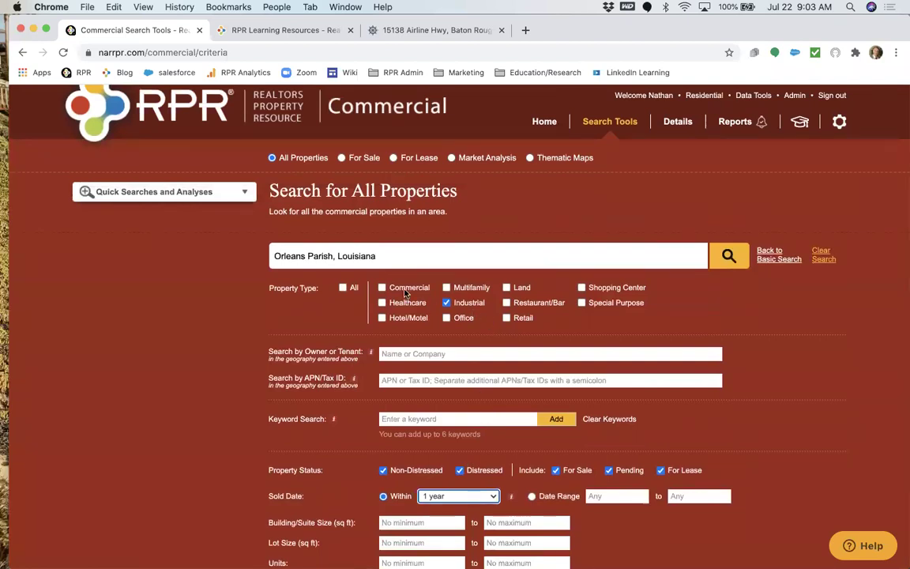
{"action": "left_click", "coordinate": [727, 255]}
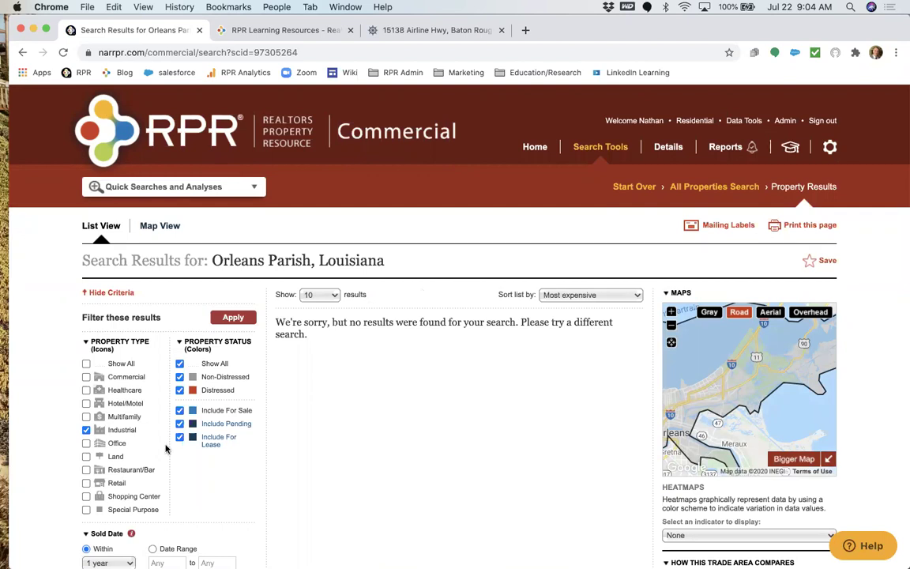
Add Commercial to the property types and scroll through the 78 sold listings.
{"action": "left_click", "coordinate": [126, 377]}
{"action": "left_click", "coordinate": [233, 317]}
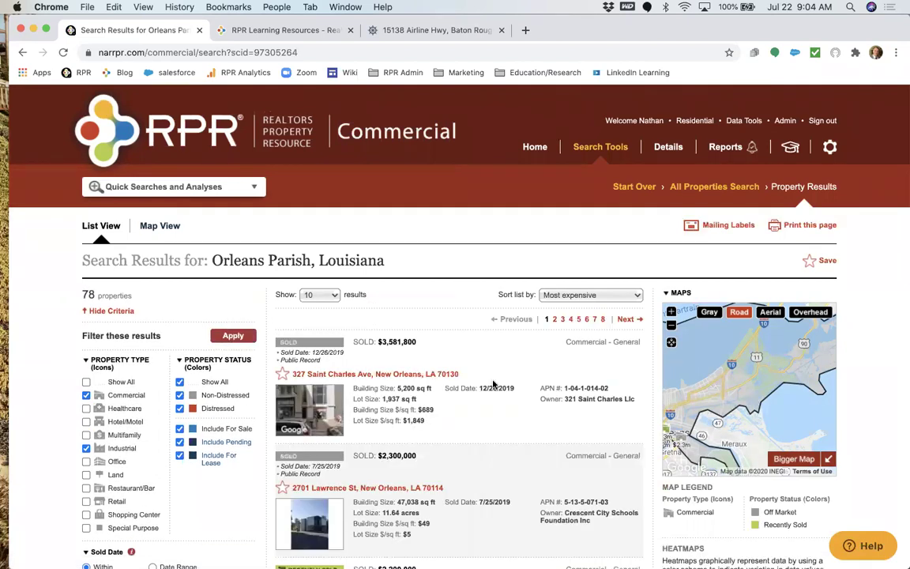
{"action": "scroll", "coordinate": [492, 385], "scroll_direction": "down", "scroll_amount": 8}
{"action": "scroll", "coordinate": [493, 385], "scroll_direction": "down", "scroll_amount": 4}
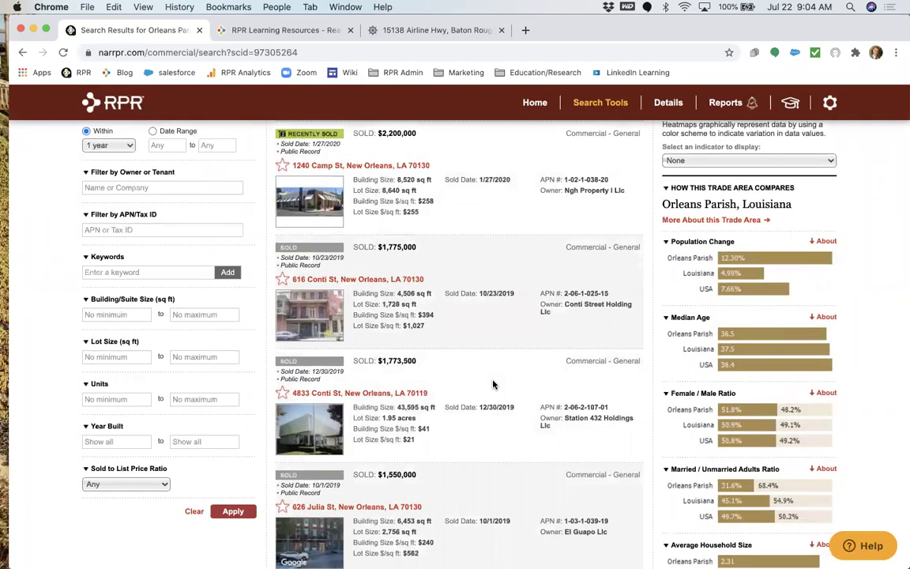
{"action": "scroll", "coordinate": [493, 385], "scroll_direction": "down", "scroll_amount": 8}
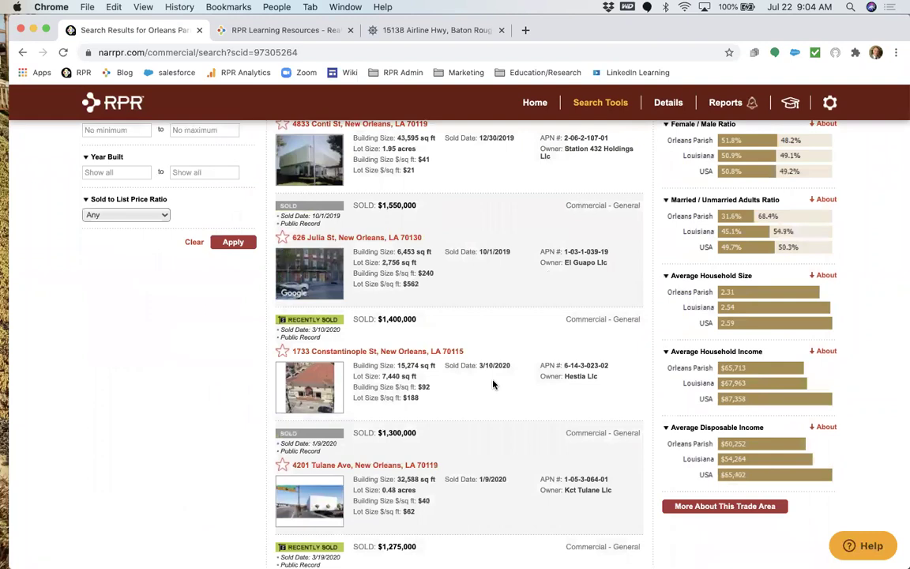
{"action": "scroll", "coordinate": [492, 385], "scroll_direction": "down", "scroll_amount": 9}
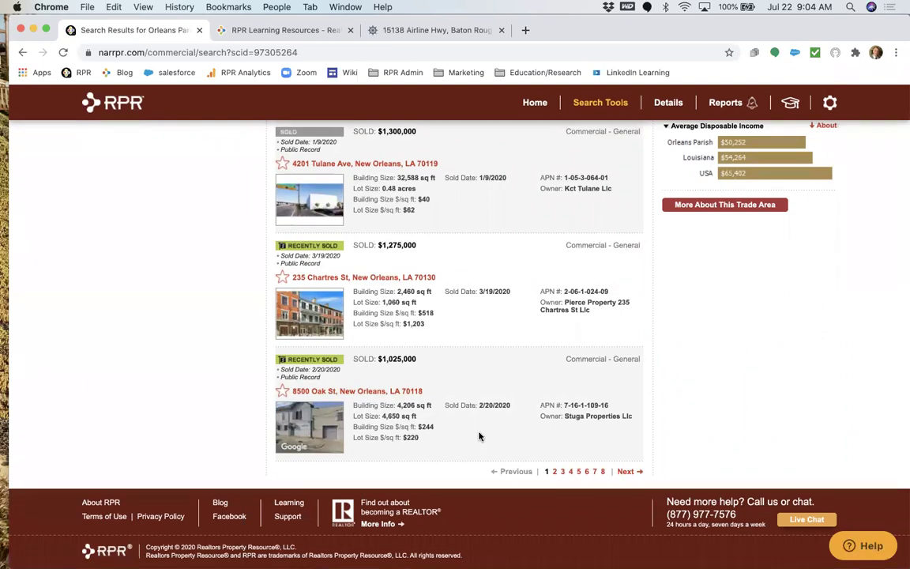
{"action": "scroll", "coordinate": [479, 434], "scroll_direction": "up", "scroll_amount": 2}
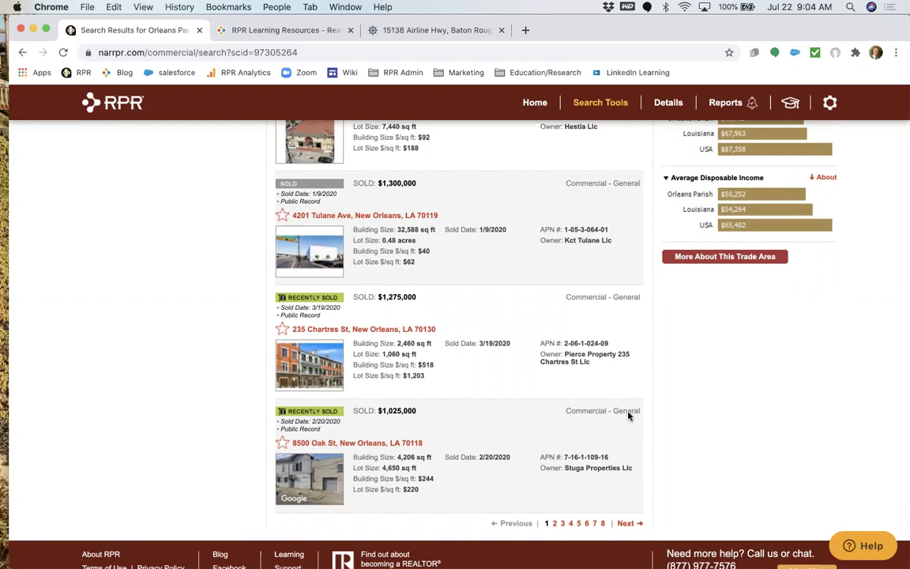
{"action": "scroll", "coordinate": [628, 416], "scroll_direction": "up", "scroll_amount": 8}
{"action": "scroll", "coordinate": [628, 417], "scroll_direction": "up", "scroll_amount": 3}
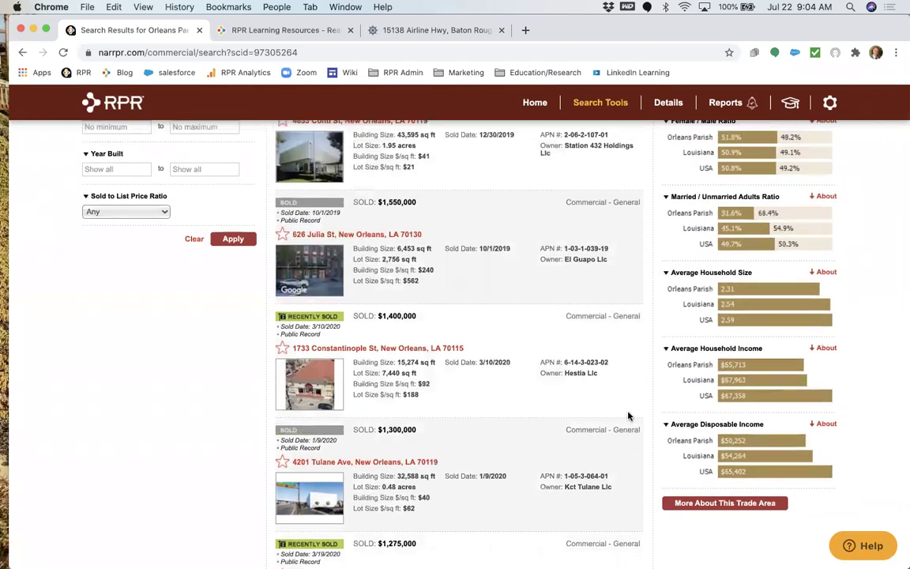
{"action": "scroll", "coordinate": [628, 416], "scroll_direction": "up", "scroll_amount": 15}
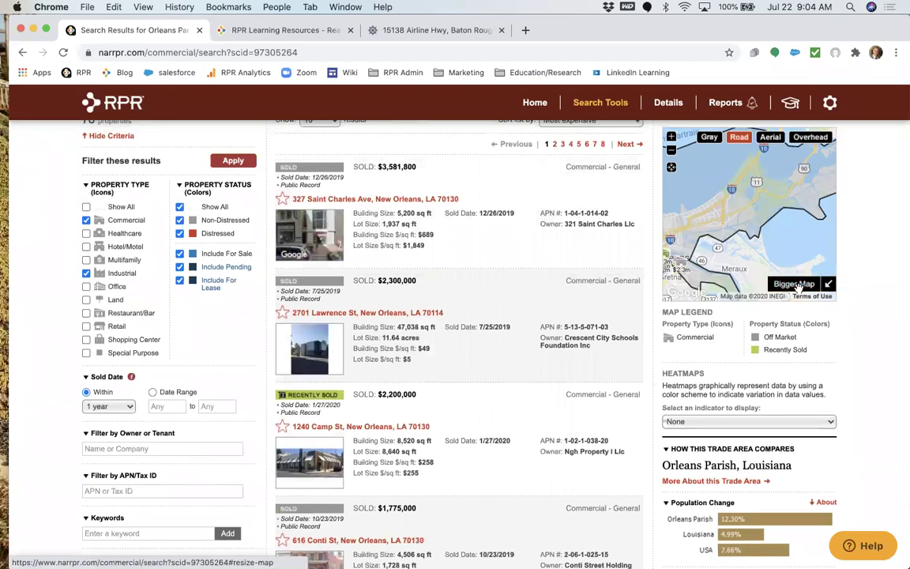
{"action": "left_click", "coordinate": [798, 289]}
{"action": "left_click_drag", "start_coordinate": [372, 338], "coordinate": [480, 257]}
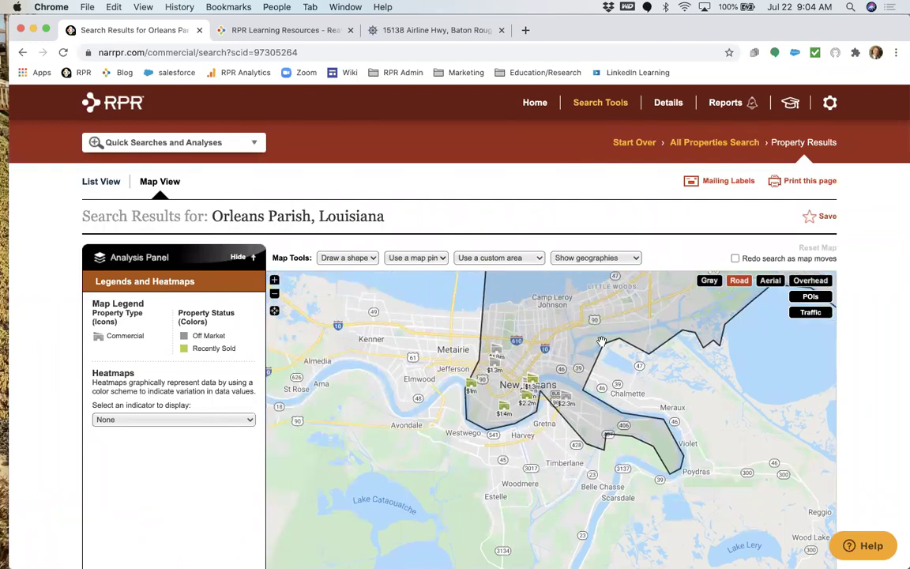
{"action": "left_click_drag", "start_coordinate": [605, 341], "coordinate": [505, 379]}
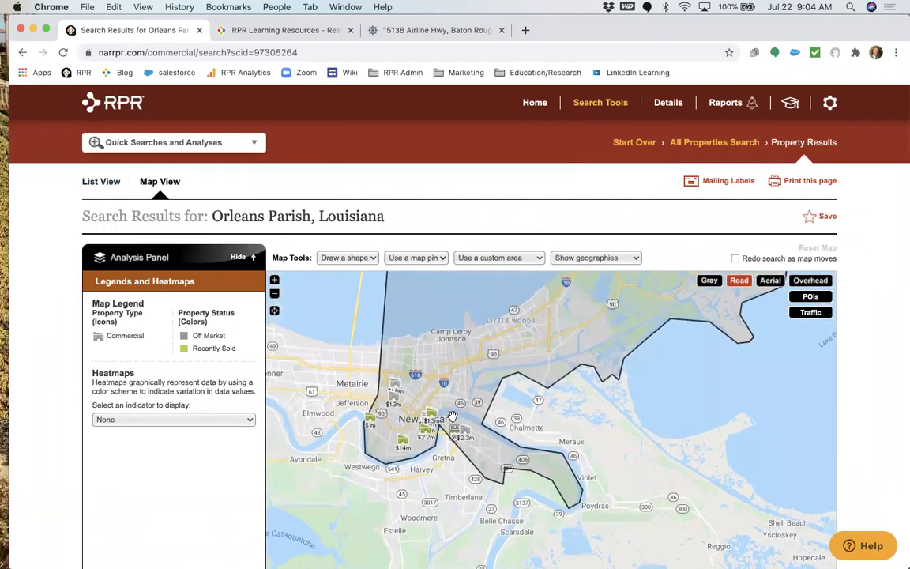
{"action": "scroll", "coordinate": [453, 417], "scroll_direction": "up", "scroll_amount": 1}
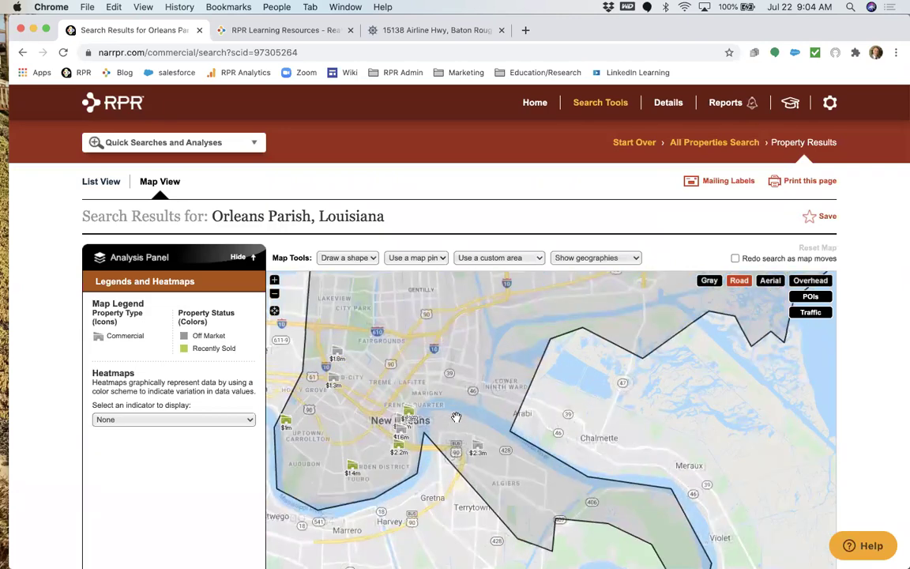
{"action": "scroll", "coordinate": [456, 417], "scroll_direction": "up", "scroll_amount": 1}
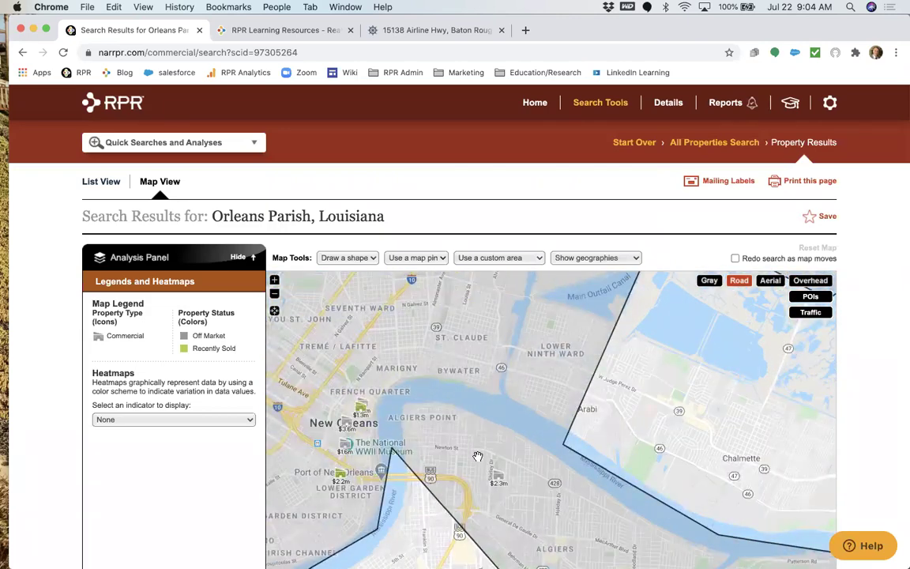
{"action": "left_click_drag", "start_coordinate": [446, 357], "coordinate": [422, 278]}
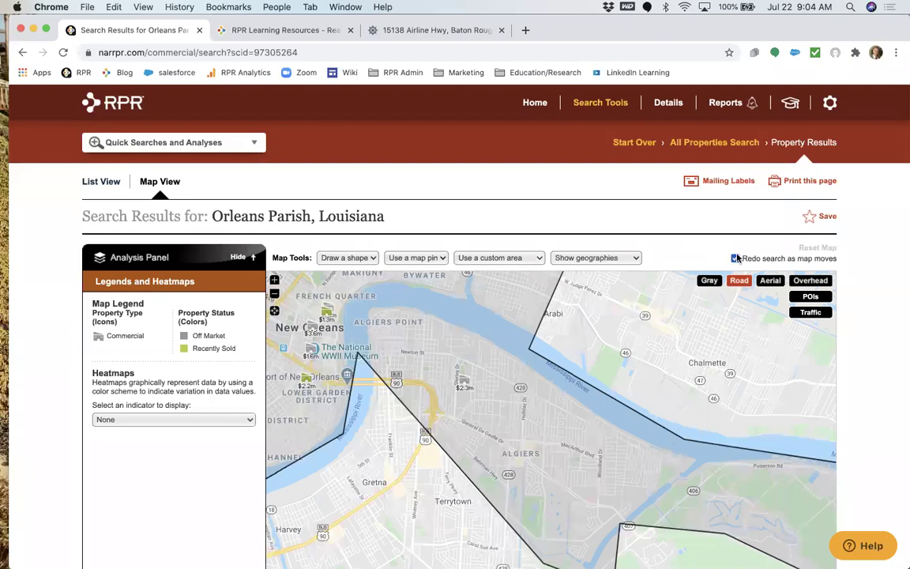
{"action": "left_click_drag", "start_coordinate": [486, 373], "coordinate": [464, 332]}
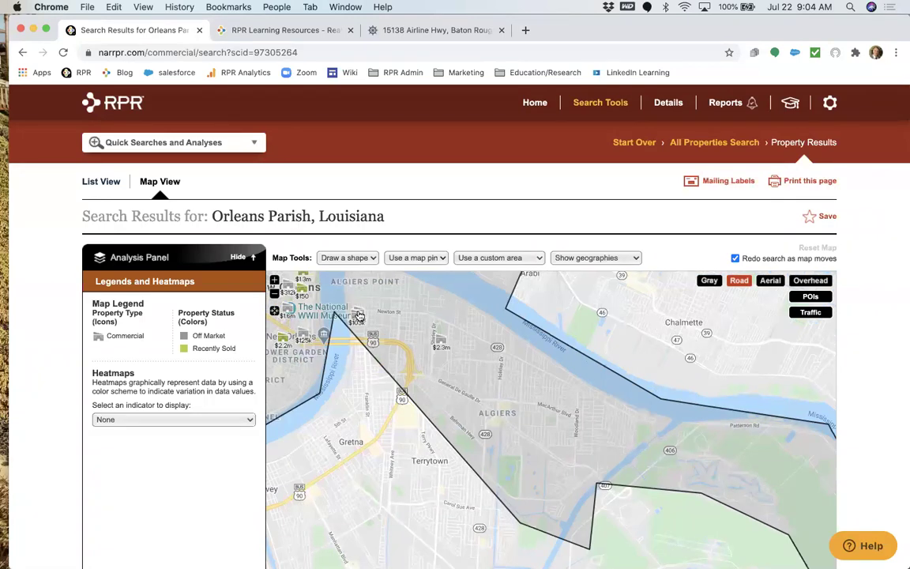
{"action": "left_click", "coordinate": [356, 318]}
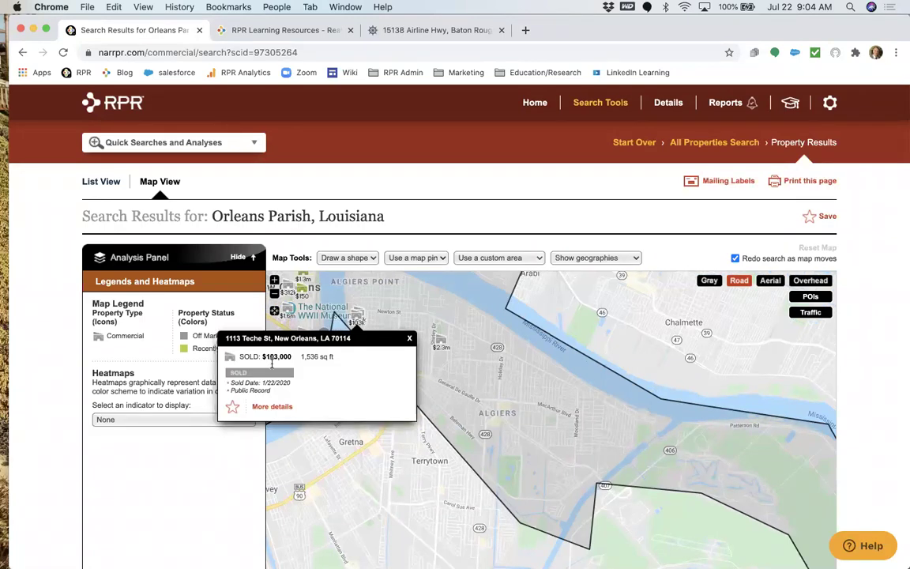
{"action": "left_click", "coordinate": [266, 408]}
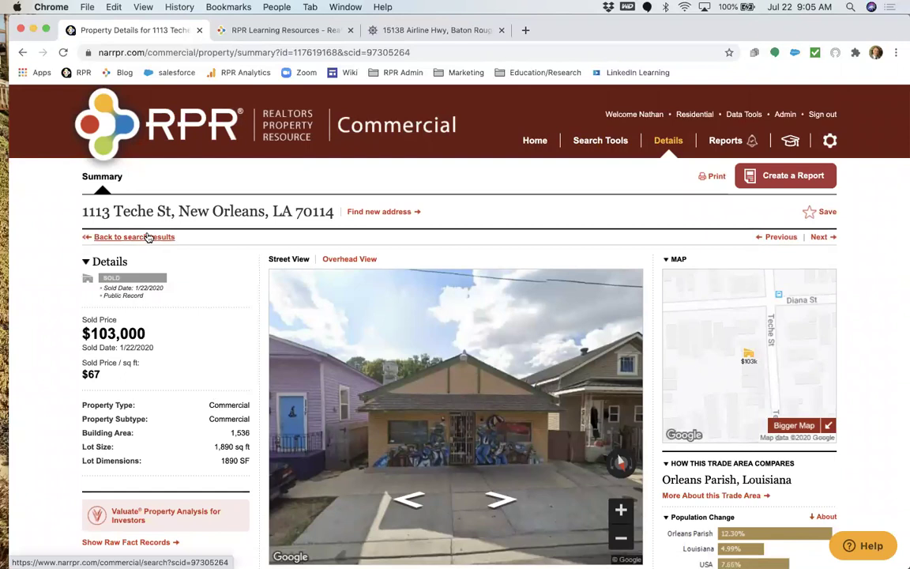
Back in the search results, move the map to Bywater and scroll through the 19 properties.
{"action": "left_click", "coordinate": [148, 237]}
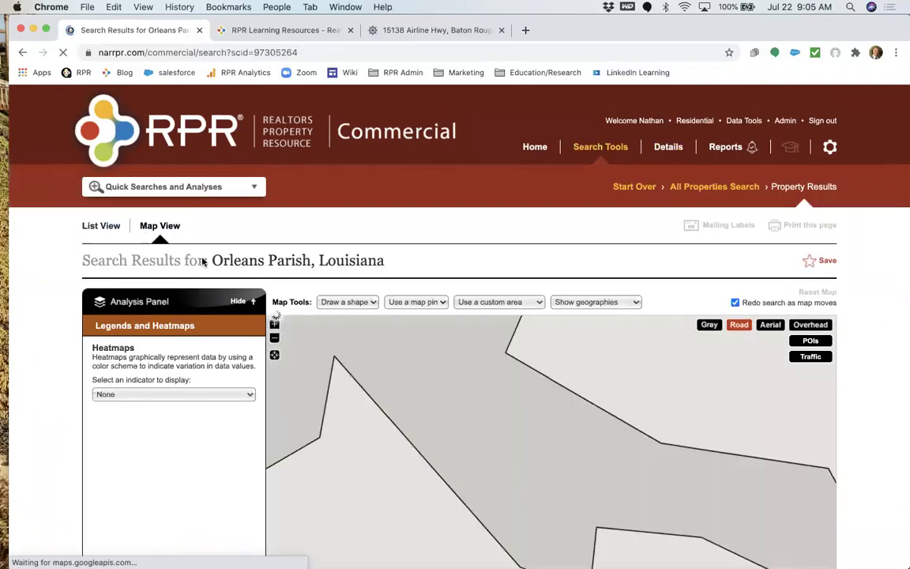
{"action": "scroll", "coordinate": [202, 262], "scroll_direction": "down", "scroll_amount": 5}
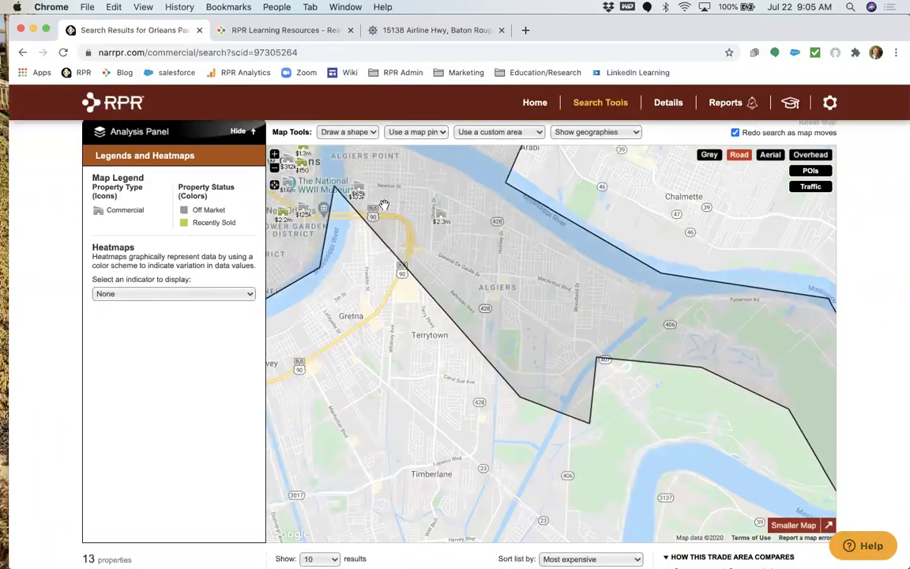
{"action": "left_click_drag", "start_coordinate": [384, 206], "coordinate": [654, 425]}
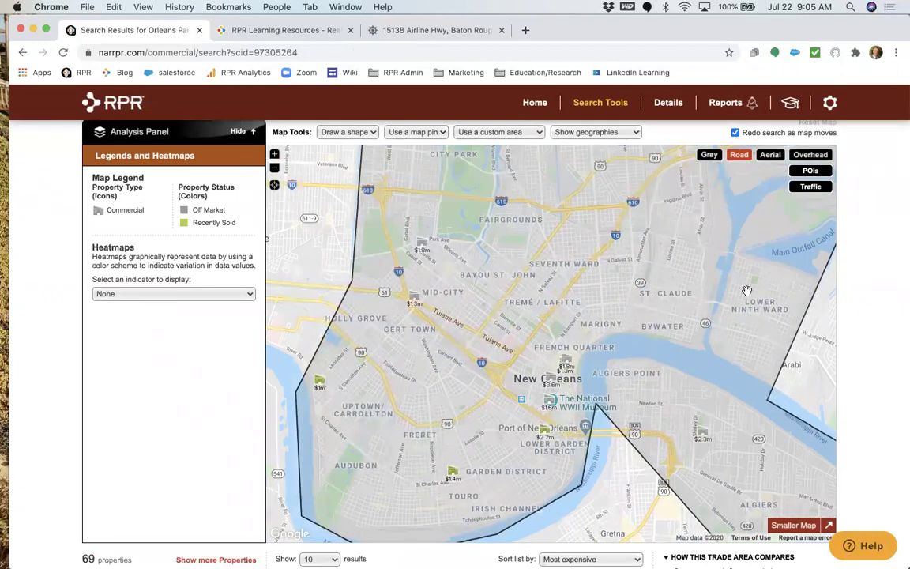
{"action": "scroll", "coordinate": [746, 291], "scroll_direction": "up", "scroll_amount": 3}
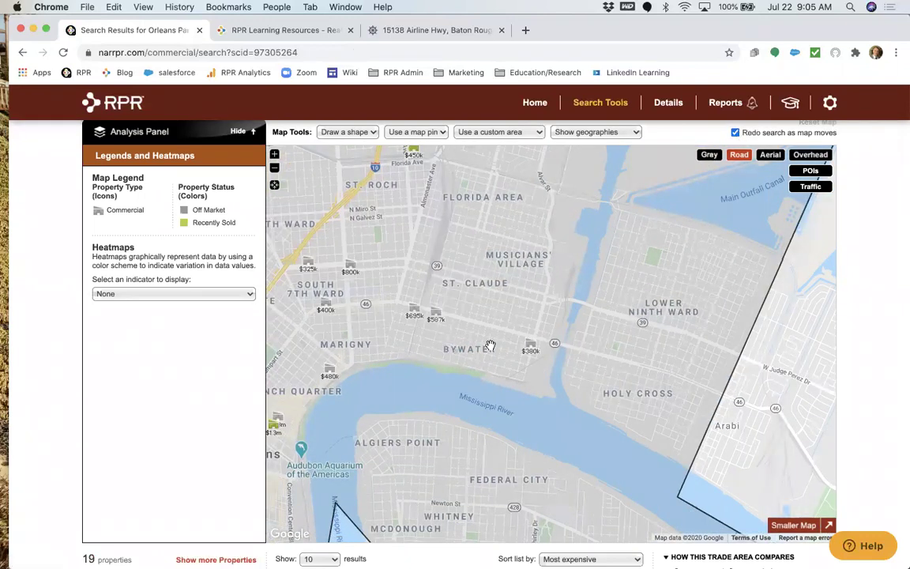
{"action": "scroll", "coordinate": [490, 345], "scroll_direction": "up", "scroll_amount": 3}
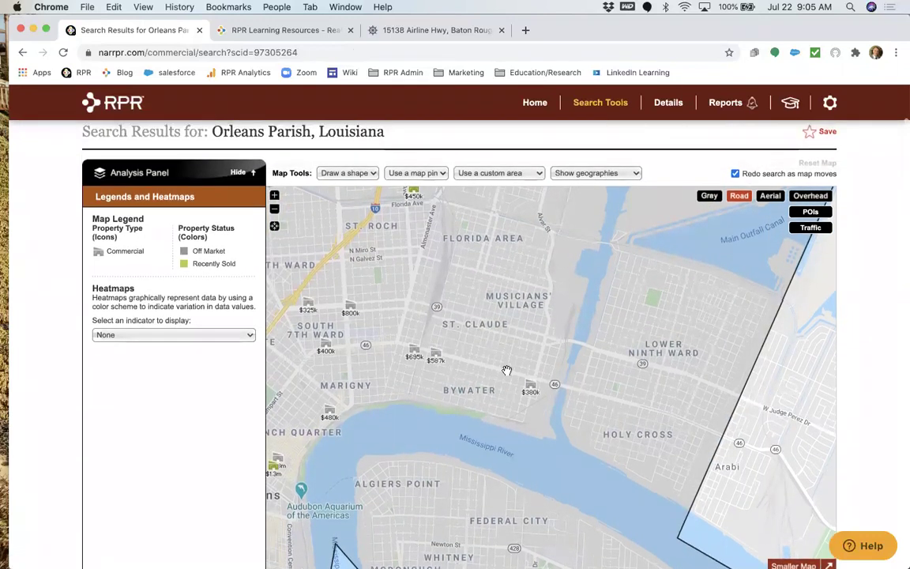
{"action": "scroll", "coordinate": [447, 362], "scroll_direction": "down", "scroll_amount": 2}
{"action": "scroll", "coordinate": [446, 385], "scroll_direction": "down", "scroll_amount": 5}
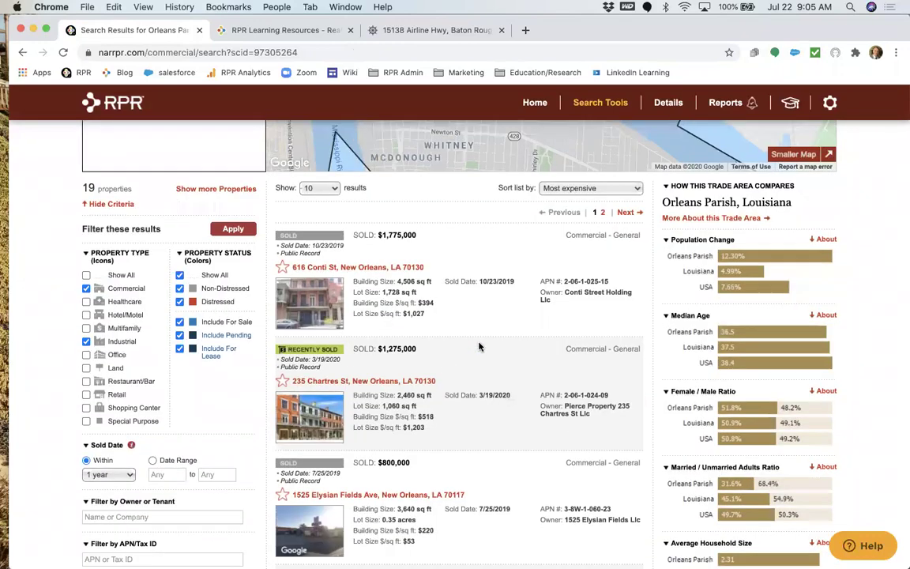
{"action": "scroll", "coordinate": [497, 371], "scroll_direction": "down", "scroll_amount": 1}
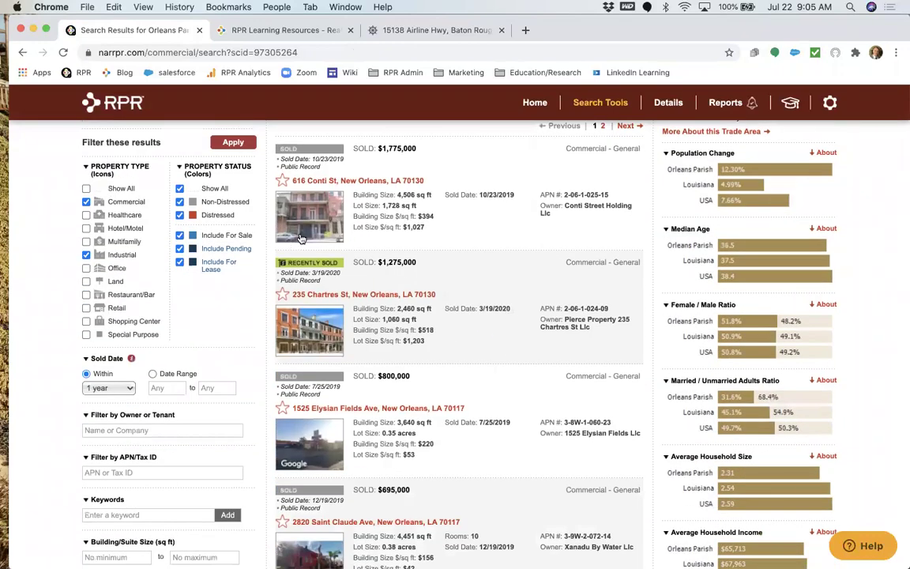
{"action": "scroll", "coordinate": [311, 426], "scroll_direction": "down", "scroll_amount": 5}
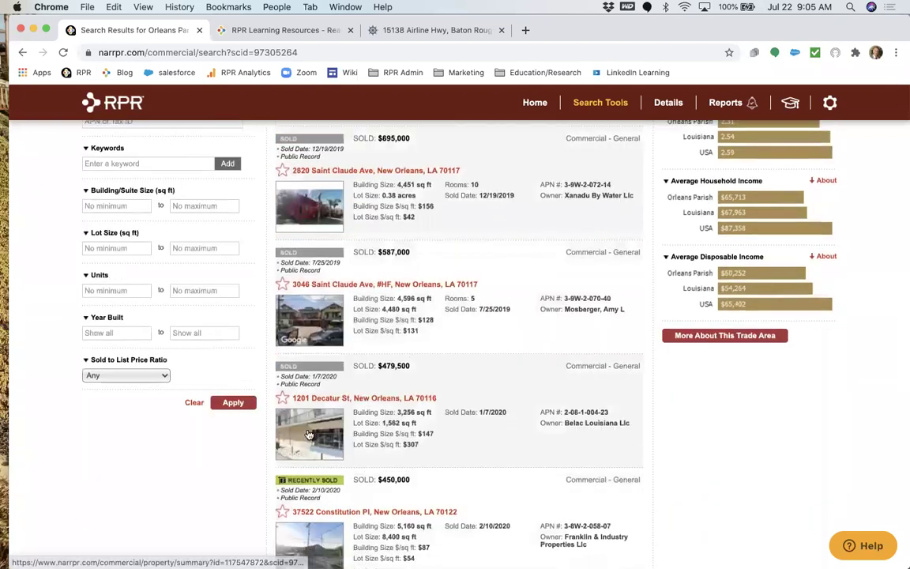
{"action": "scroll", "coordinate": [308, 433], "scroll_direction": "down", "scroll_amount": 3}
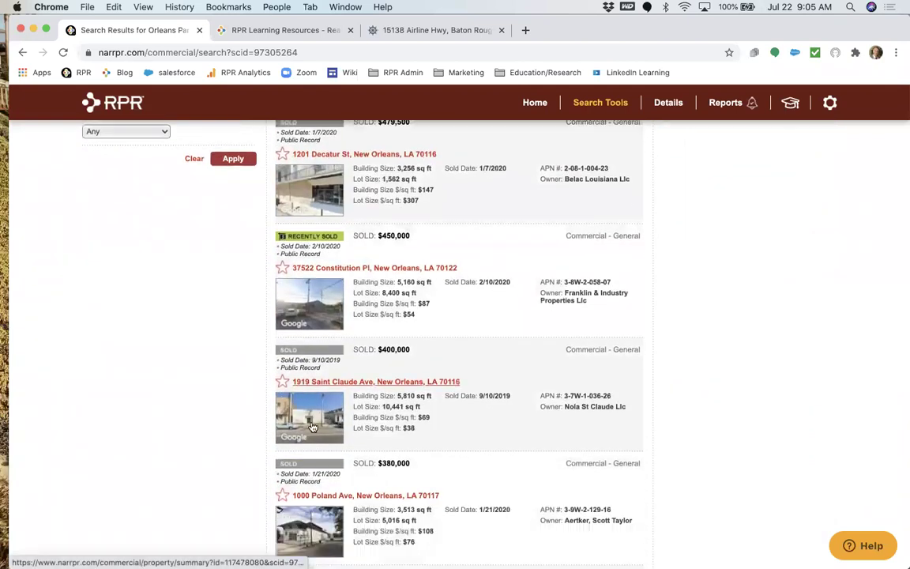
{"action": "left_click", "coordinate": [342, 381]}
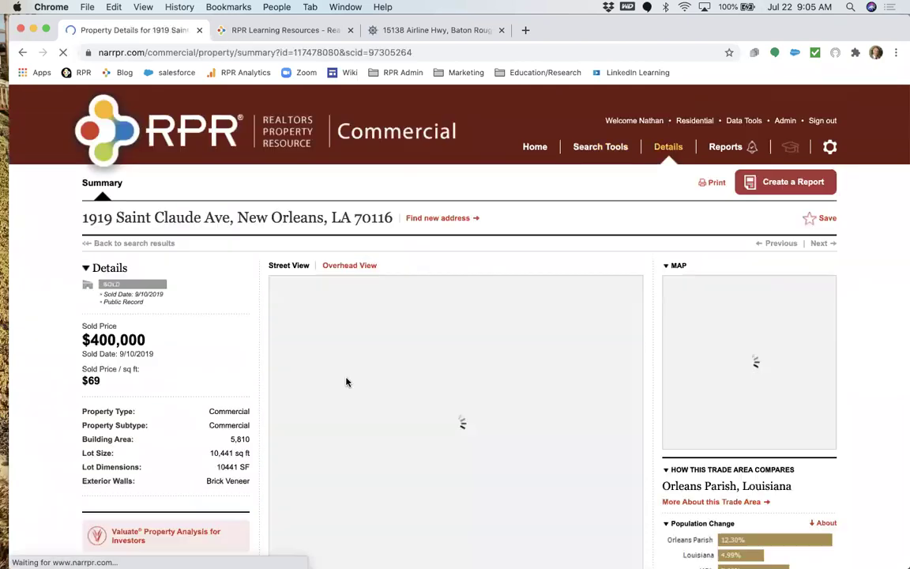
{"action": "scroll", "coordinate": [403, 360], "scroll_direction": "down", "scroll_amount": 2}
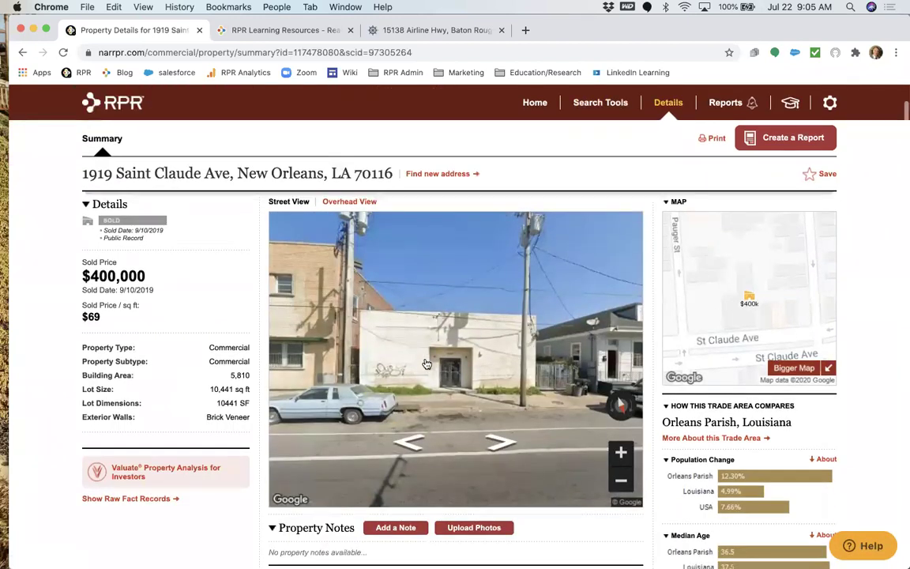
{"action": "left_click_drag", "start_coordinate": [156, 294], "coordinate": [79, 279]}
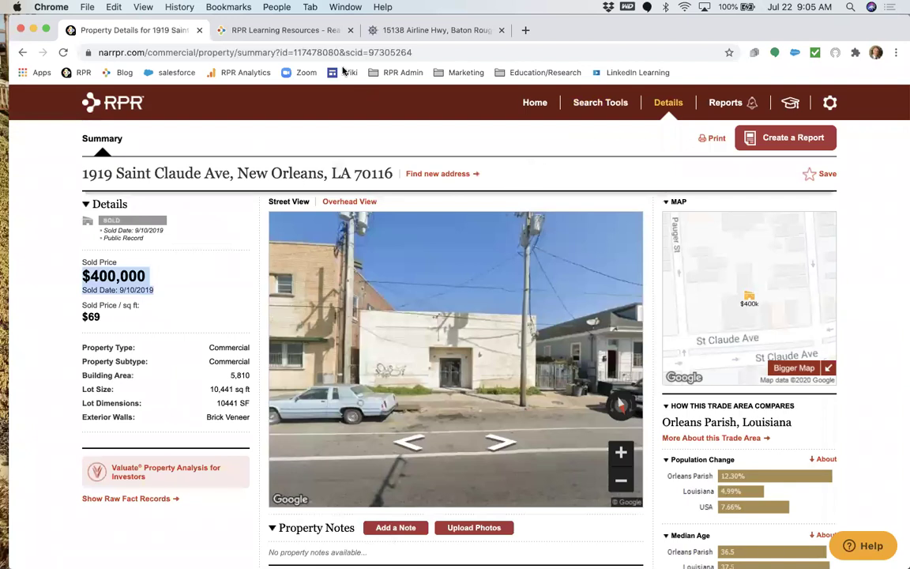
{"action": "scroll", "coordinate": [251, 285], "scroll_direction": "up", "scroll_amount": 2}
{"action": "left_click", "coordinate": [157, 244]}
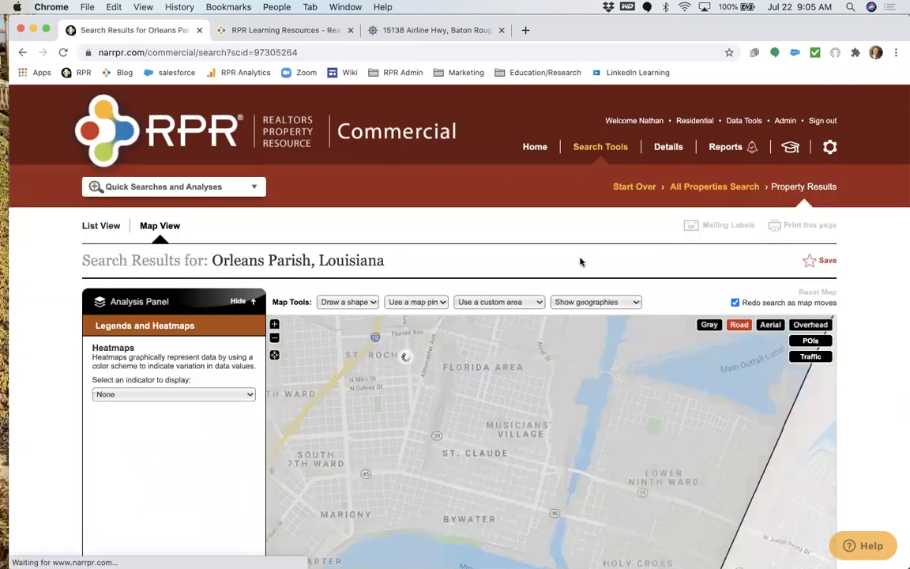
{"action": "scroll", "coordinate": [183, 371], "scroll_direction": "down", "scroll_amount": 10}
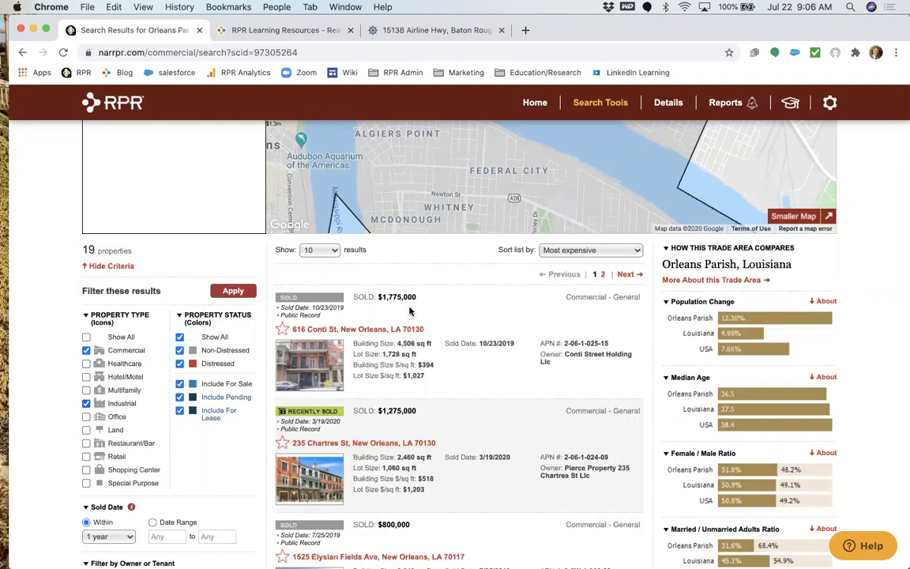
Pan the map north to cover St. Roch and the Florida Area.
{"action": "scroll", "coordinate": [409, 310], "scroll_direction": "up", "scroll_amount": 5}
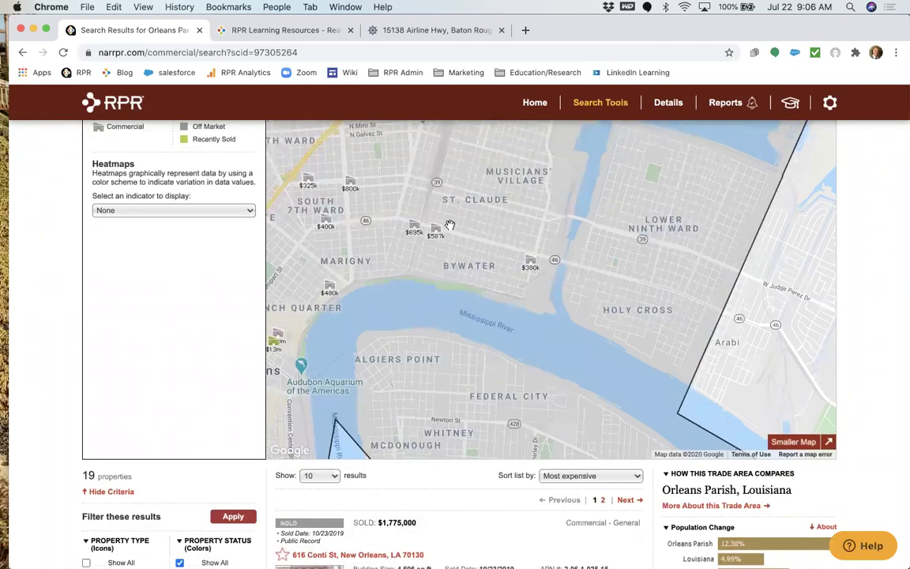
{"action": "scroll", "coordinate": [449, 225], "scroll_direction": "up", "scroll_amount": 1}
{"action": "left_click_drag", "start_coordinate": [501, 156], "coordinate": [546, 298]}
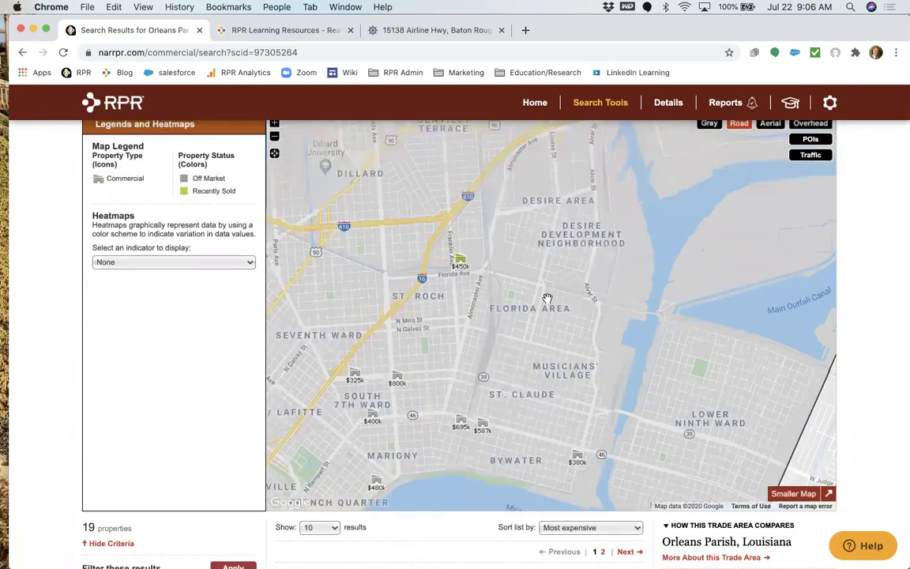
{"action": "scroll", "coordinate": [532, 371], "scroll_direction": "down", "scroll_amount": 6}
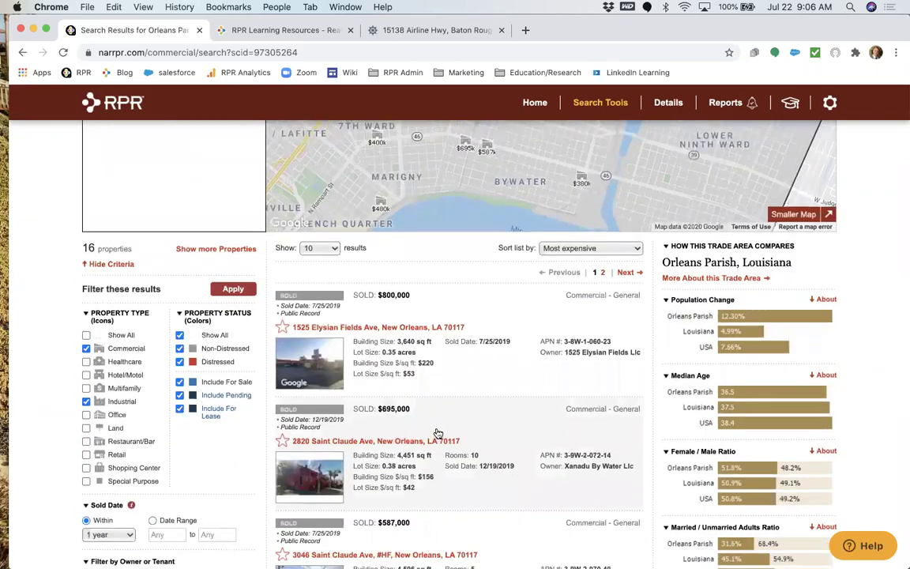
{"action": "scroll", "coordinate": [438, 434], "scroll_direction": "down", "scroll_amount": 5}
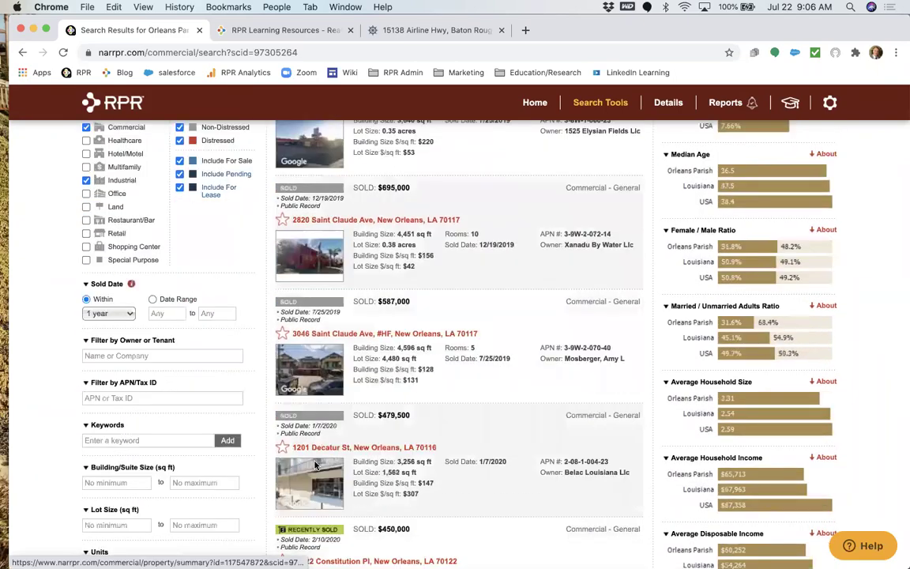
{"action": "scroll", "coordinate": [315, 465], "scroll_direction": "down", "scroll_amount": 8}
{"action": "scroll", "coordinate": [316, 466], "scroll_direction": "up", "scroll_amount": 12}
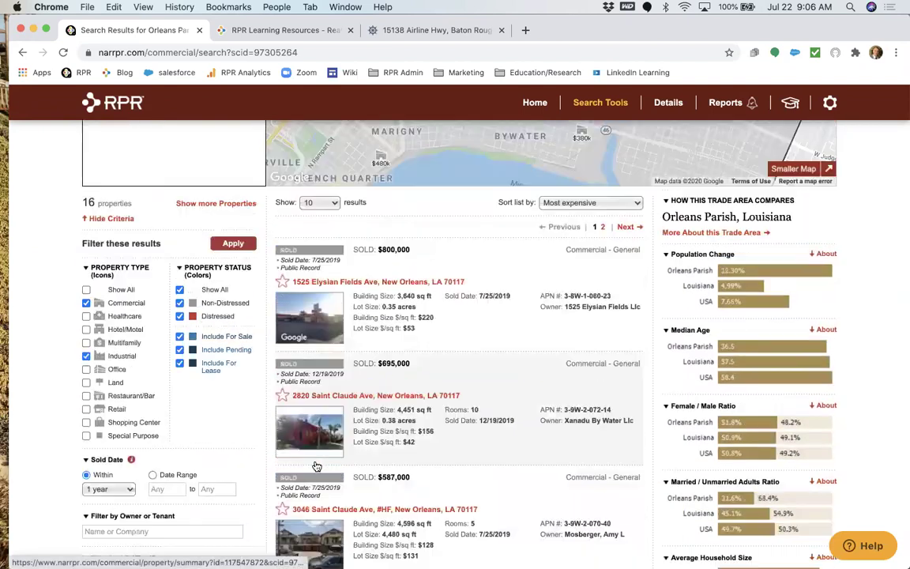
{"action": "scroll", "coordinate": [316, 466], "scroll_direction": "up", "scroll_amount": 2}
Show 50 results per page, sorted by building size.
{"action": "left_click", "coordinate": [315, 283]}
{"action": "left_click", "coordinate": [313, 305]}
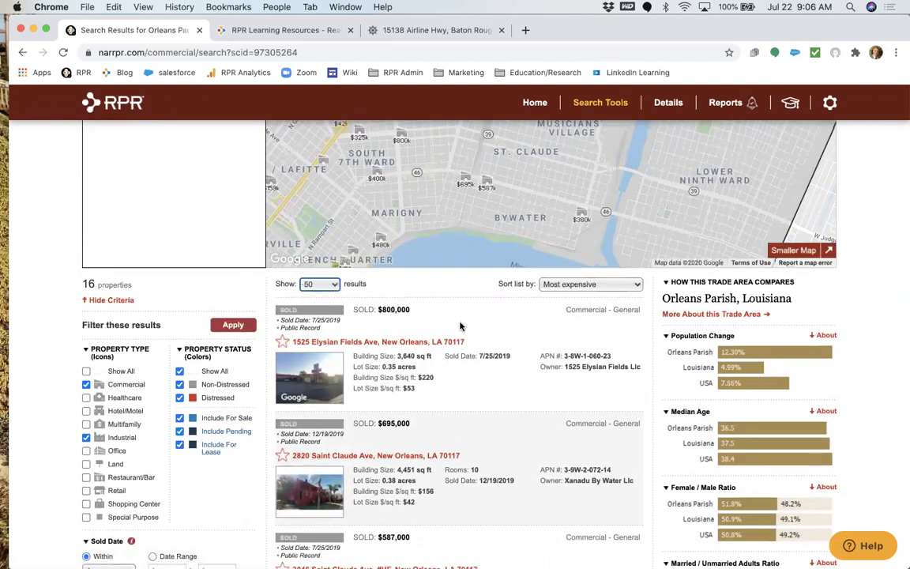
{"action": "left_click", "coordinate": [591, 289]}
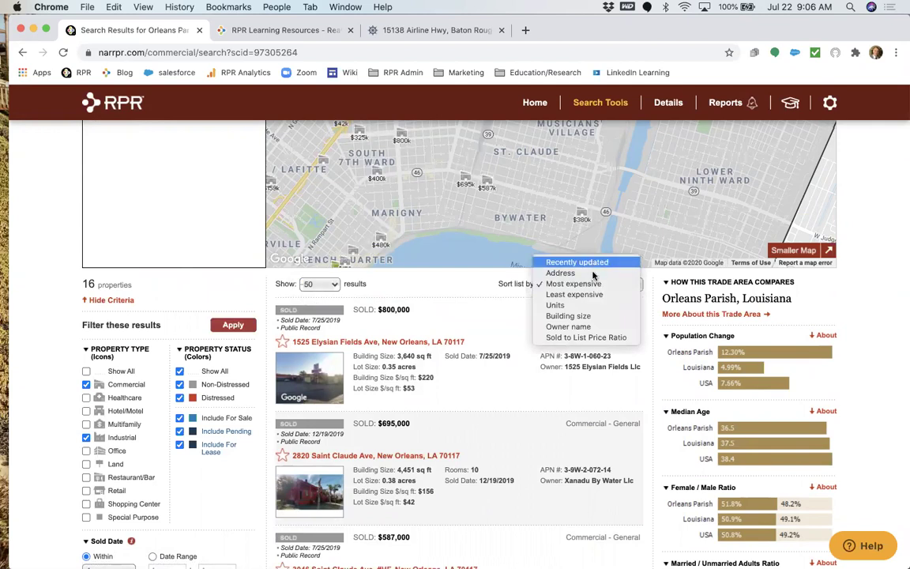
{"action": "left_click", "coordinate": [598, 315]}
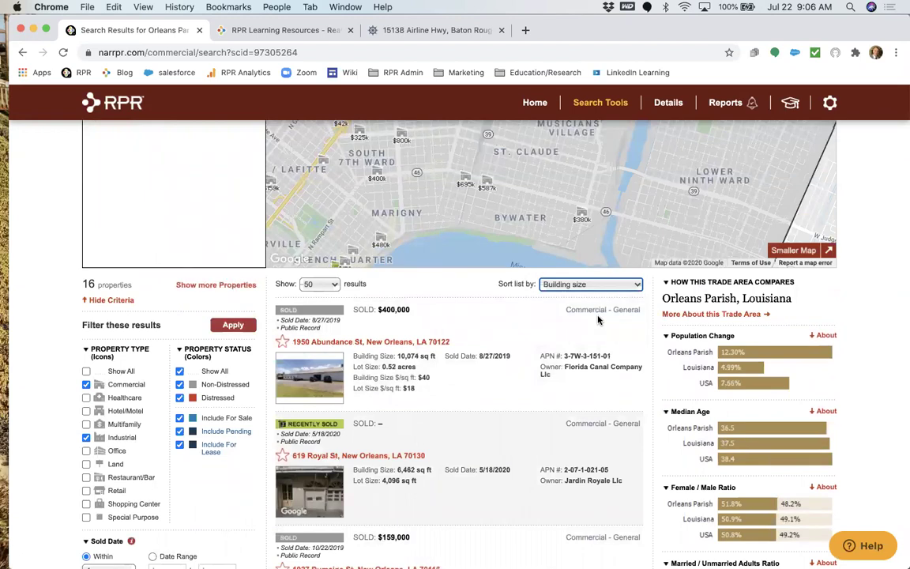
{"action": "left_click", "coordinate": [356, 343]}
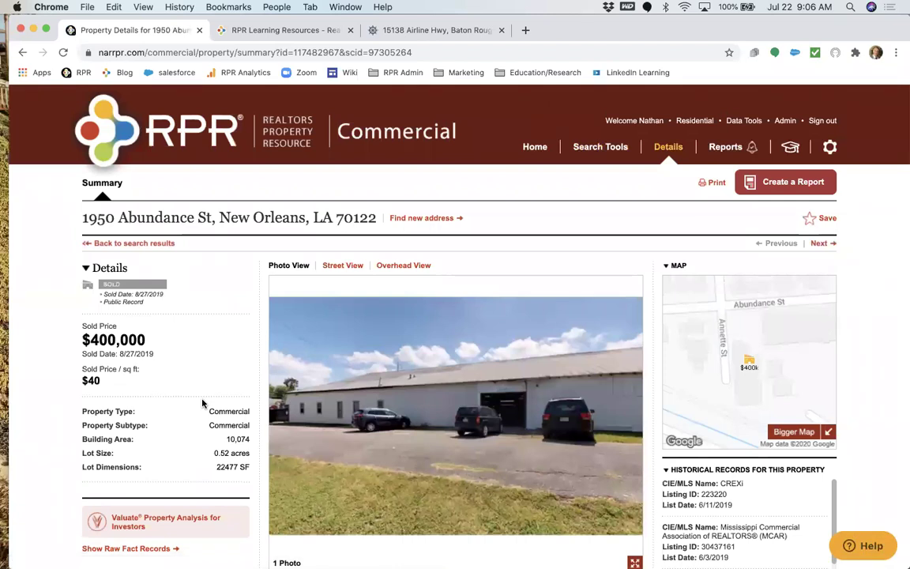
{"action": "scroll", "coordinate": [202, 403], "scroll_direction": "down", "scroll_amount": 5}
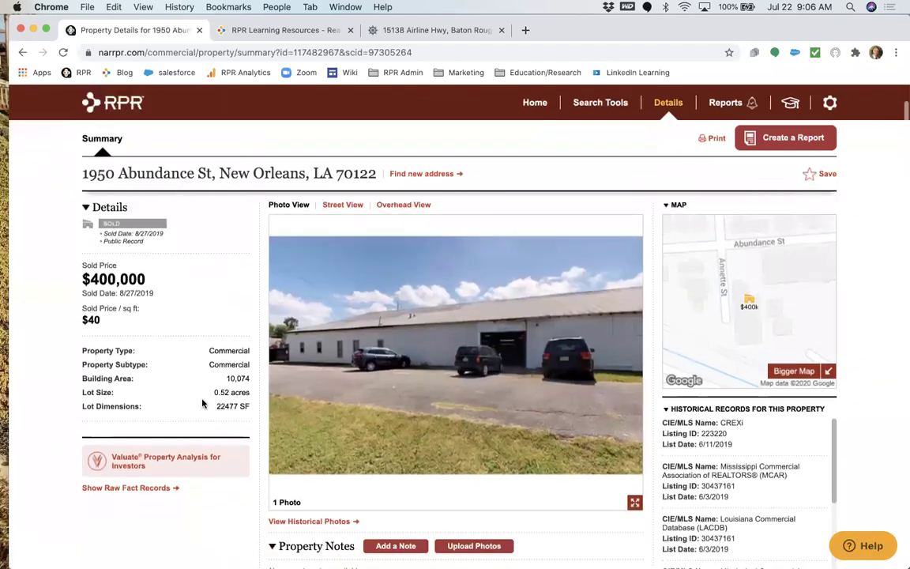
{"action": "scroll", "coordinate": [202, 403], "scroll_direction": "up", "scroll_amount": 4}
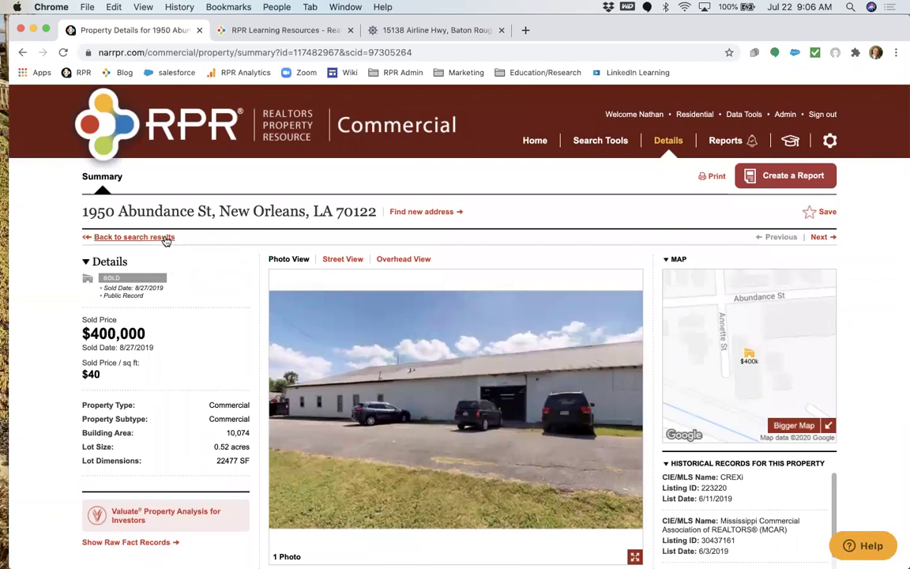
{"action": "left_click", "coordinate": [164, 236]}
{"action": "scroll", "coordinate": [309, 386], "scroll_direction": "down", "scroll_amount": 3}
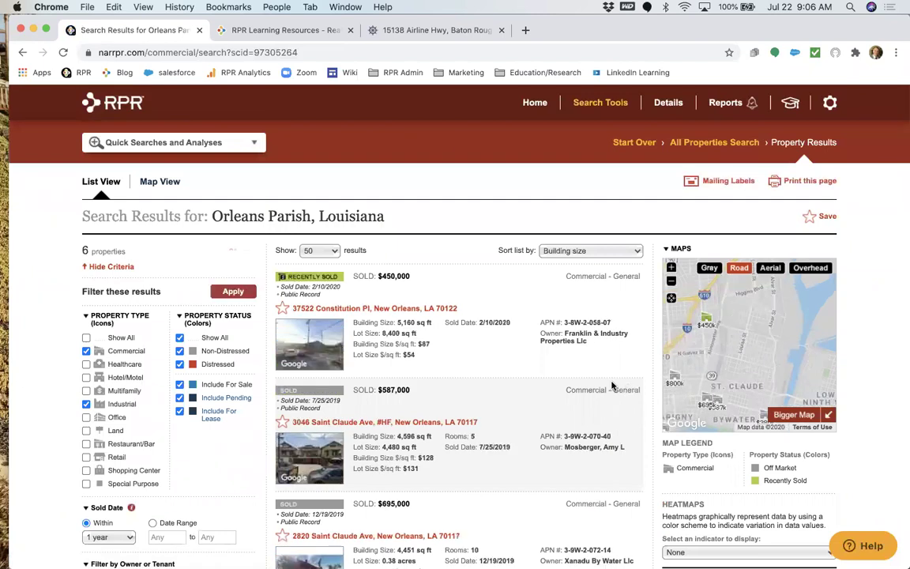
{"action": "left_click", "coordinate": [617, 252]}
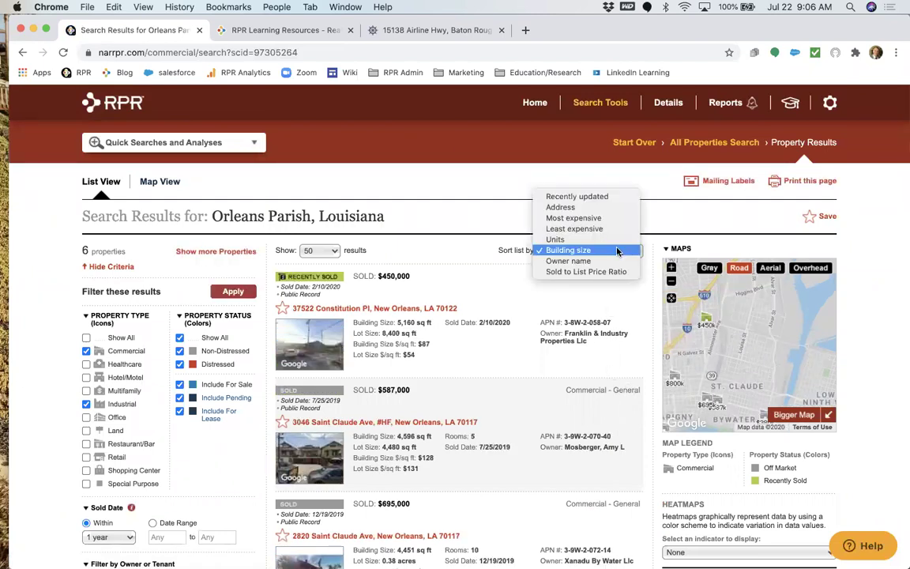
{"action": "left_click", "coordinate": [506, 515]}
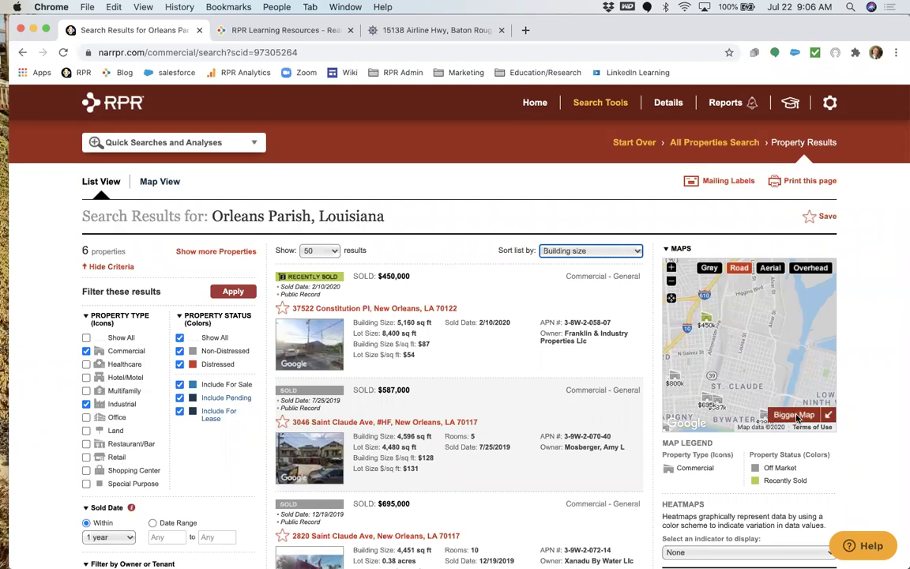
{"action": "left_click", "coordinate": [796, 415]}
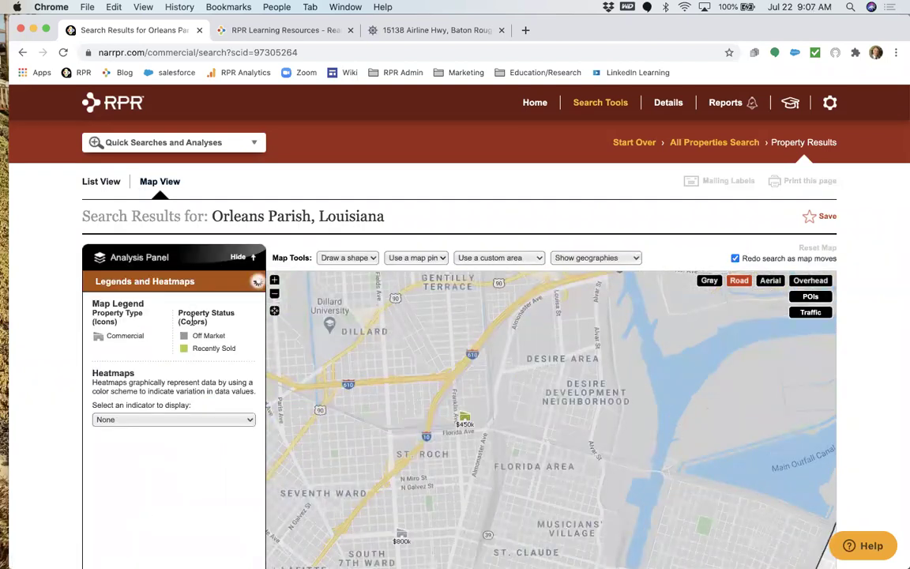
Place a Distance search point near St. Claude with a 5-mile radius.
{"action": "scroll", "coordinate": [192, 320], "scroll_direction": "down", "scroll_amount": 3}
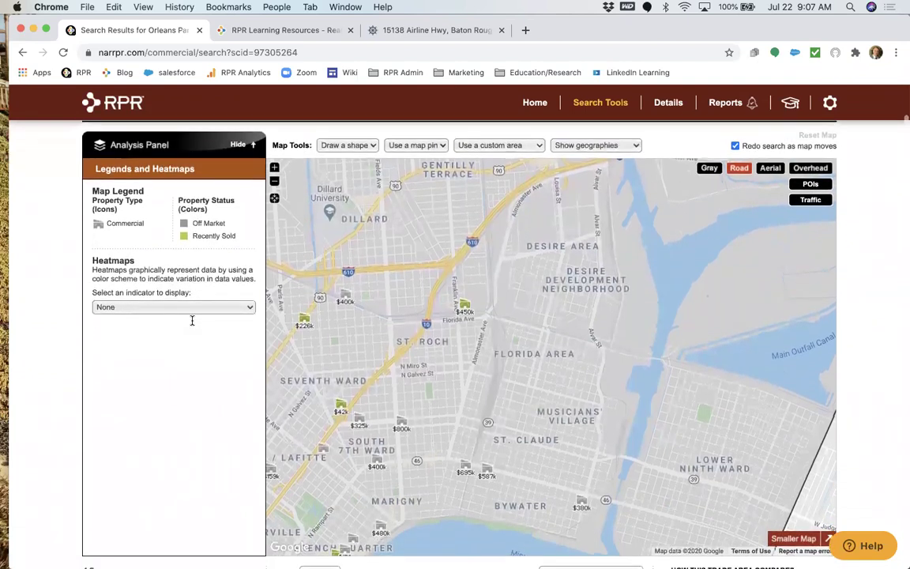
{"action": "left_click", "coordinate": [414, 146]}
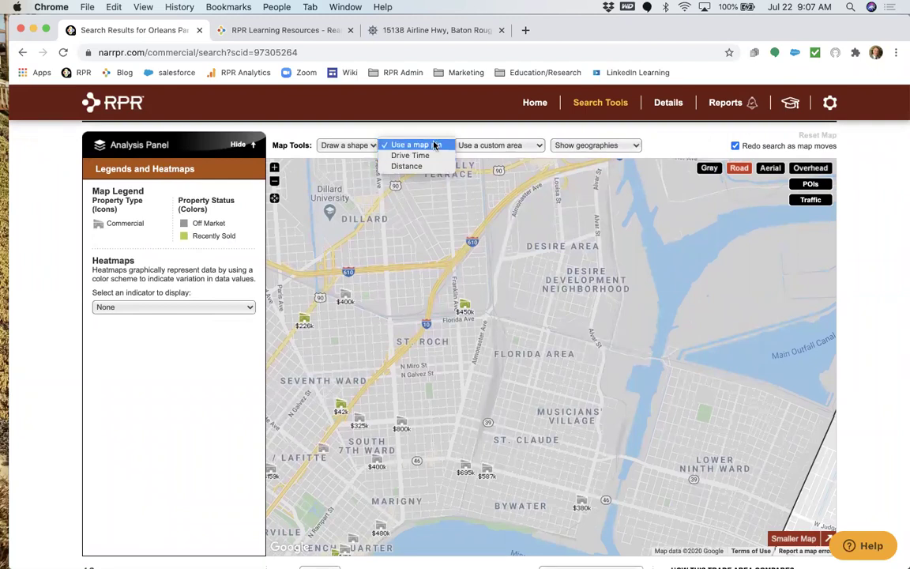
{"action": "key", "text": "Down"}
{"action": "key", "text": "Down"}
{"action": "key", "text": "Return"}
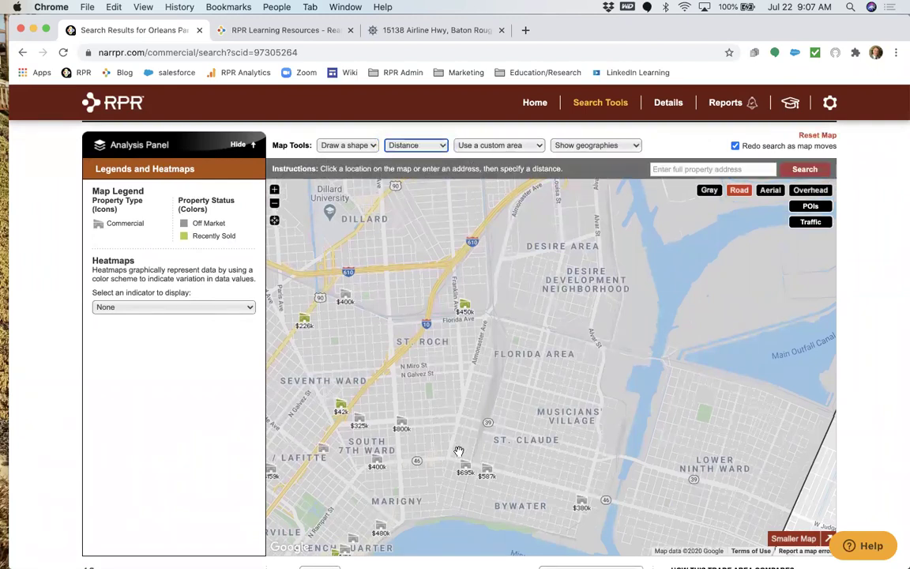
{"action": "left_click", "coordinate": [459, 450]}
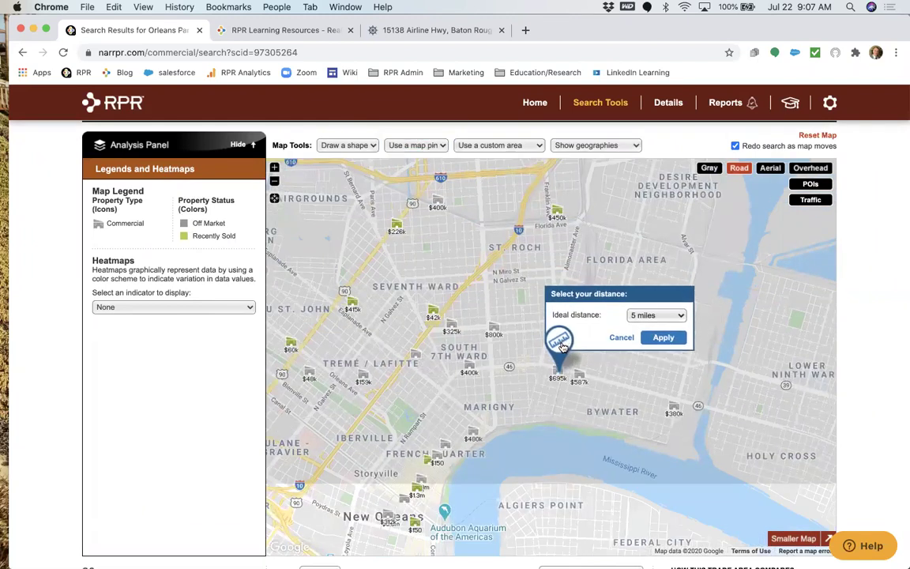
{"action": "left_click", "coordinate": [656, 315]}
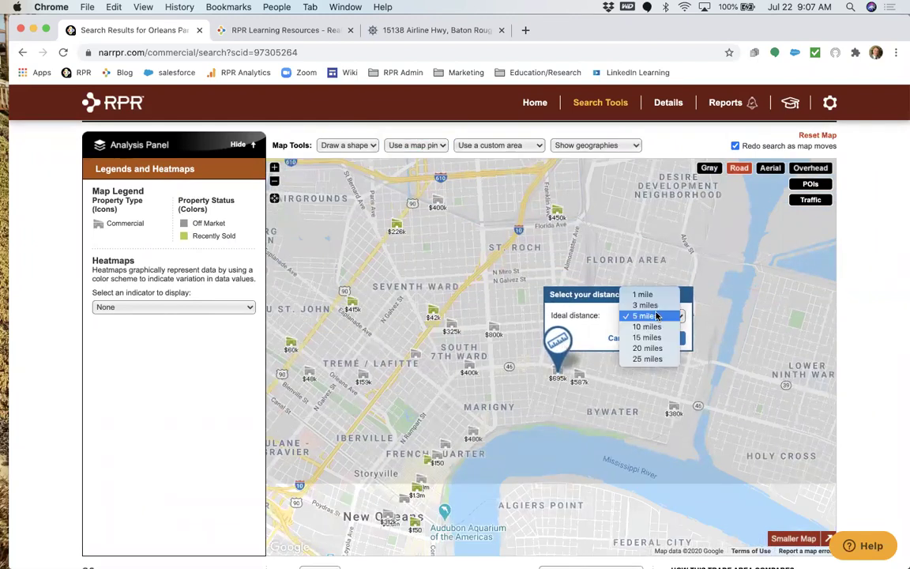
{"action": "left_click", "coordinate": [656, 315]}
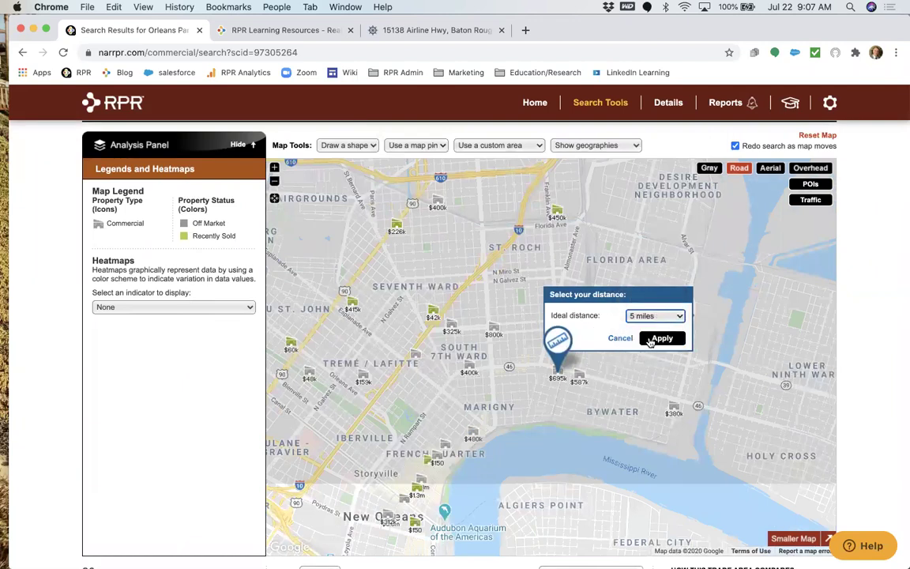
Apply the 5-mile circle and create a Trade Area Report for it.
{"action": "left_click", "coordinate": [649, 338]}
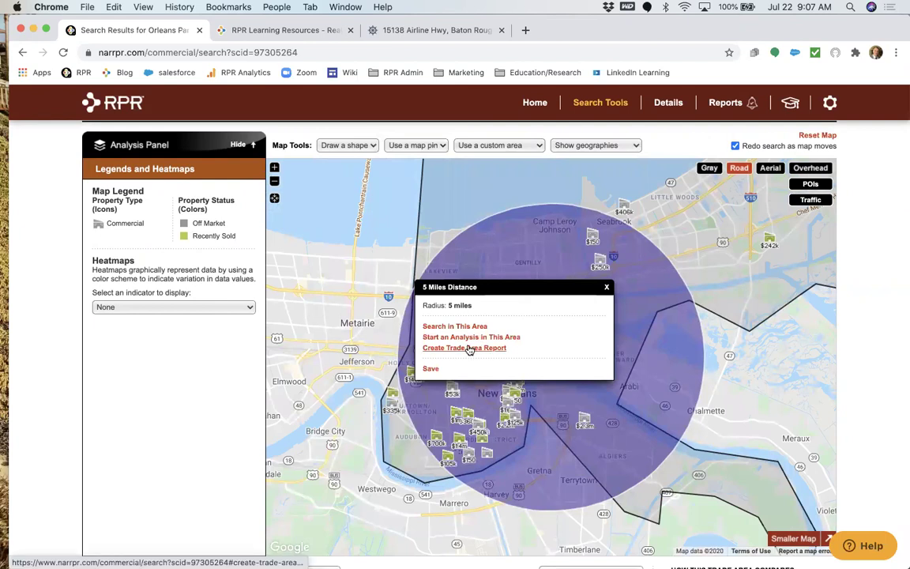
{"action": "left_click", "coordinate": [468, 349]}
{"action": "left_click", "coordinate": [519, 360]}
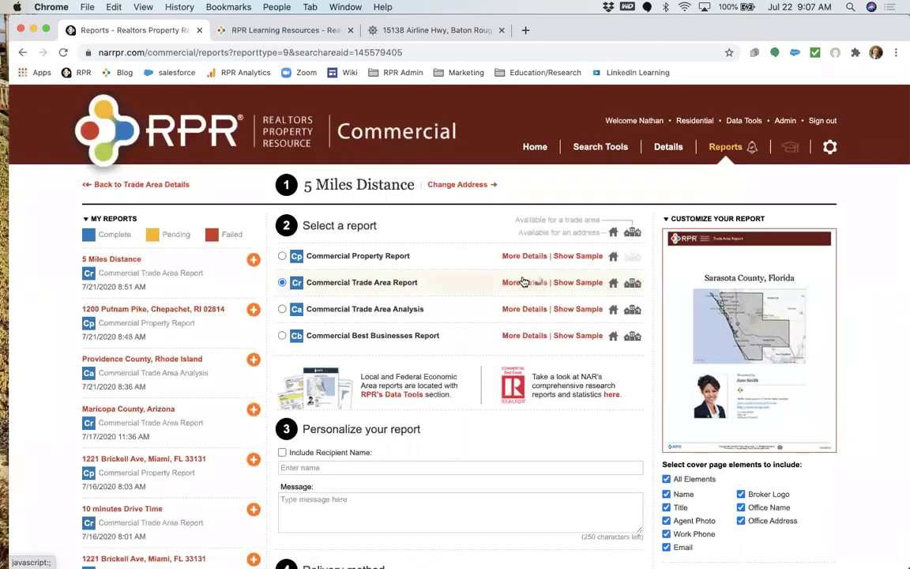
Expand the Commercial Trade Area Report's element checklist and review its elements and delivery options.
{"action": "left_click", "coordinate": [523, 282]}
{"action": "scroll", "coordinate": [300, 427], "scroll_direction": "down", "scroll_amount": 1}
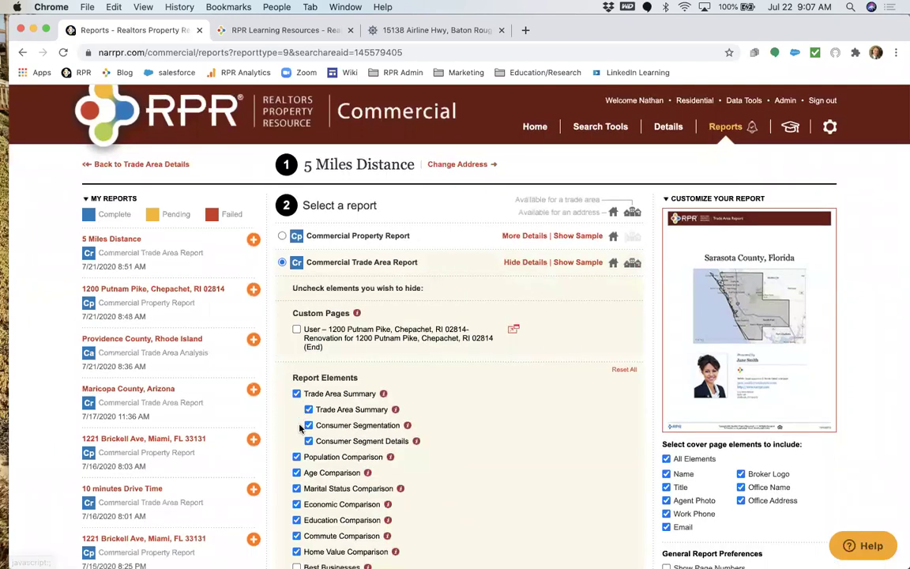
{"action": "scroll", "coordinate": [300, 427], "scroll_direction": "down", "scroll_amount": 1}
{"action": "mouse_move", "coordinate": [383, 329]}
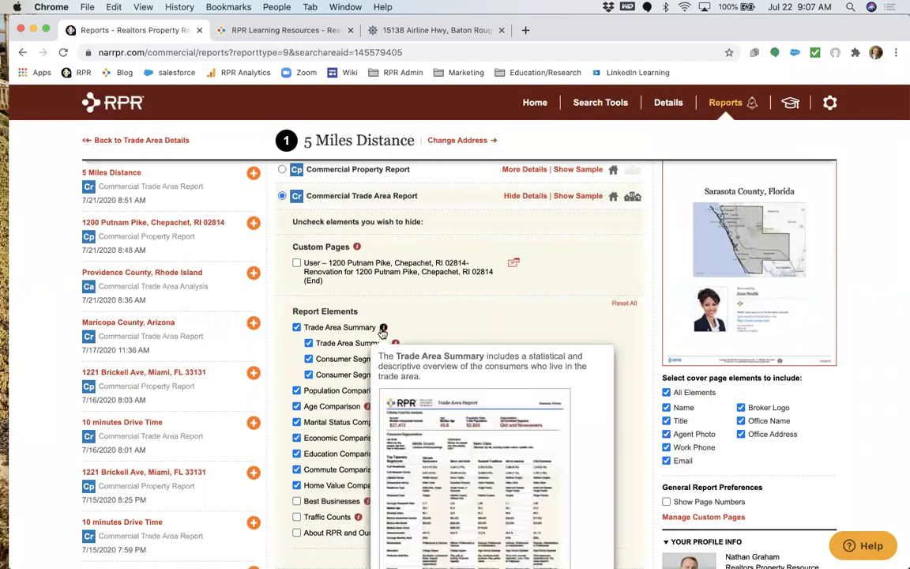
{"action": "scroll", "coordinate": [332, 392], "scroll_direction": "down", "scroll_amount": 1}
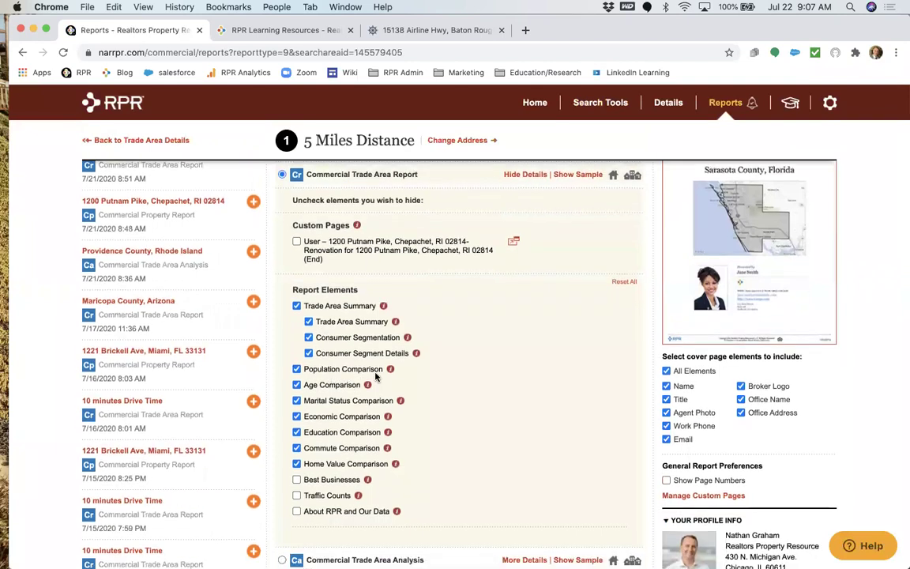
{"action": "mouse_move", "coordinate": [390, 369]}
{"action": "scroll", "coordinate": [342, 430], "scroll_direction": "down", "scroll_amount": 3}
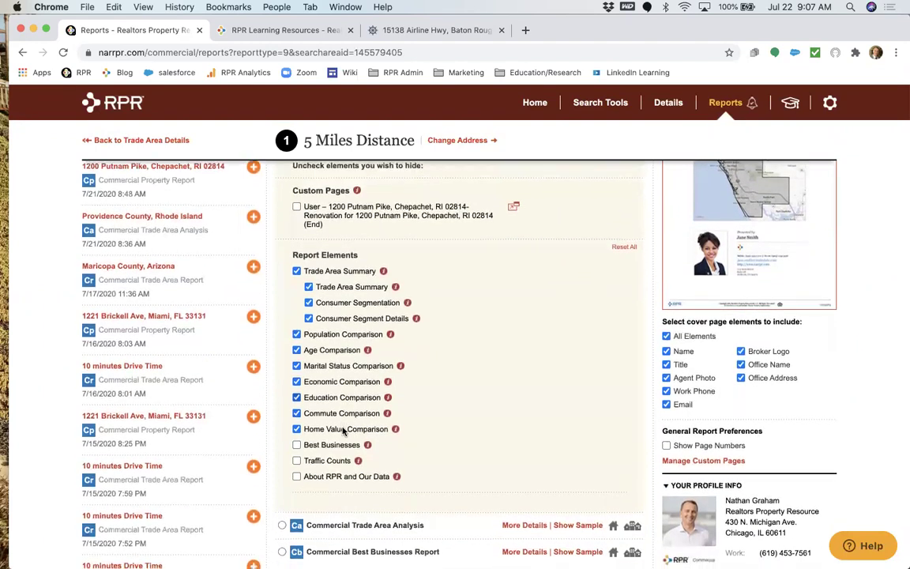
{"action": "scroll", "coordinate": [343, 431], "scroll_direction": "down", "scroll_amount": 6}
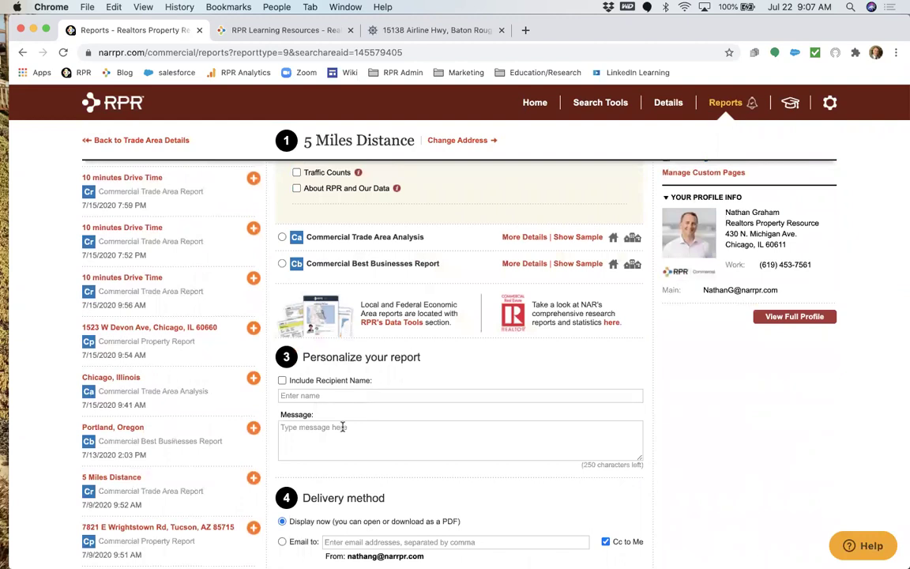
{"action": "scroll", "coordinate": [343, 426], "scroll_direction": "up", "scroll_amount": 10}
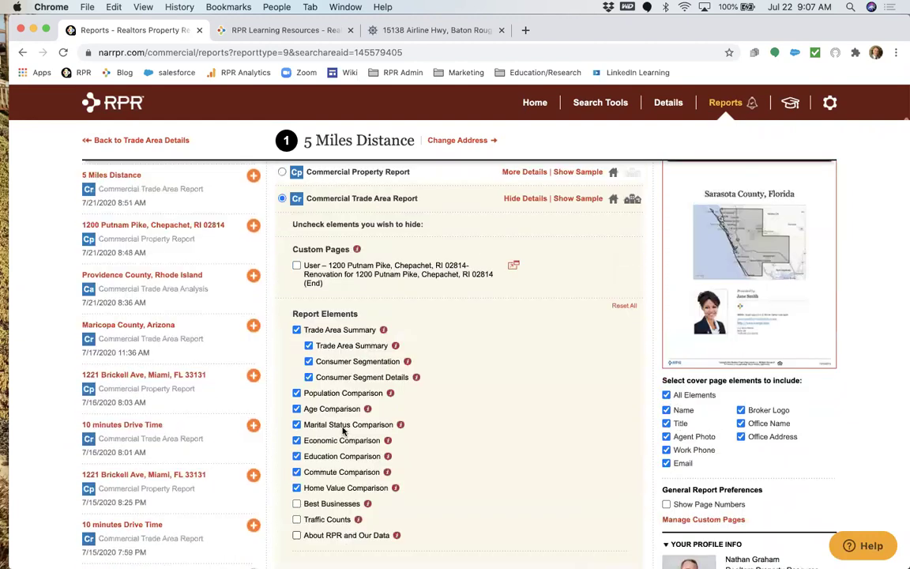
{"action": "scroll", "coordinate": [342, 430], "scroll_direction": "up", "scroll_amount": 3}
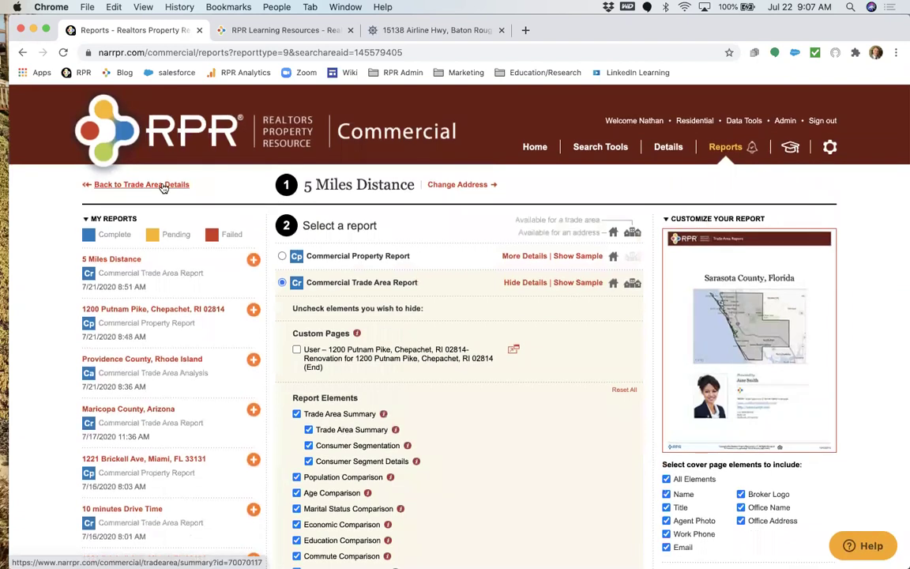
Open the 16-page 5 Miles Distance Trade Area Report PDF from My Reports and scroll through it.
{"action": "left_click", "coordinate": [112, 259]}
{"action": "scroll", "coordinate": [316, 347], "scroll_direction": "down", "scroll_amount": 2}
{"action": "scroll", "coordinate": [462, 316], "scroll_direction": "down", "scroll_amount": 10}
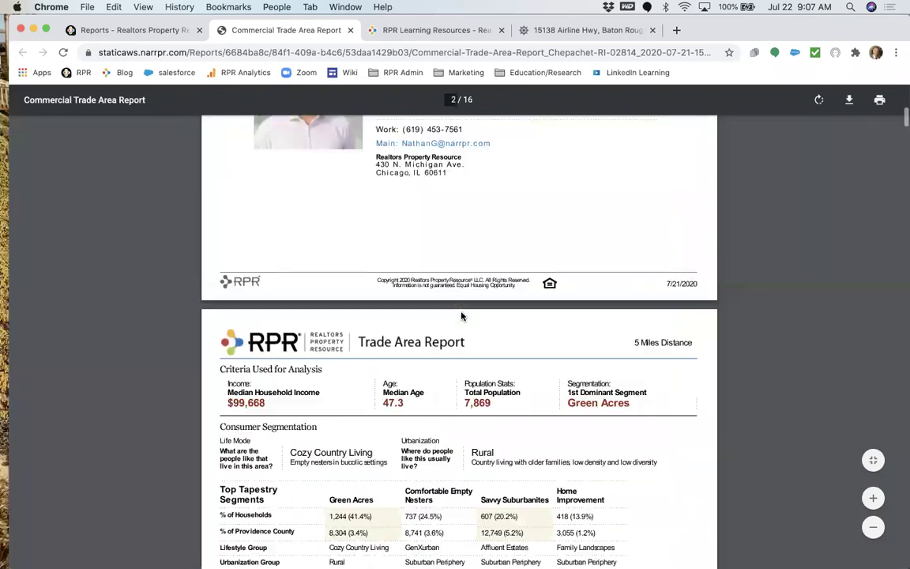
{"action": "scroll", "coordinate": [462, 316], "scroll_direction": "down", "scroll_amount": 15}
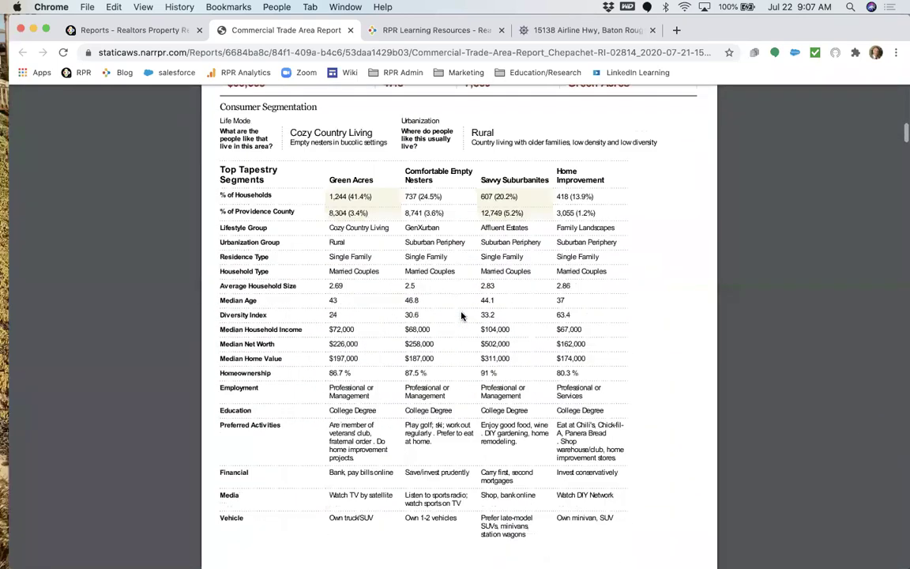
{"action": "scroll", "coordinate": [462, 316], "scroll_direction": "down", "scroll_amount": 15}
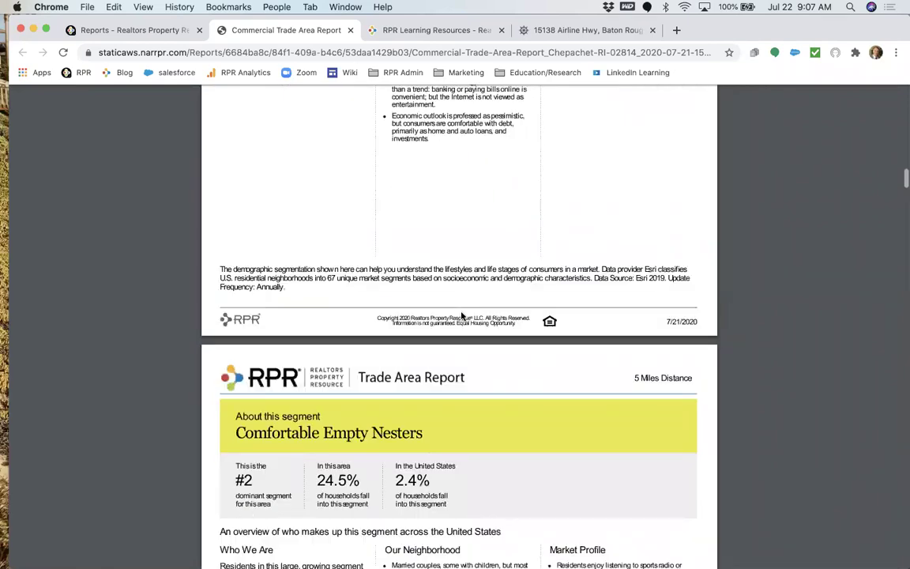
{"action": "scroll", "coordinate": [462, 316], "scroll_direction": "down", "scroll_amount": 15}
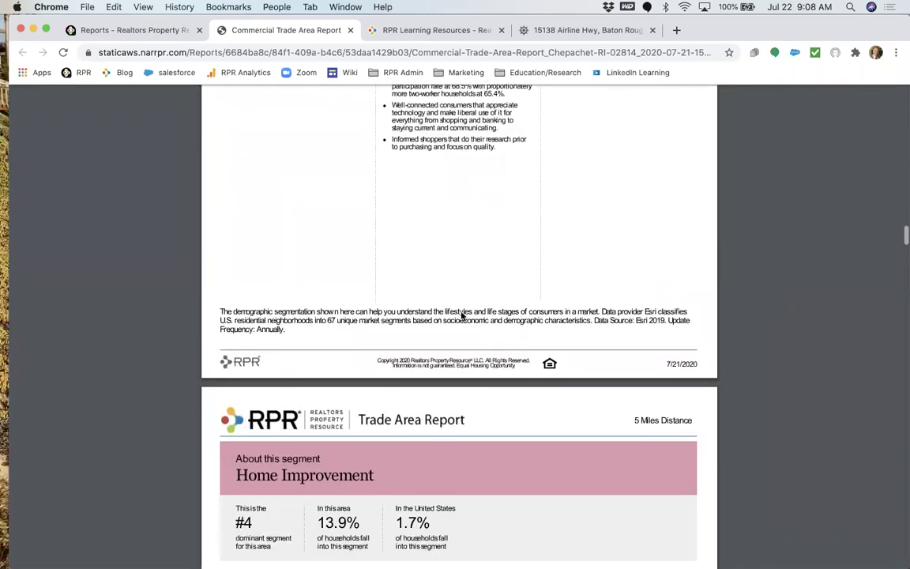
{"action": "scroll", "coordinate": [462, 316], "scroll_direction": "down", "scroll_amount": 15}
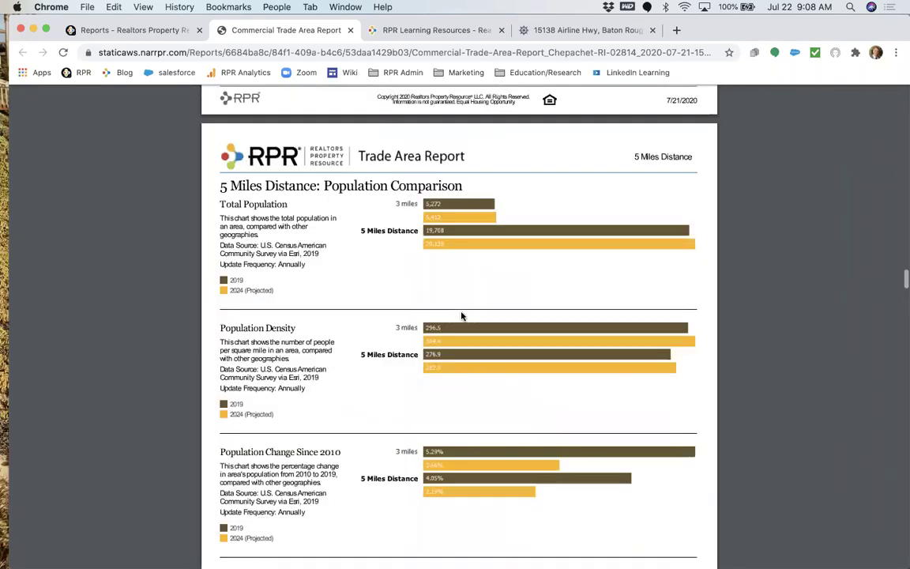
{"action": "scroll", "coordinate": [462, 316], "scroll_direction": "down", "scroll_amount": 3}
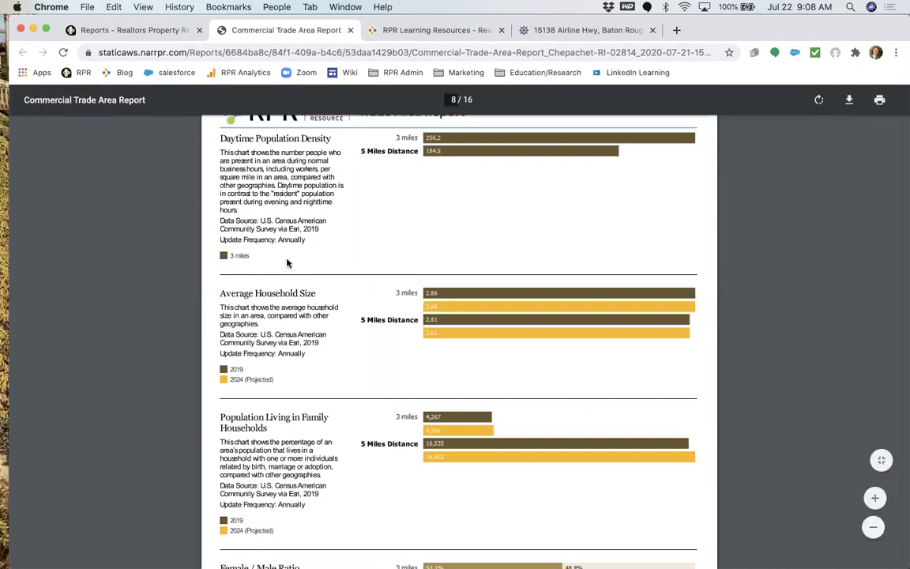
Leave the PDF tab, return to the RPR Commercial reports page, then go to the home page.
{"action": "scroll", "coordinate": [287, 263], "scroll_direction": "up", "scroll_amount": 20}
{"action": "scroll", "coordinate": [287, 263], "scroll_direction": "up", "scroll_amount": 20}
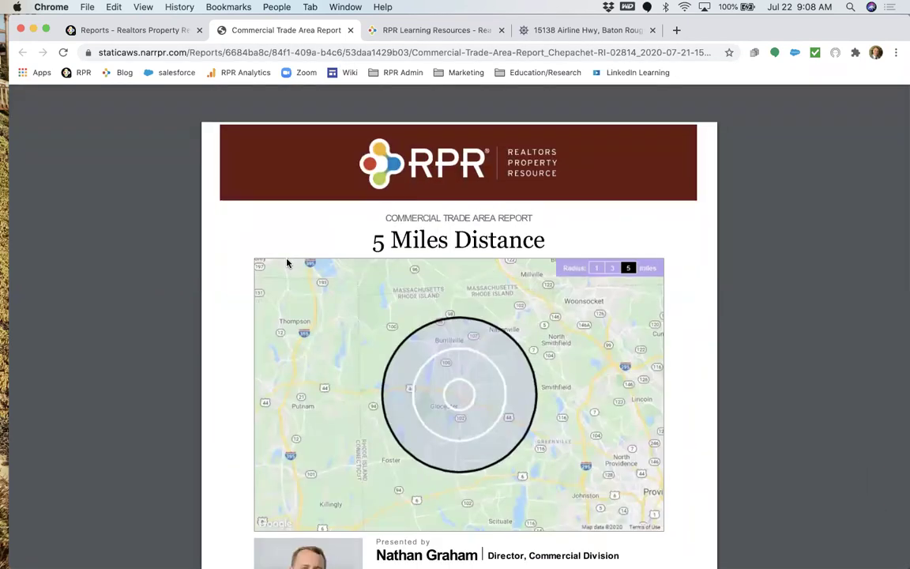
{"action": "left_click", "coordinate": [133, 28]}
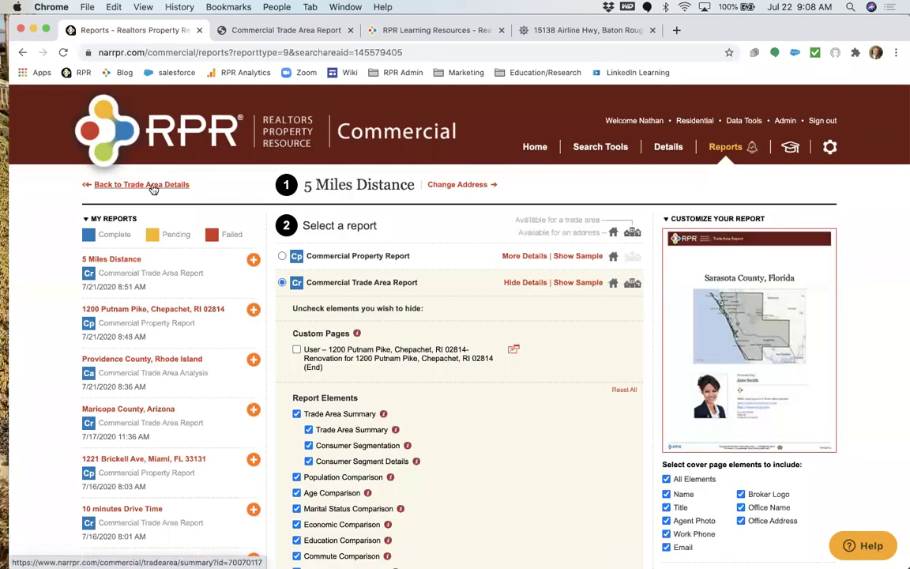
{"action": "left_click", "coordinate": [172, 167]}
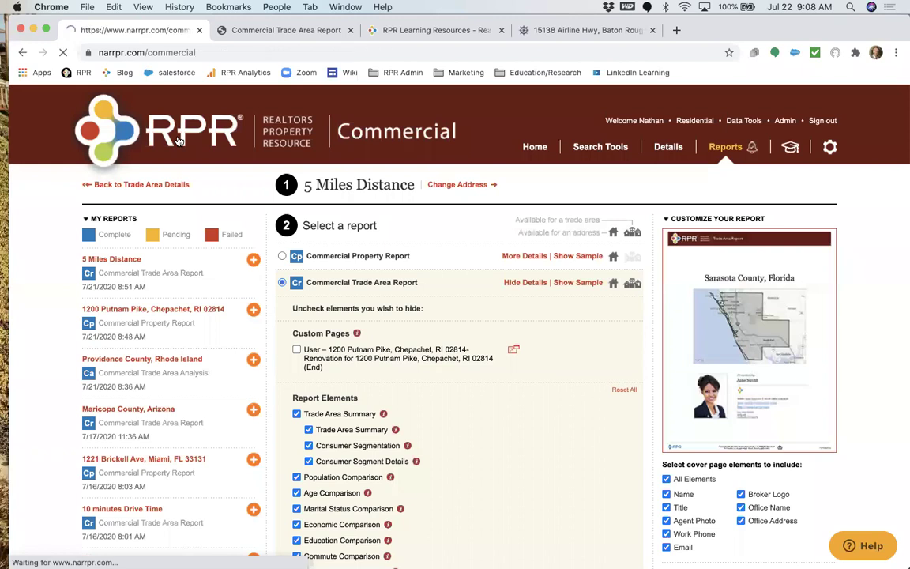